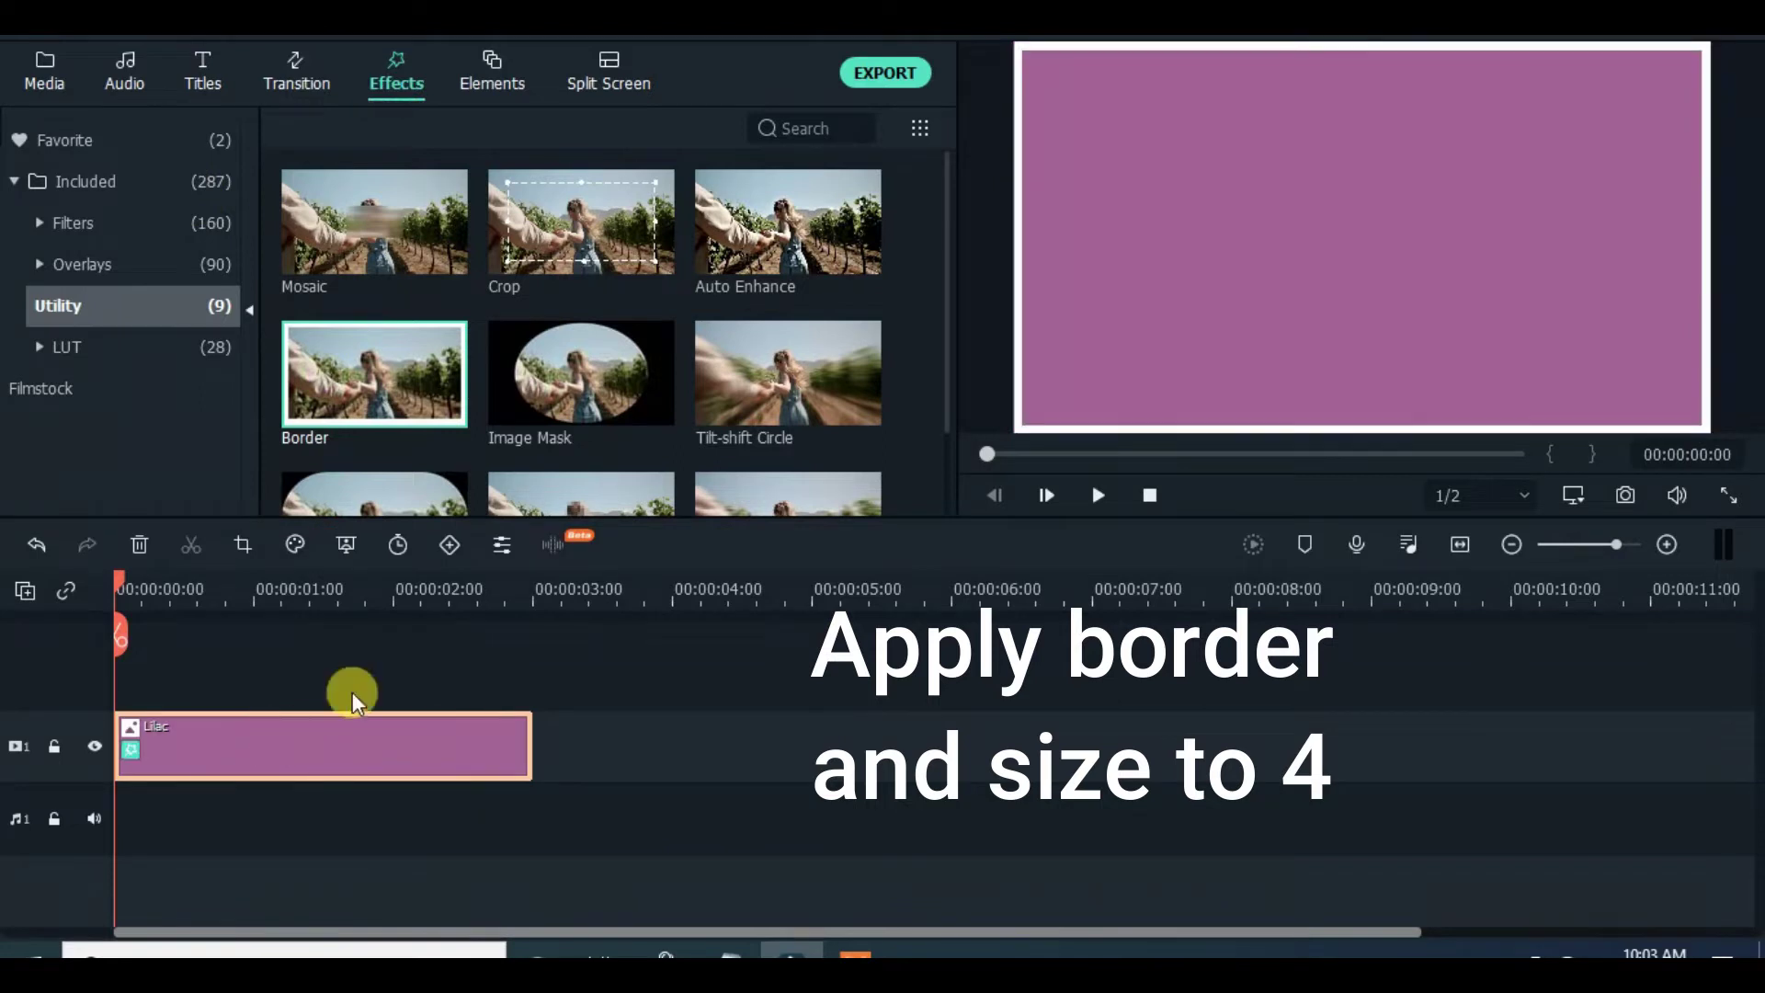
Step: Set the Border effect size to 4 on the Lilac clip and apply it
double_click(265, 742)
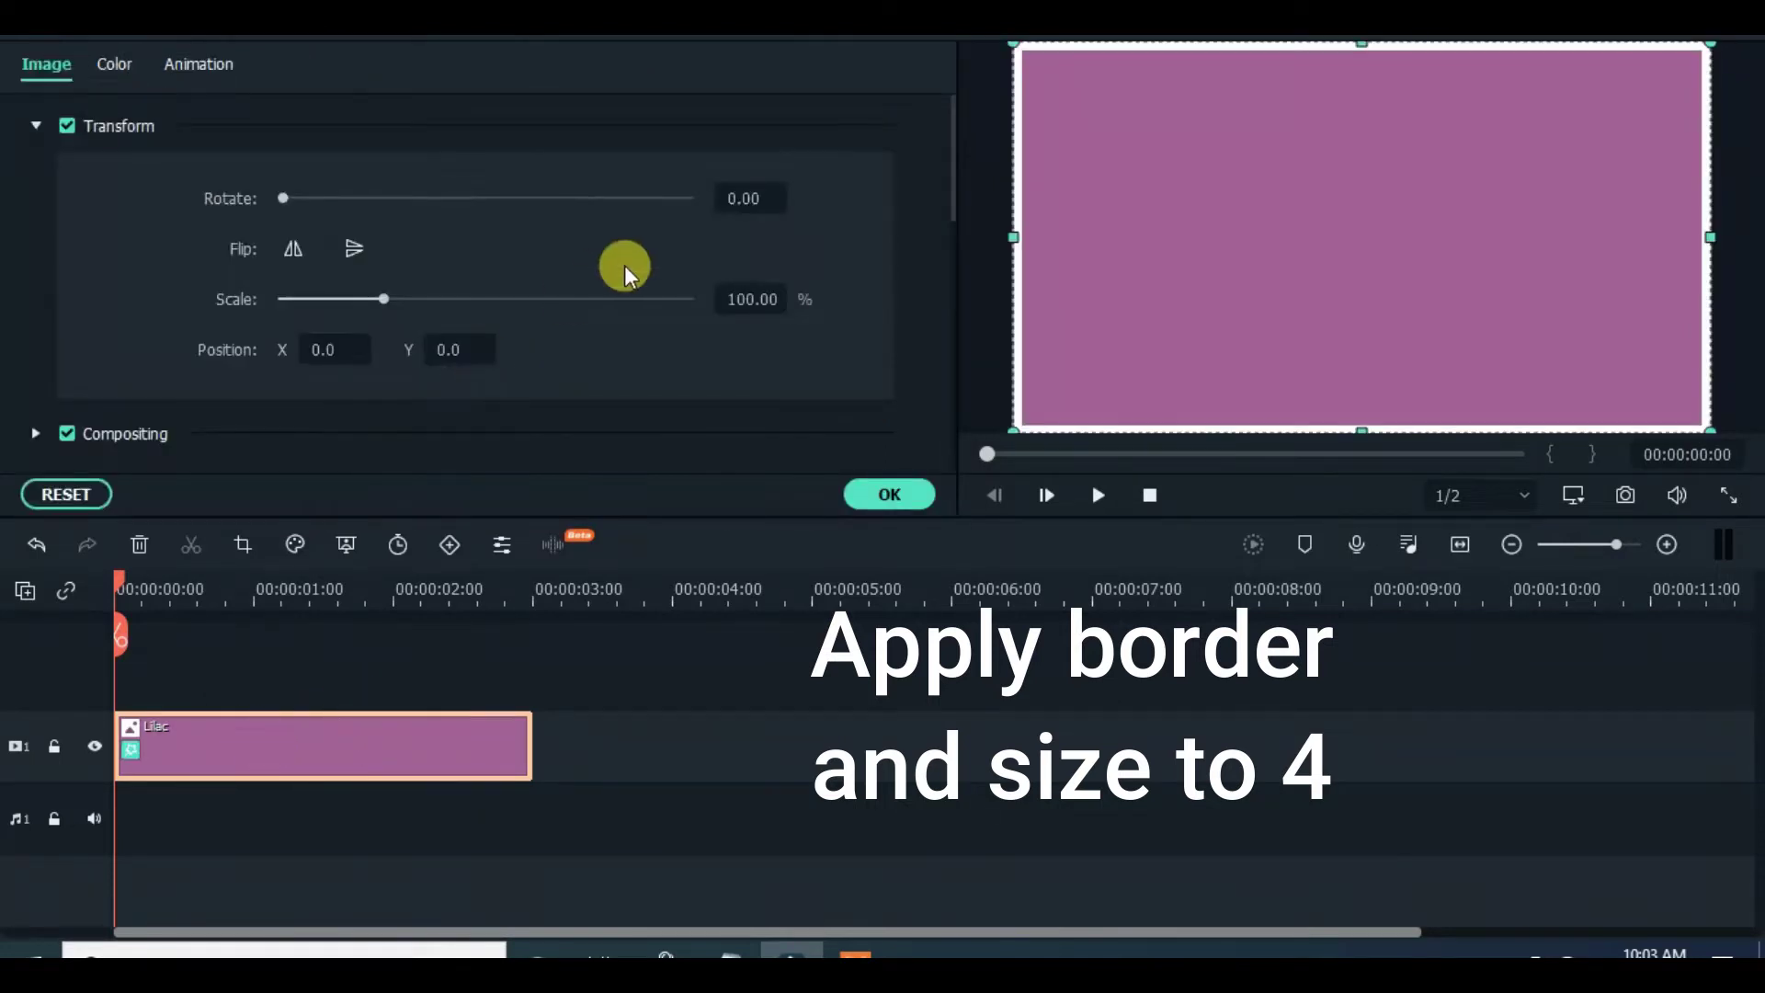
scroll(618, 276, "down", 6)
left_click_drag(951, 256, 953, 318)
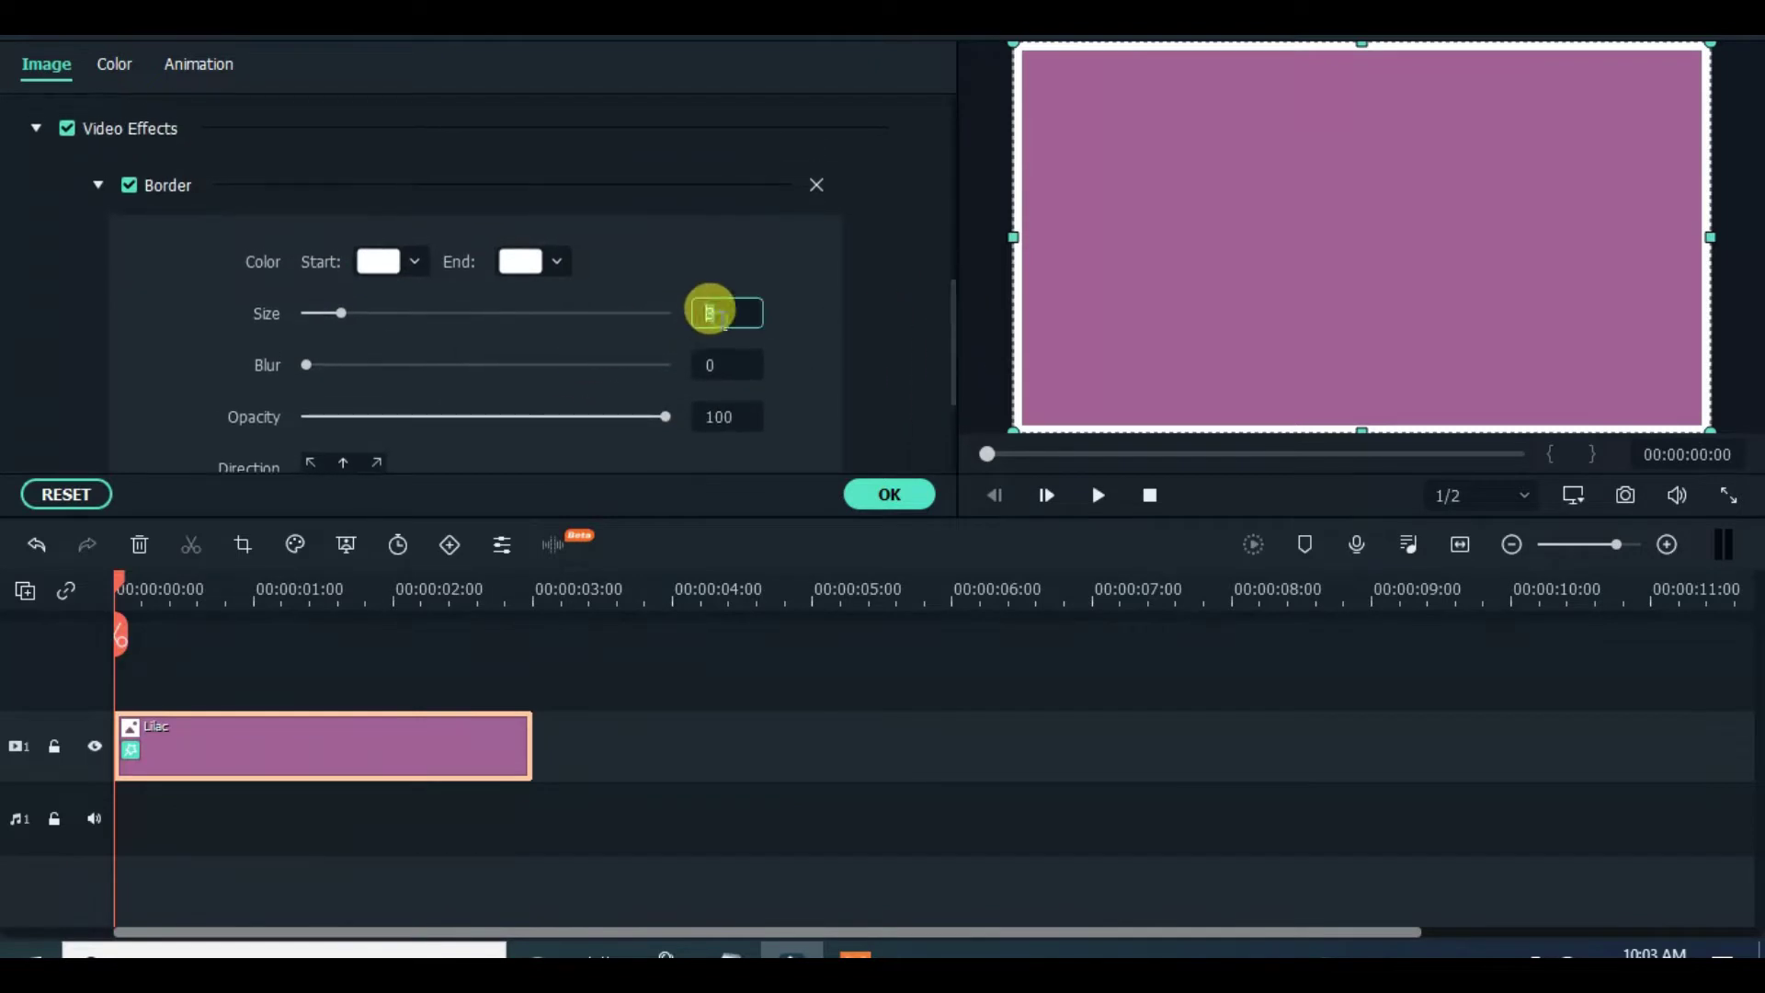
key("Return")
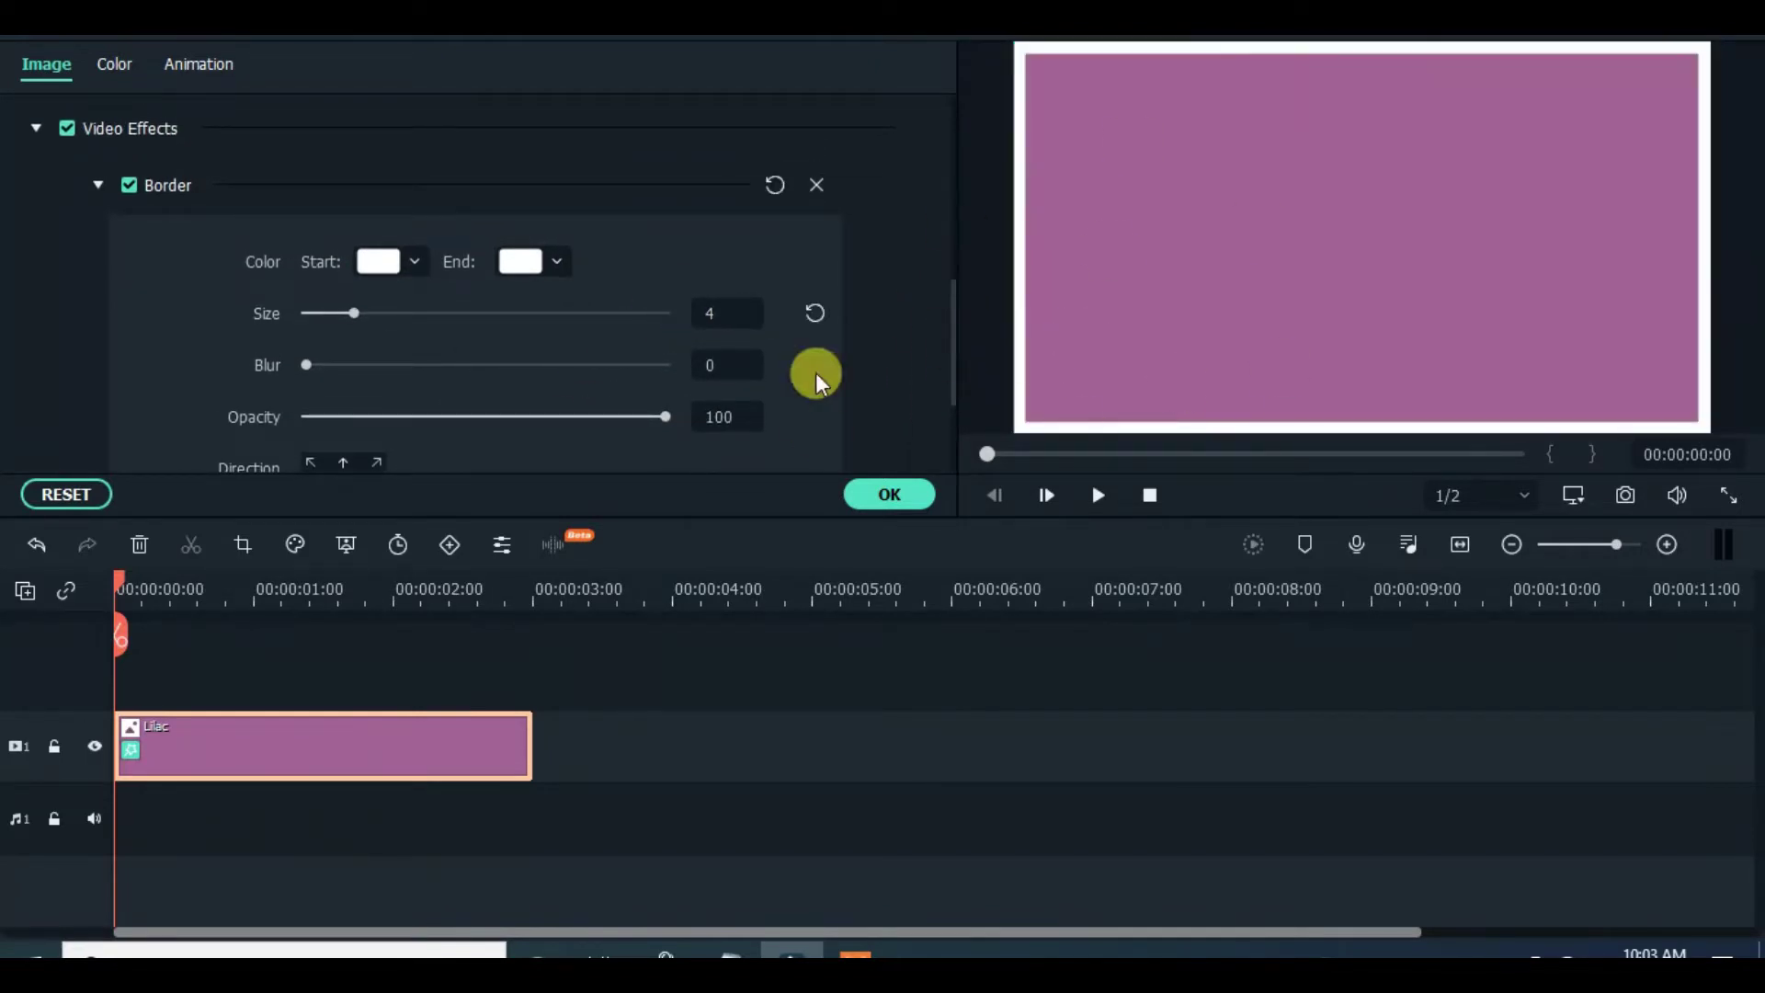
left_click(873, 495)
Step: Animate the Lilac clip with a keyframe at its start and a 400% scale keyframe at 00:00:03:00
double_click(410, 742)
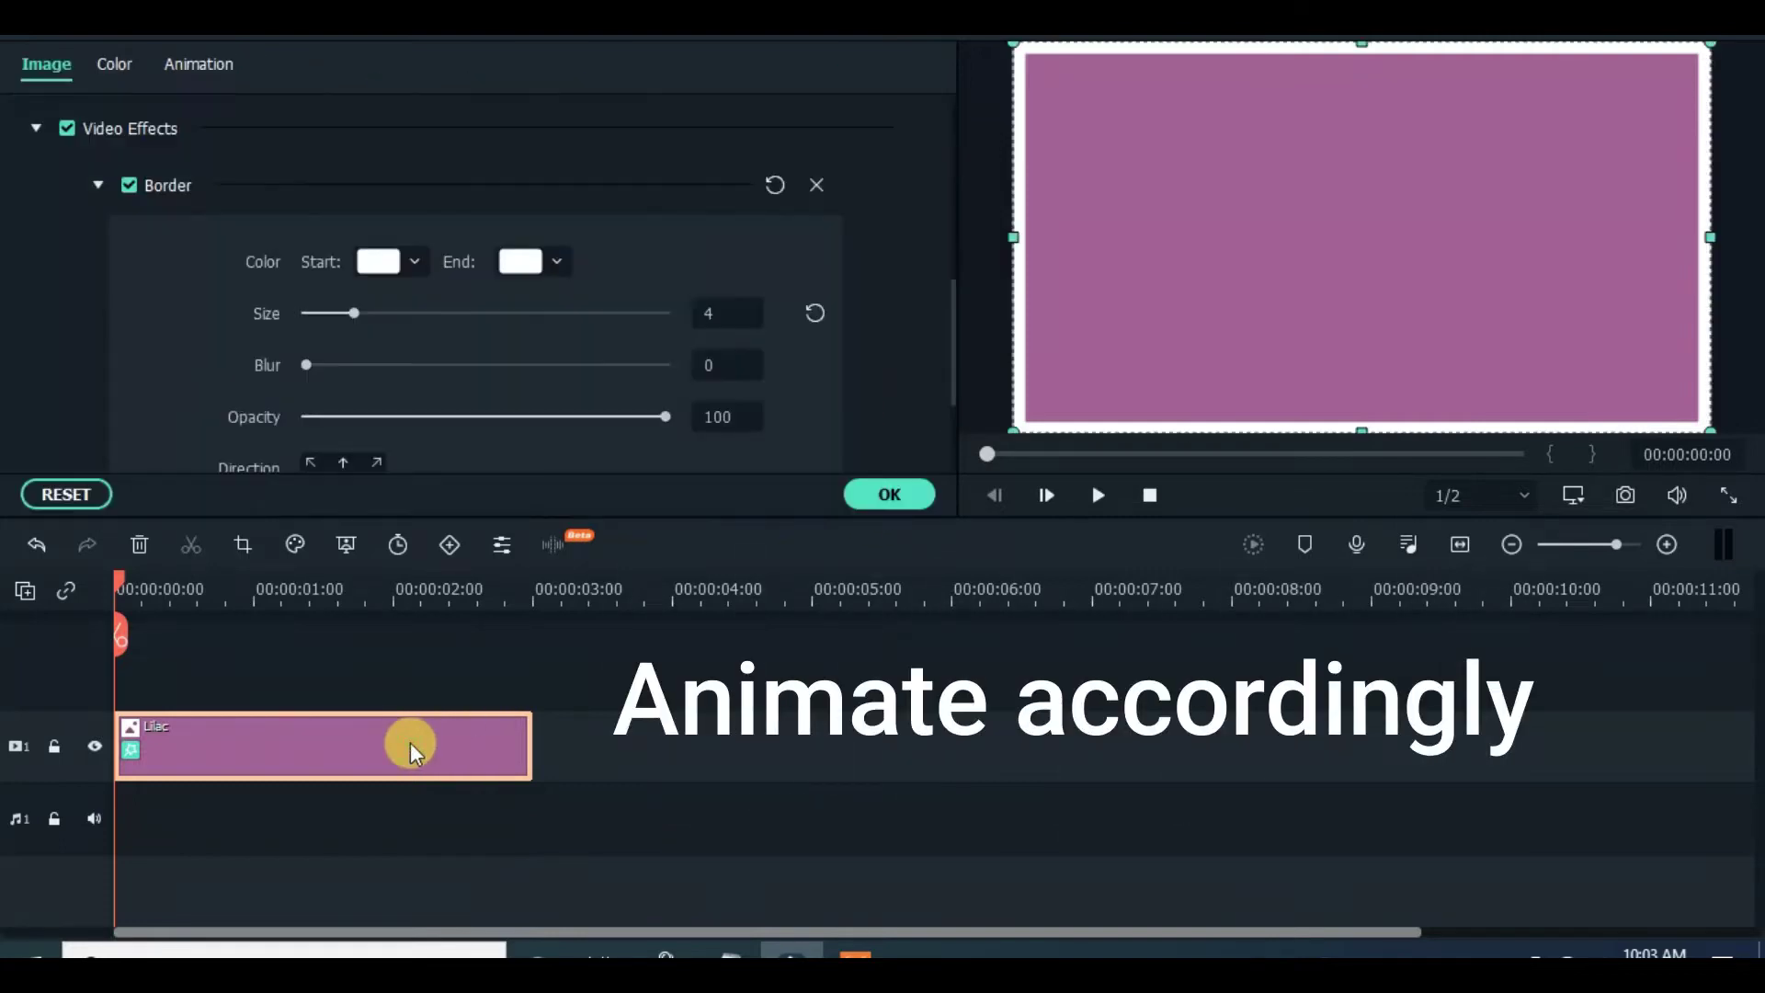
left_click(204, 64)
left_click(317, 215)
left_click_drag(130, 576, 535, 570)
left_click_drag(386, 340, 669, 340)
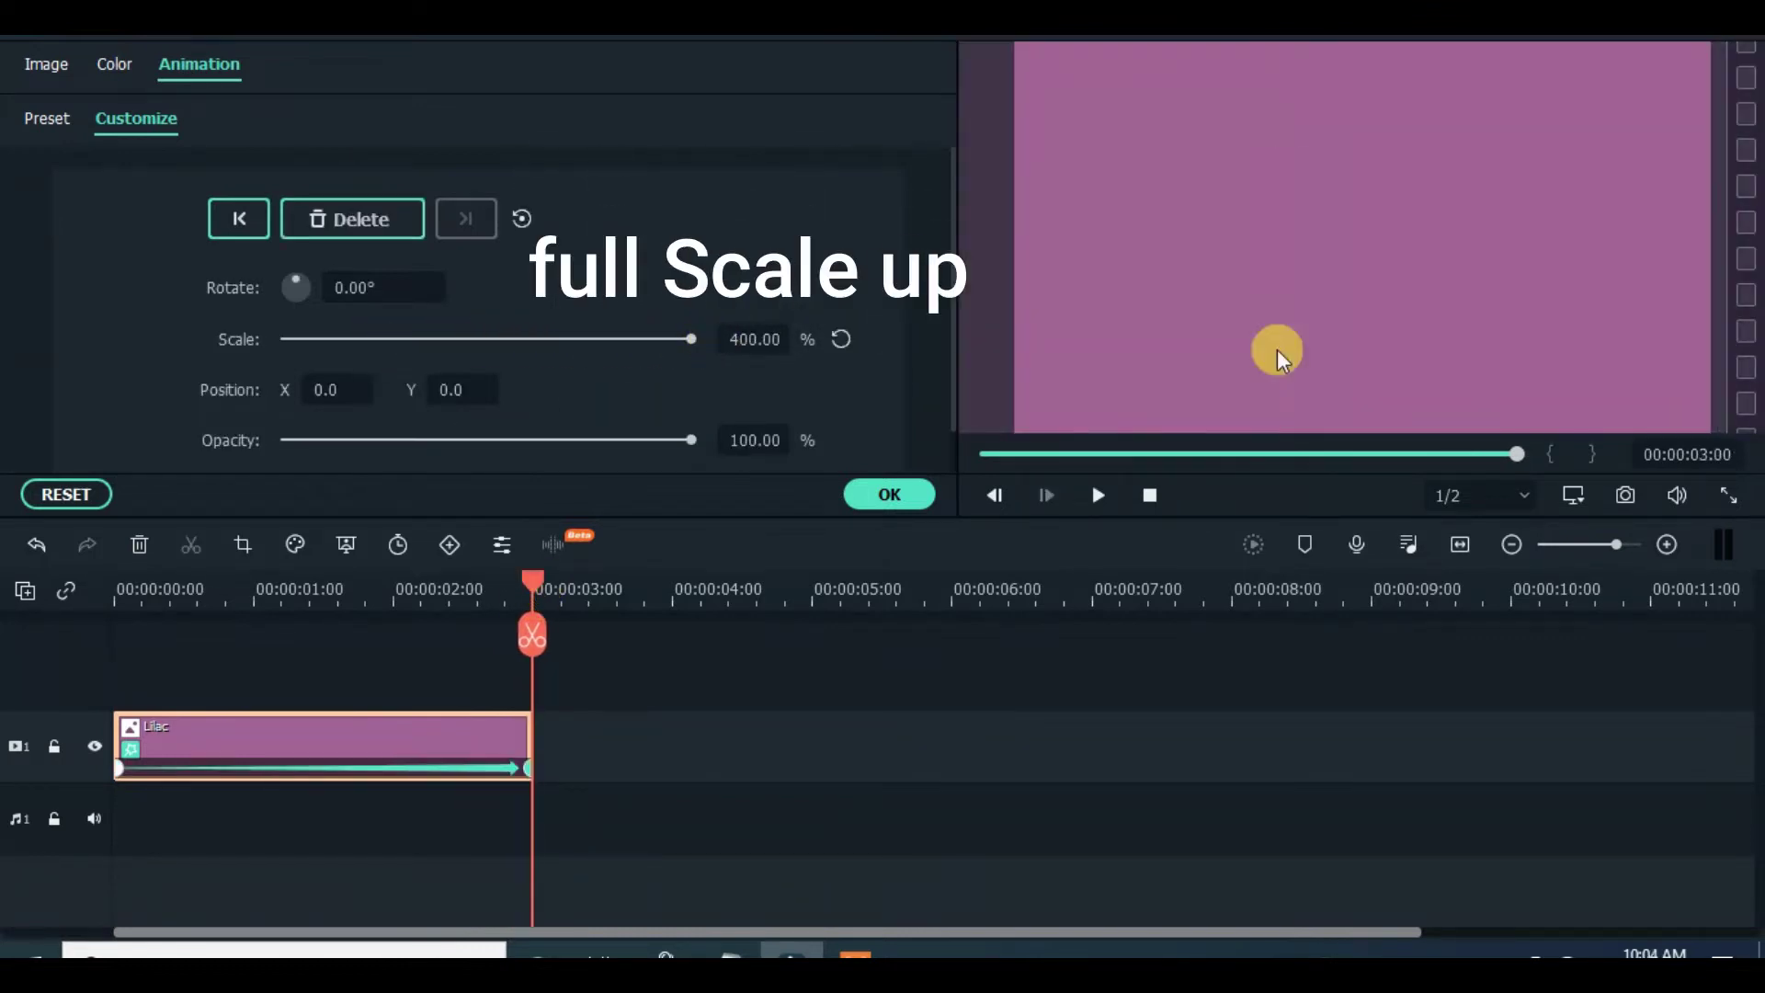
Step: Play the scale-up animation from the beginning and return the playhead to the start
left_click_drag(543, 581, 108, 591)
left_click(1094, 501)
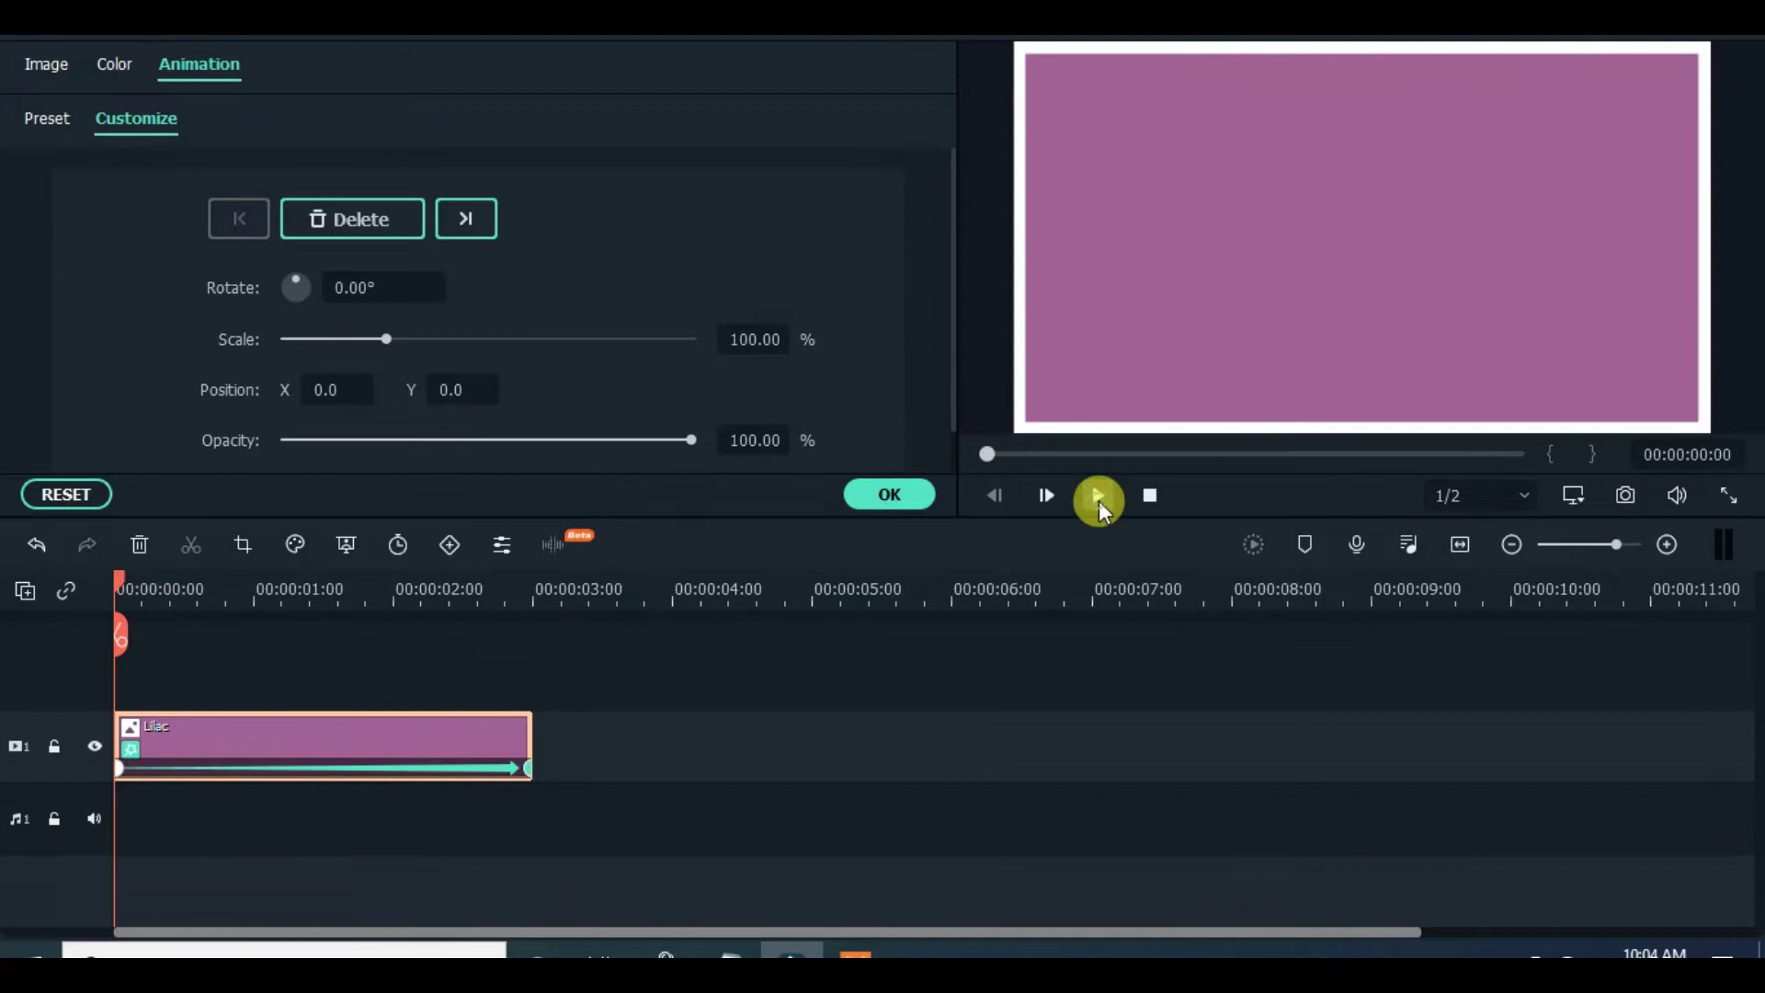
left_click(1003, 455)
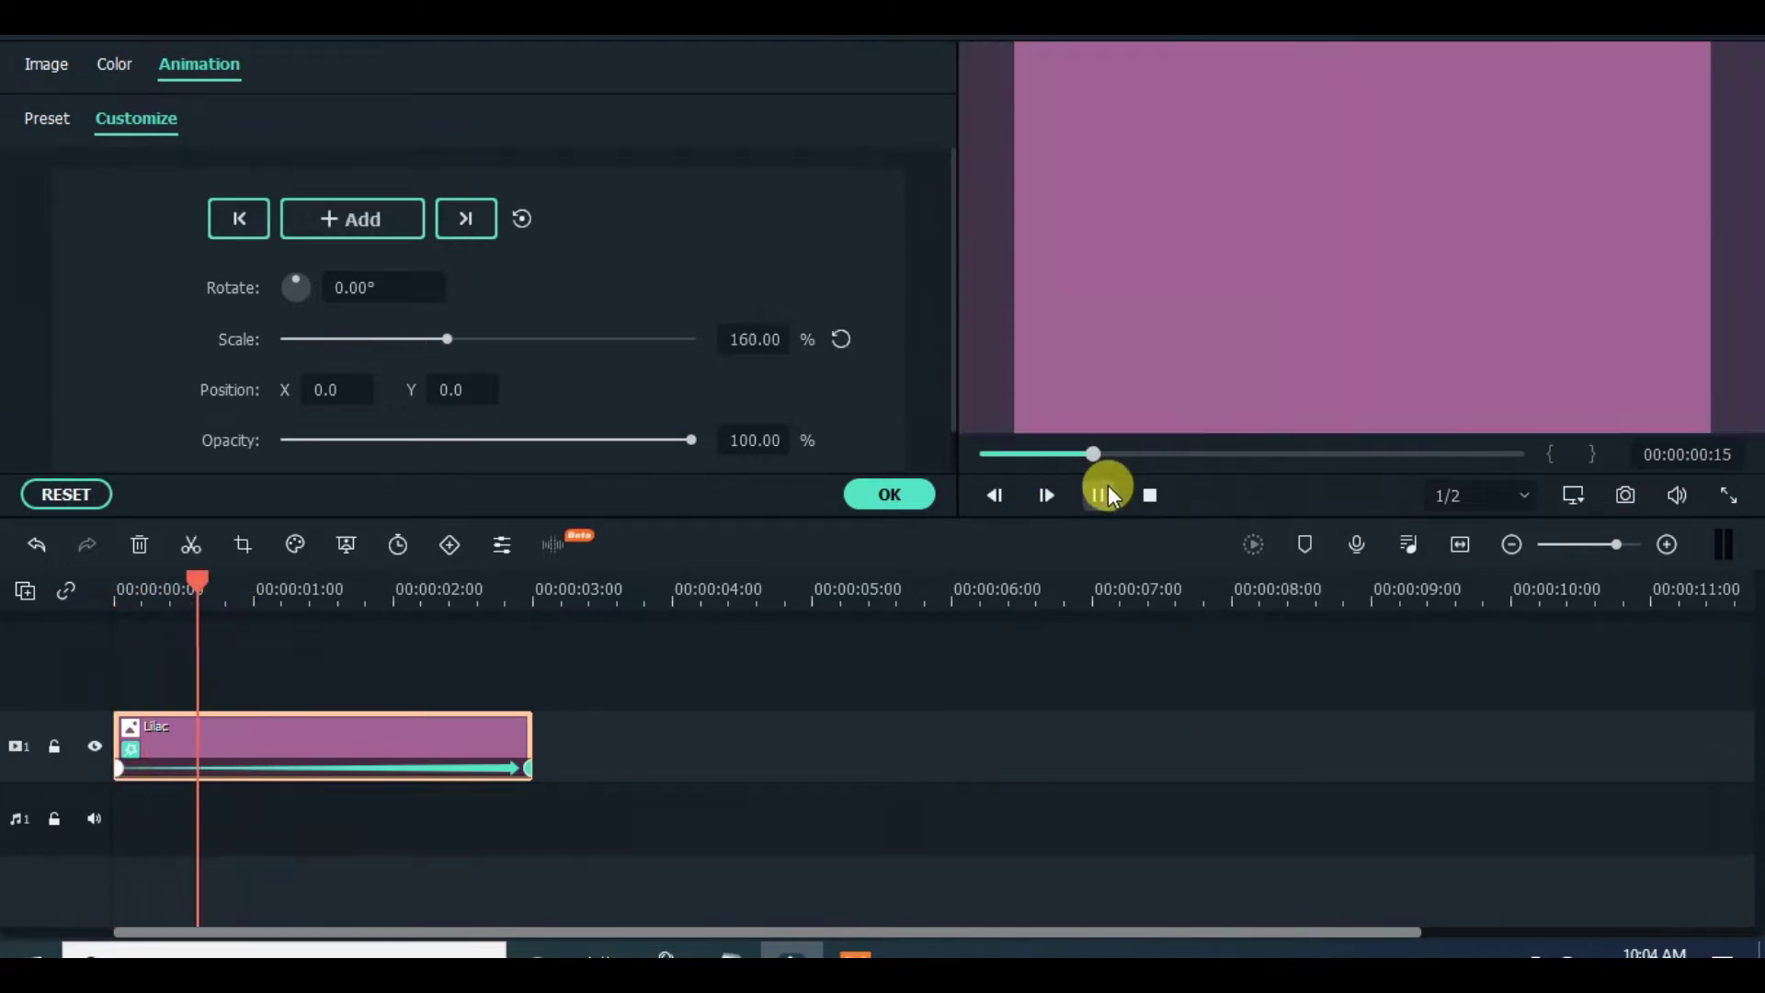
left_click_drag(240, 581, 120, 588)
Step: Copy the Lilac clip, add a video track above it and paste the copy there at the timeline start
right_click(184, 734)
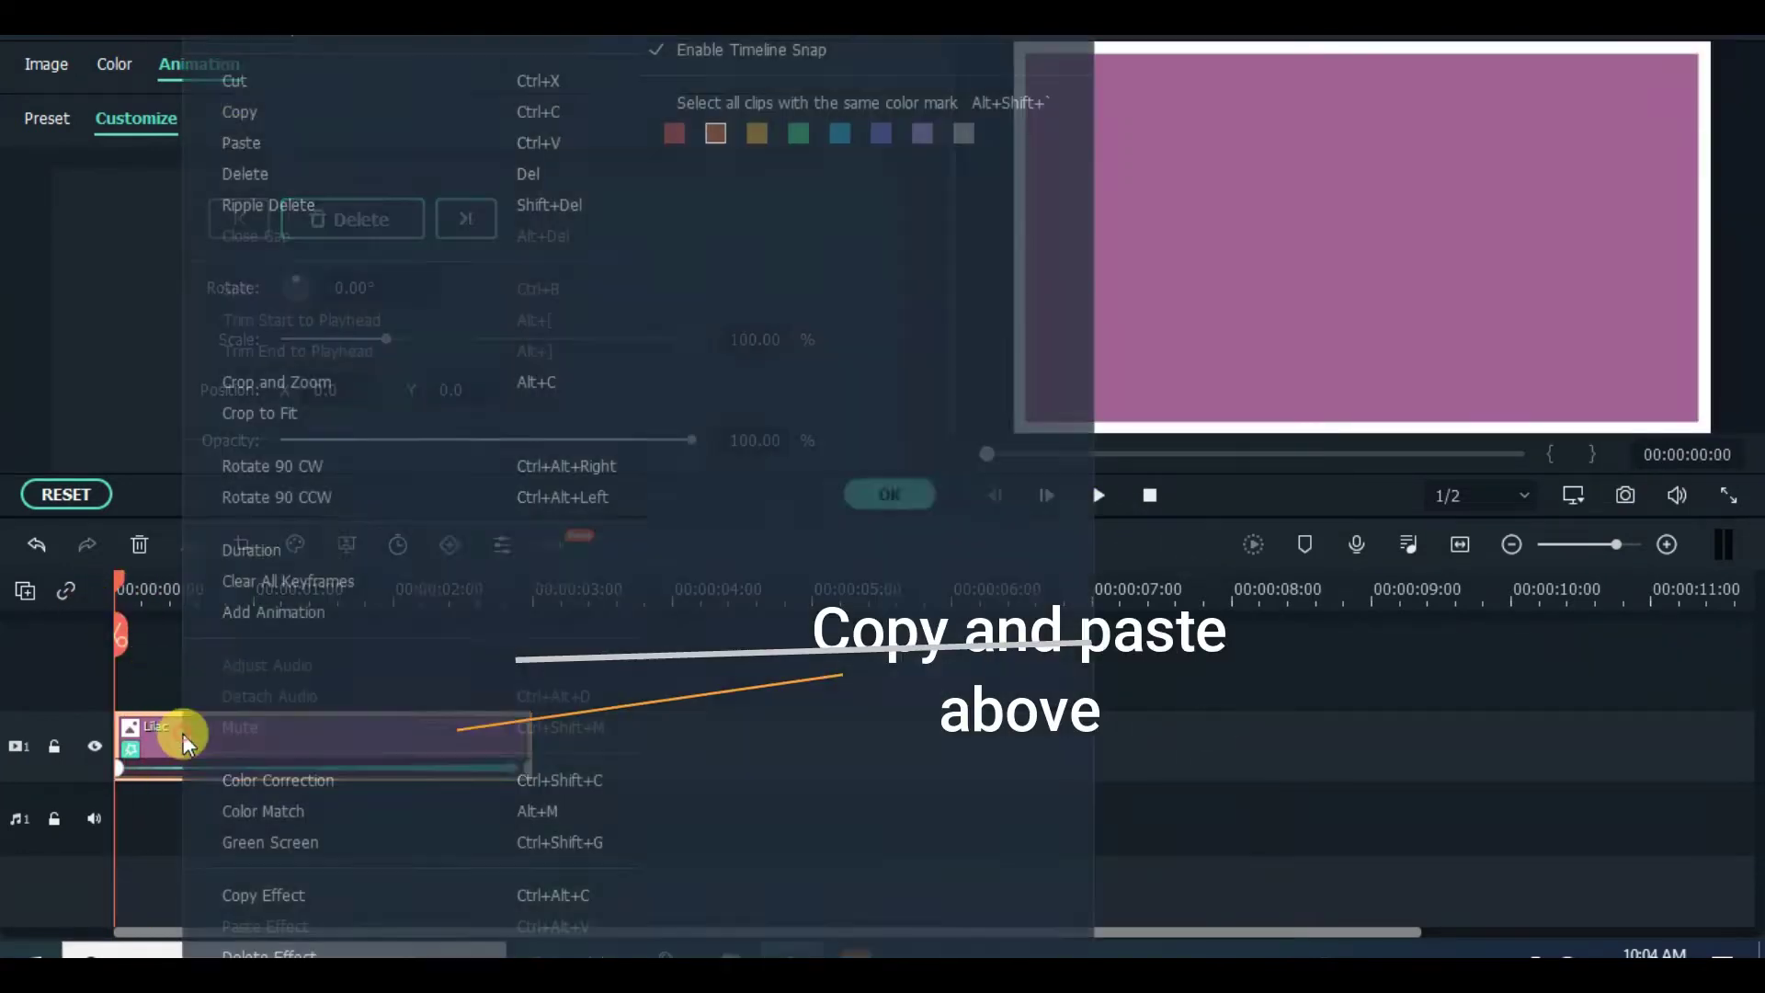
left_click(239, 115)
left_click(23, 588)
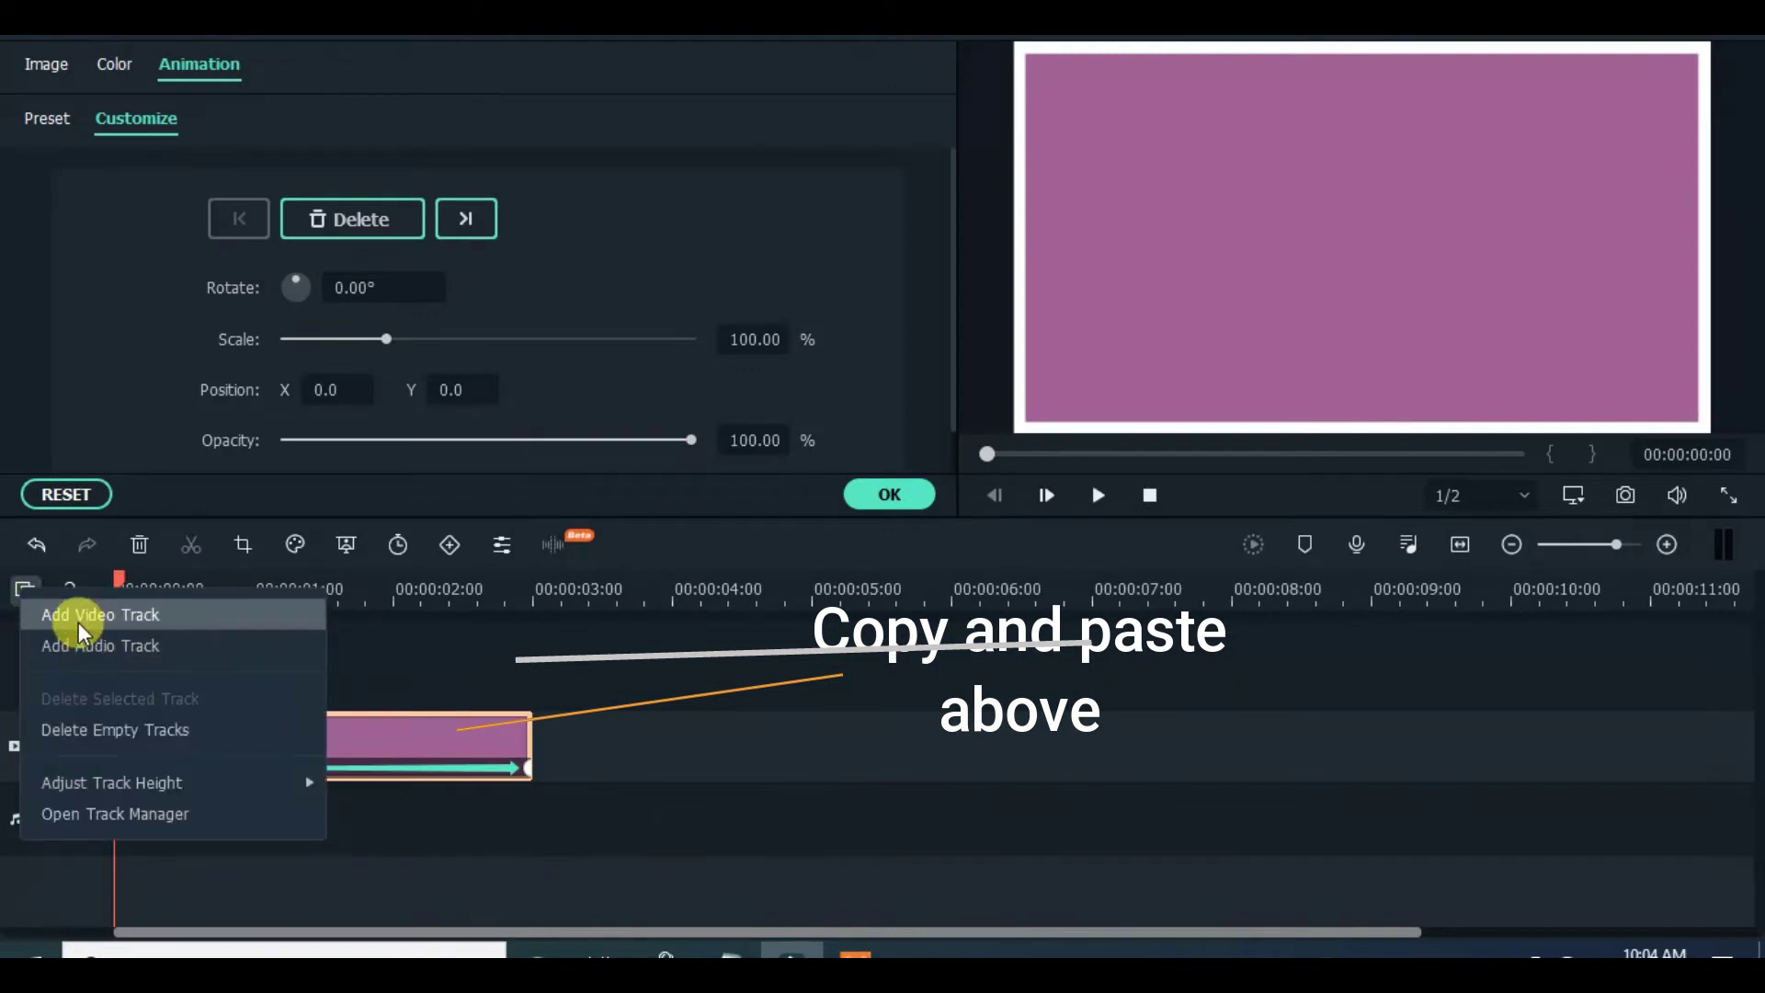
left_click(87, 616)
left_click(81, 713)
right_click(171, 741)
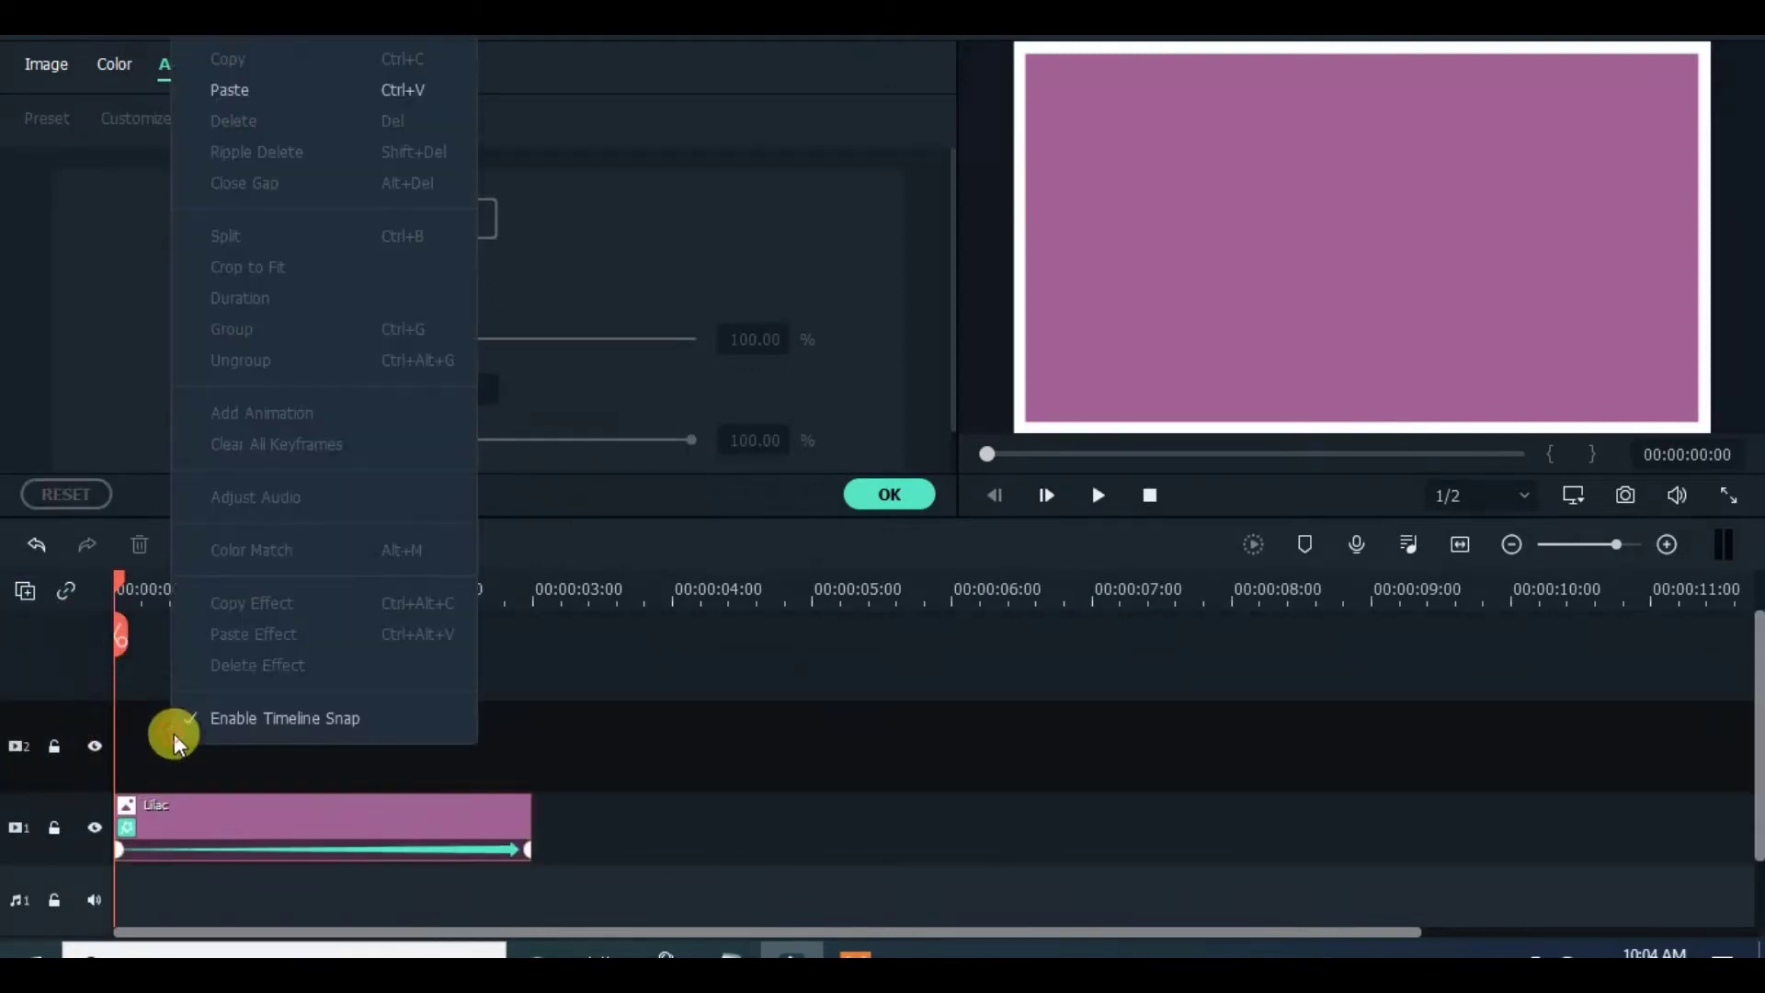
left_click(228, 90)
Step: Set the Transform scale of the Lilac copy on track 2 to 80%
left_click(265, 743)
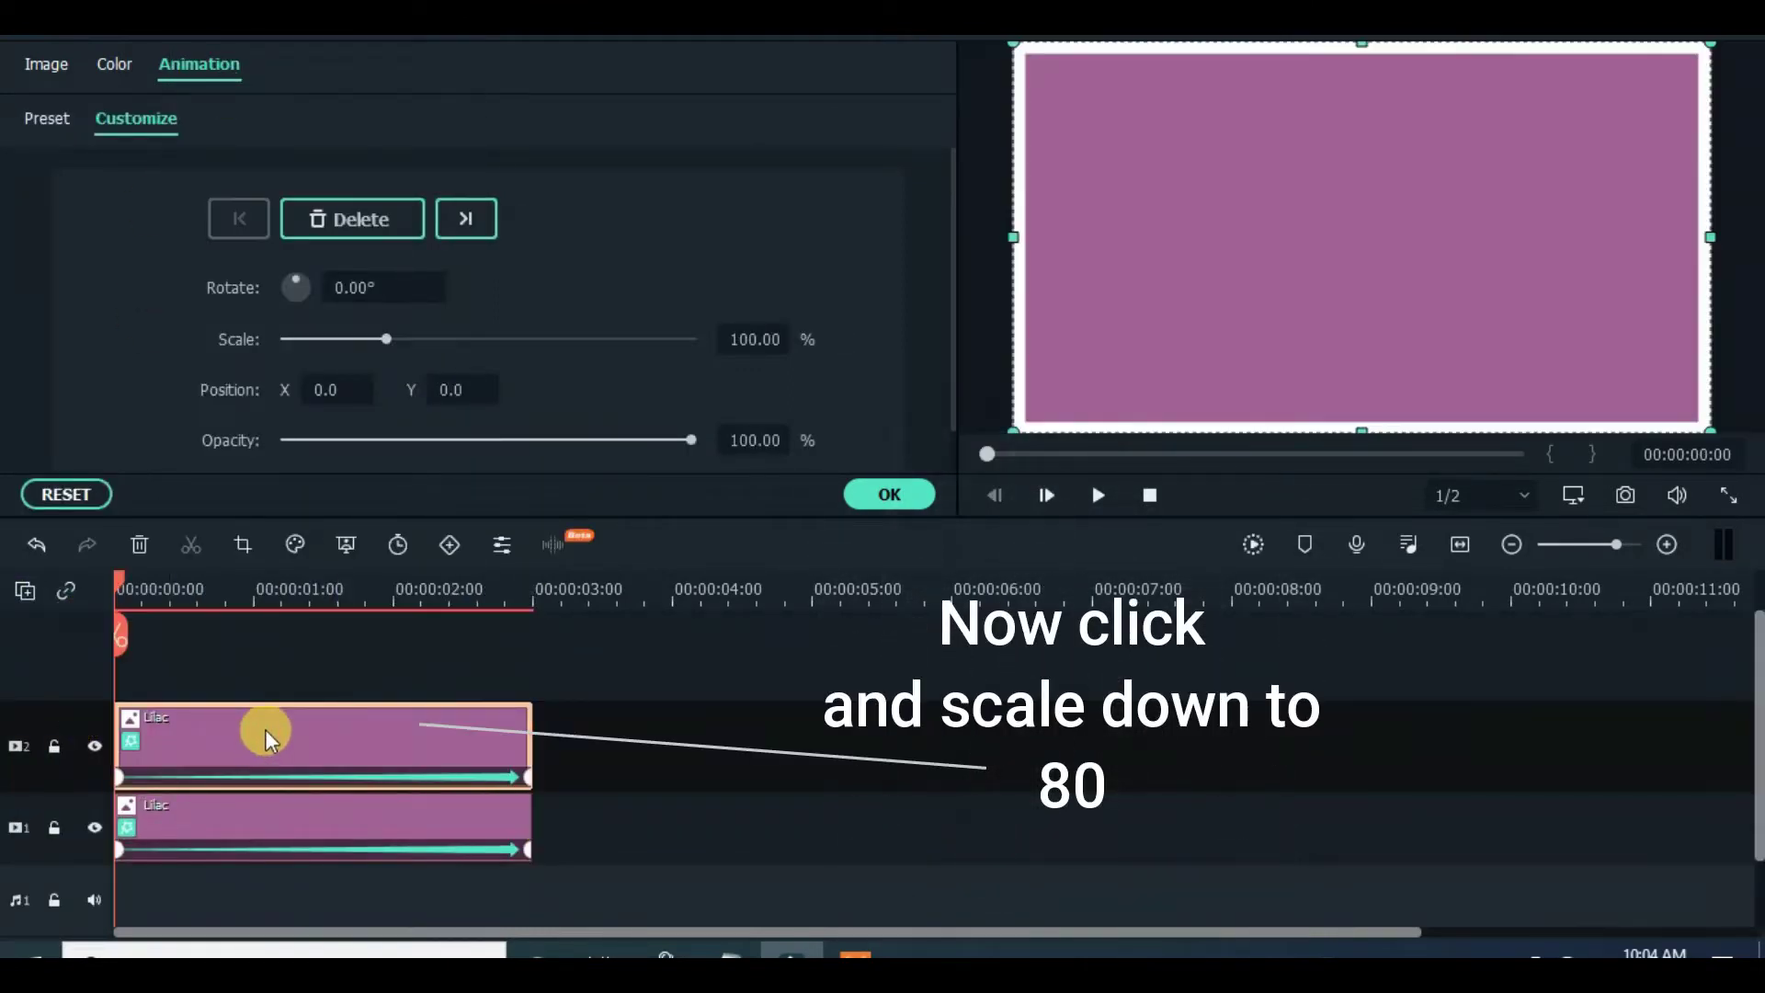
left_click(32, 64)
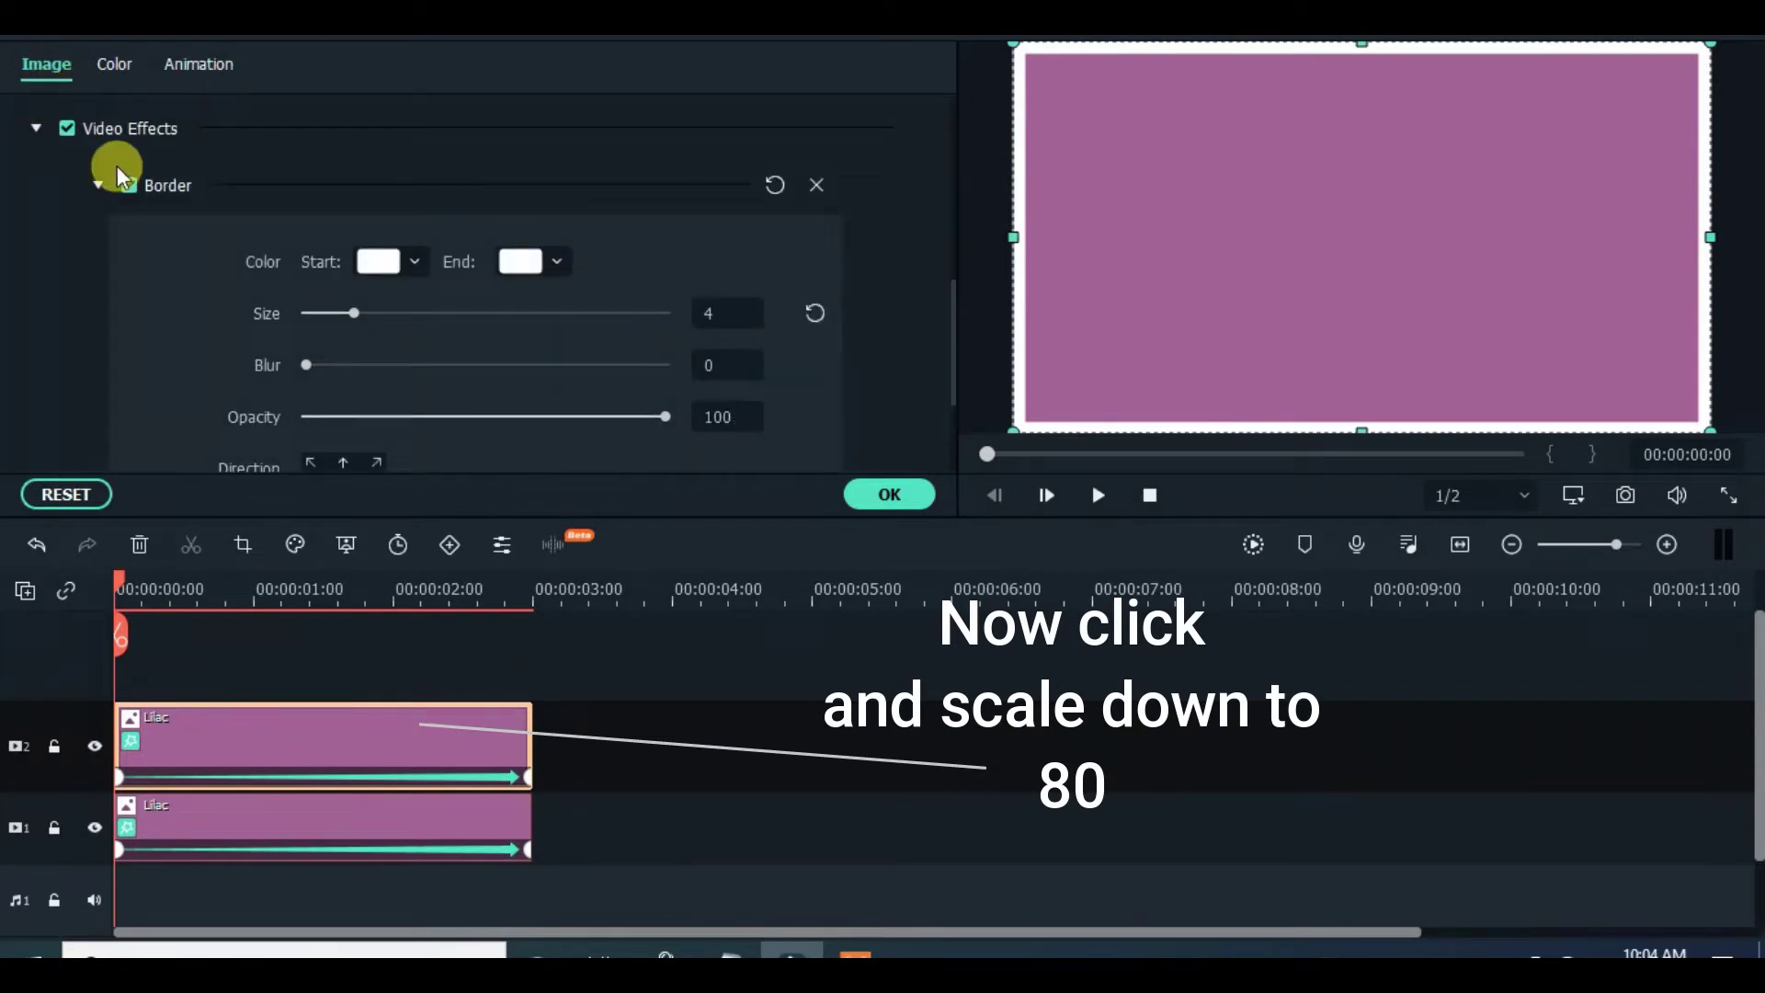
left_click(107, 127)
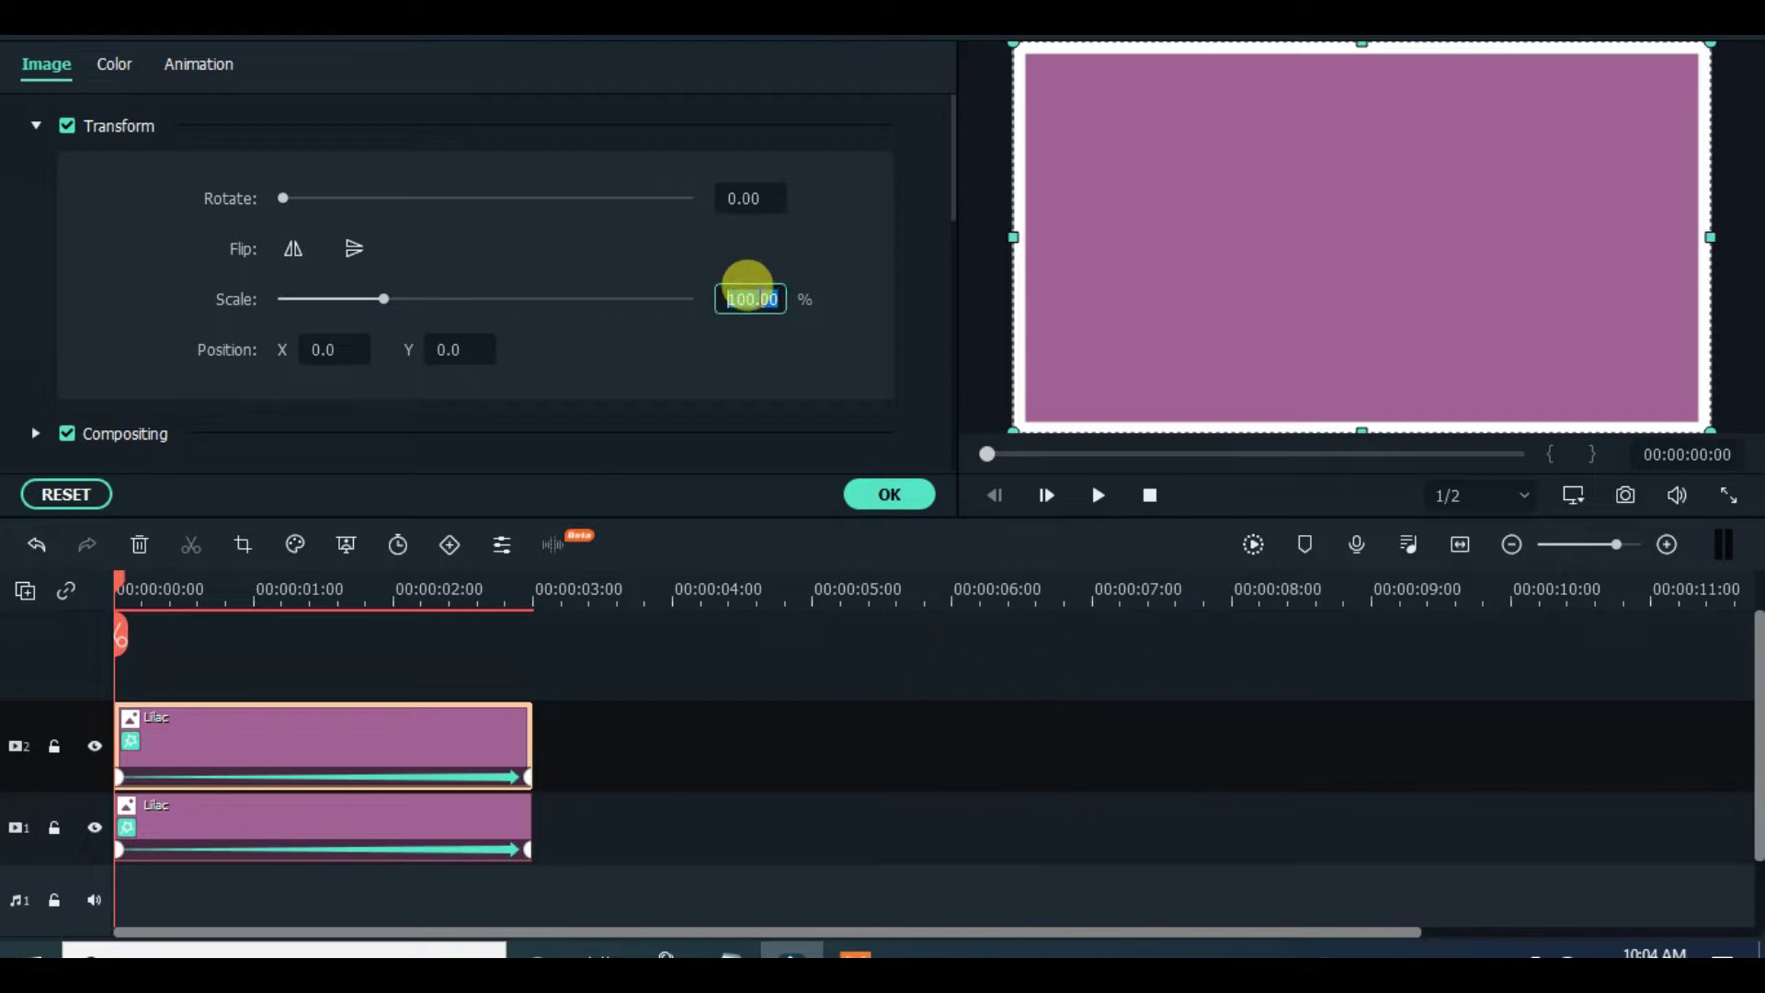
key("Return")
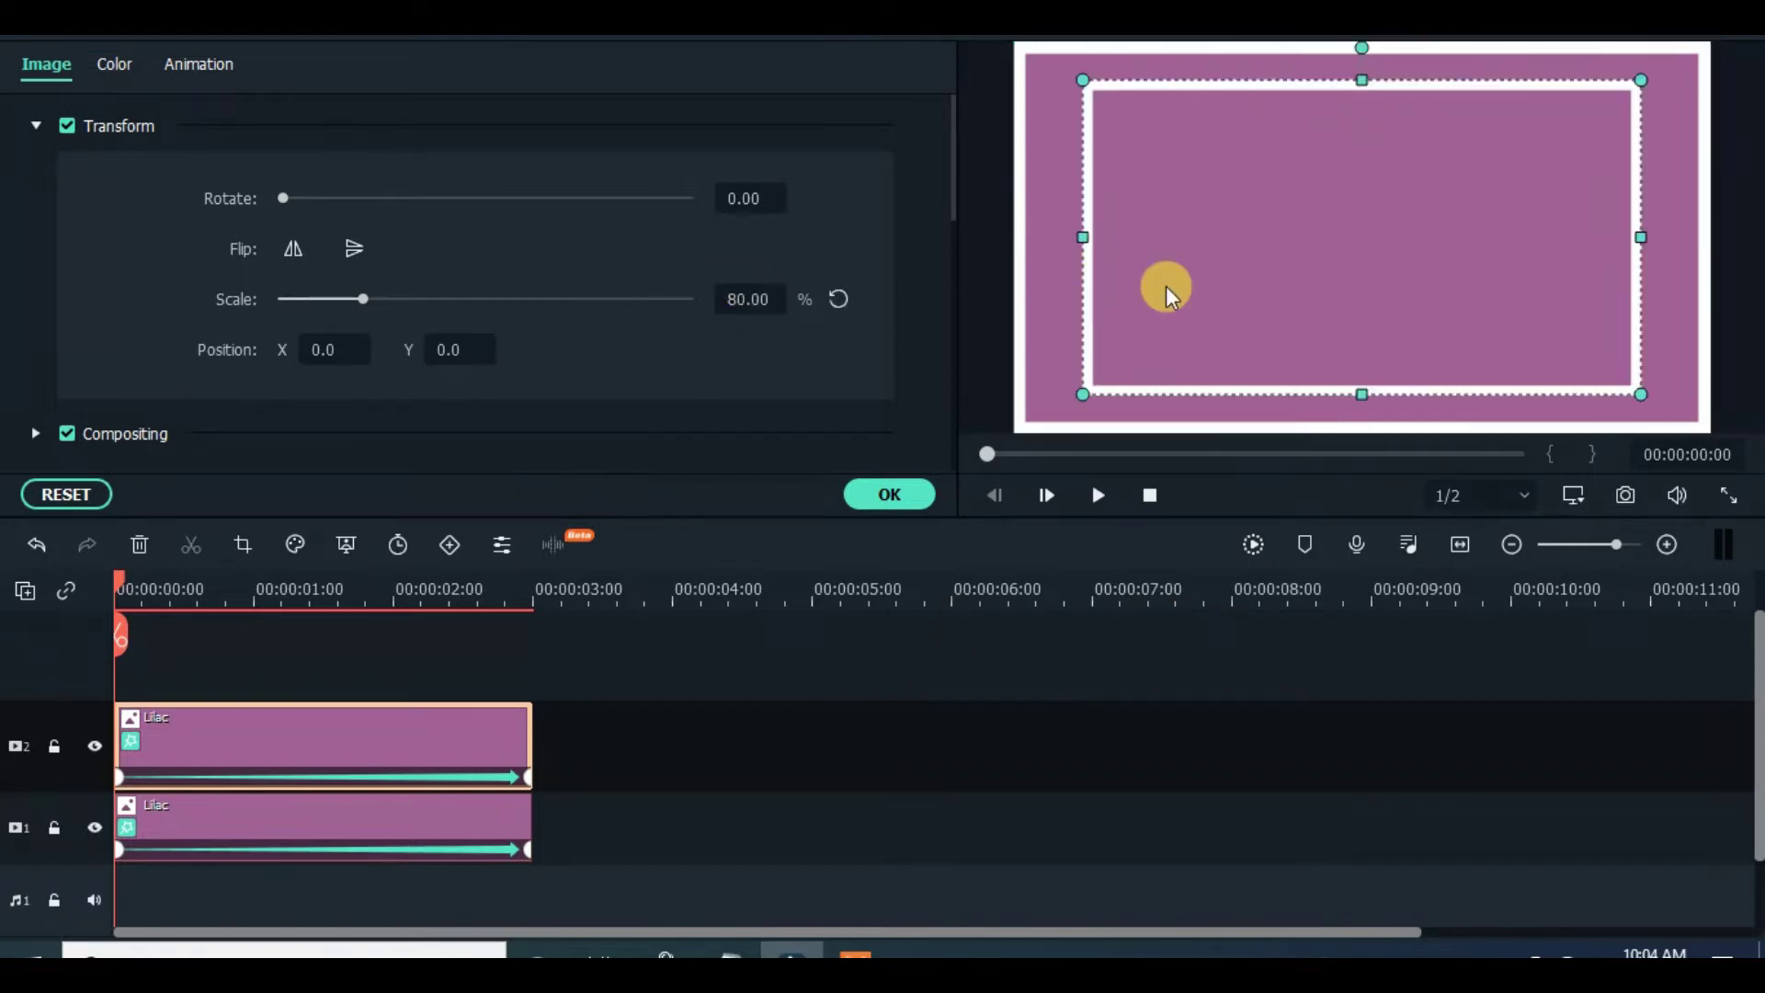
Step: Duplicate the track 2 Lilac clip onto a new video track above and set the copy's Transform scale to 60%
right_click(349, 745)
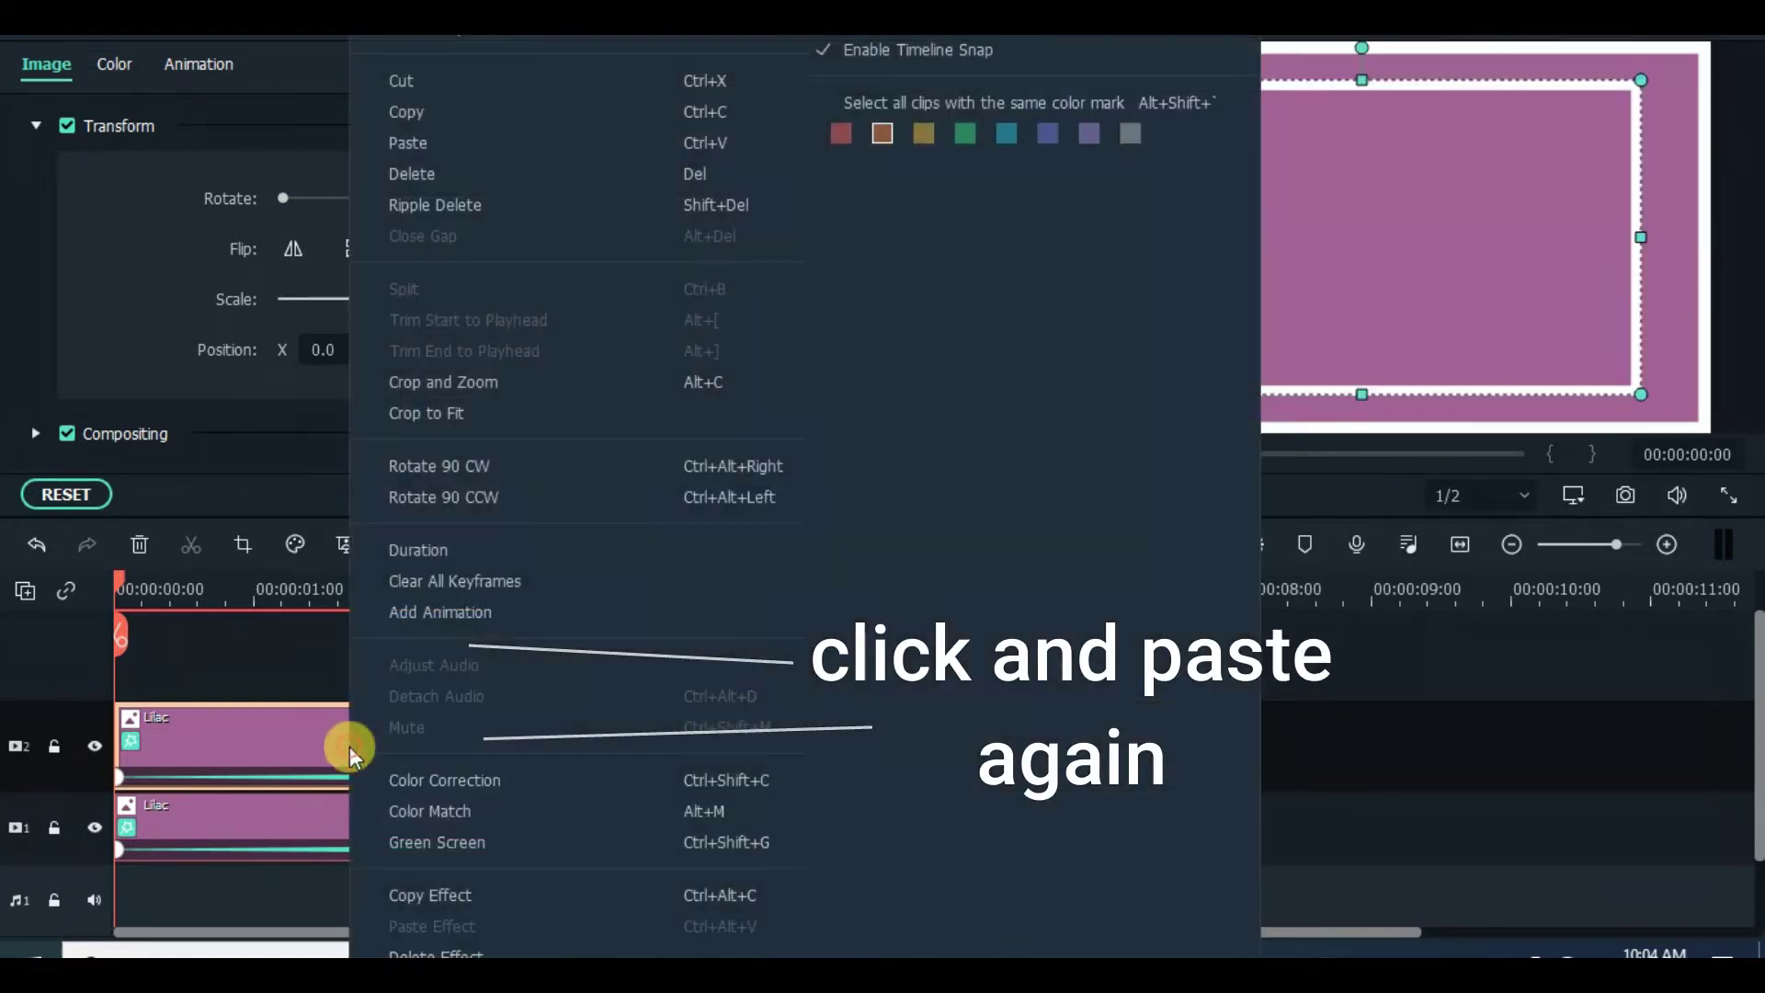
left_click(407, 114)
left_click(28, 586)
left_click(62, 596)
left_click(86, 706)
right_click(195, 717)
left_click(278, 84)
double_click(324, 732)
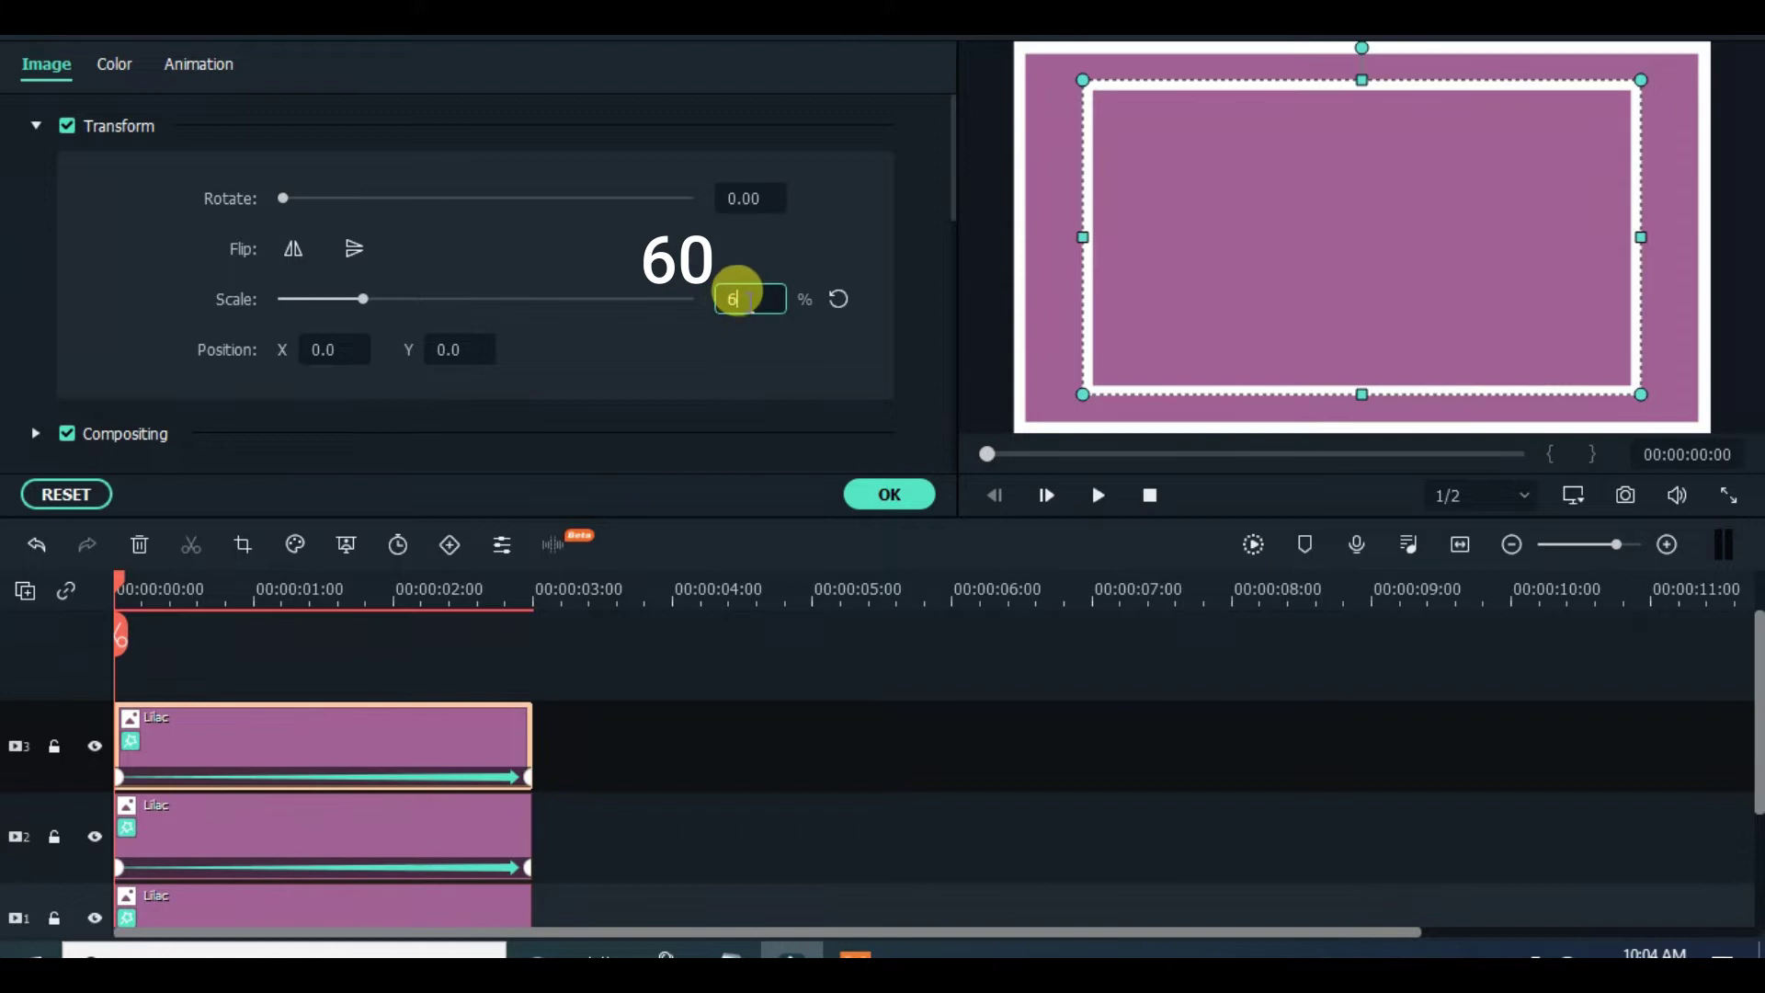
key("Return")
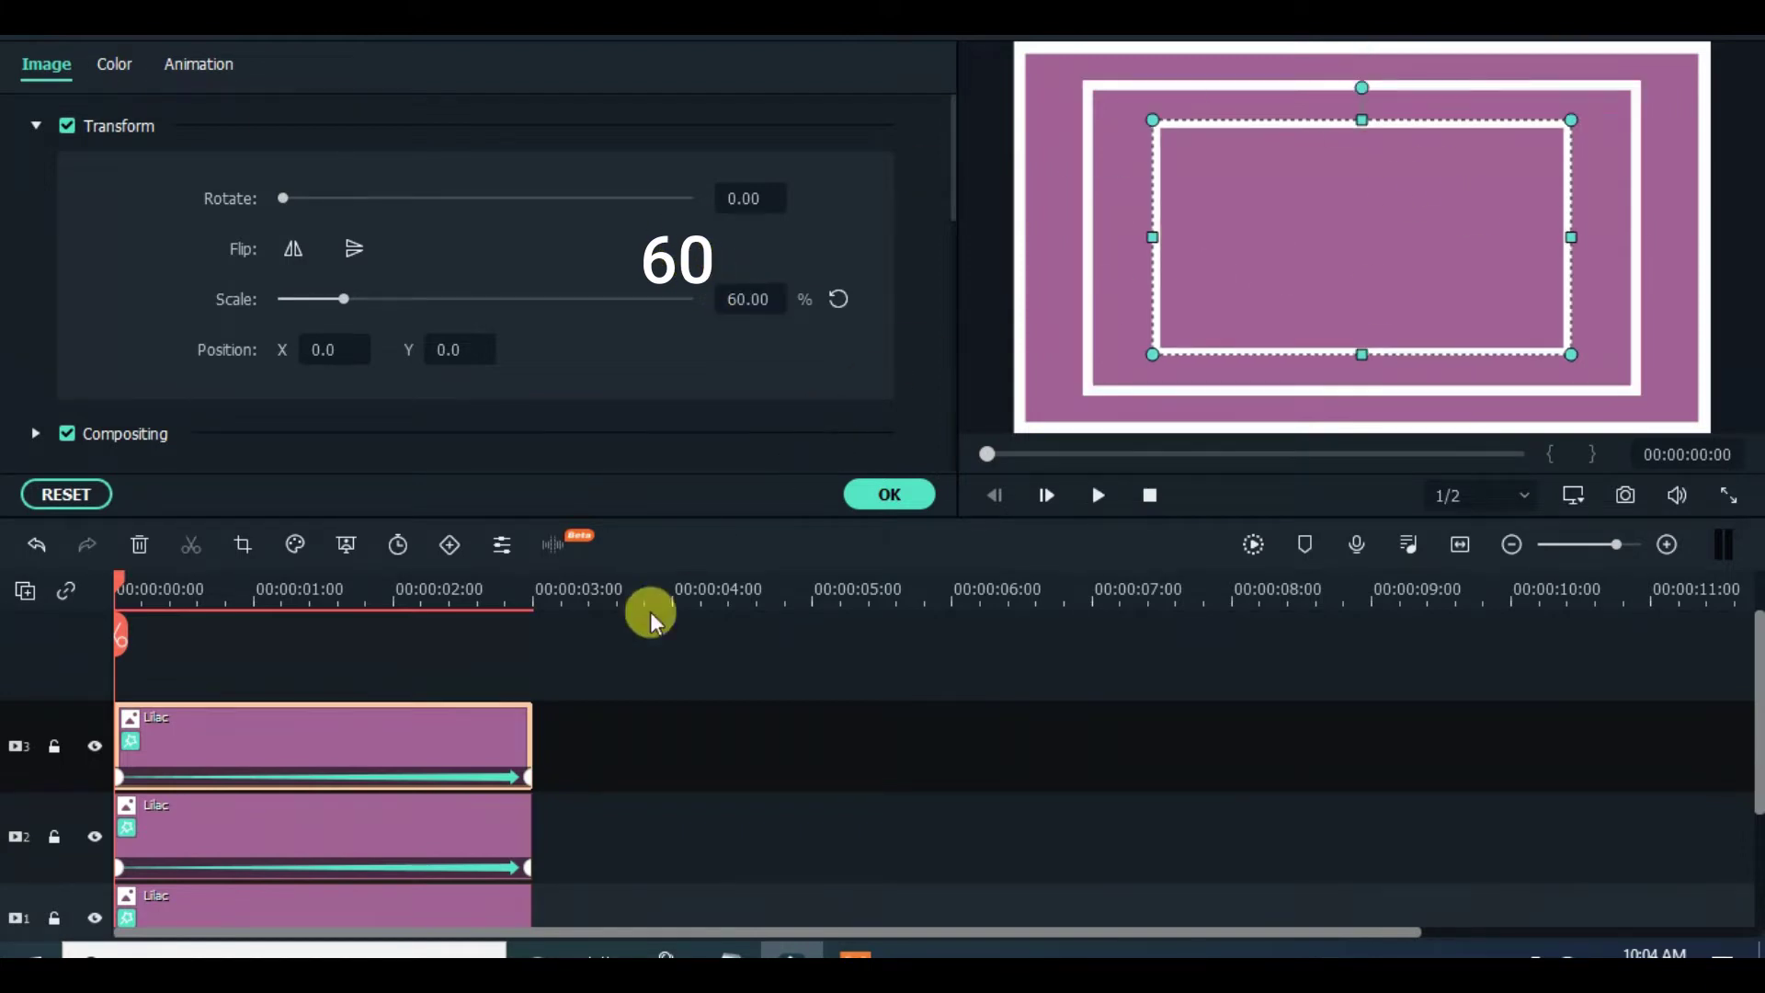
Step: Duplicate the track 3 Lilac clip onto a new video track above and set the copy's Transform scale to 40%
right_click(335, 709)
left_click(396, 114)
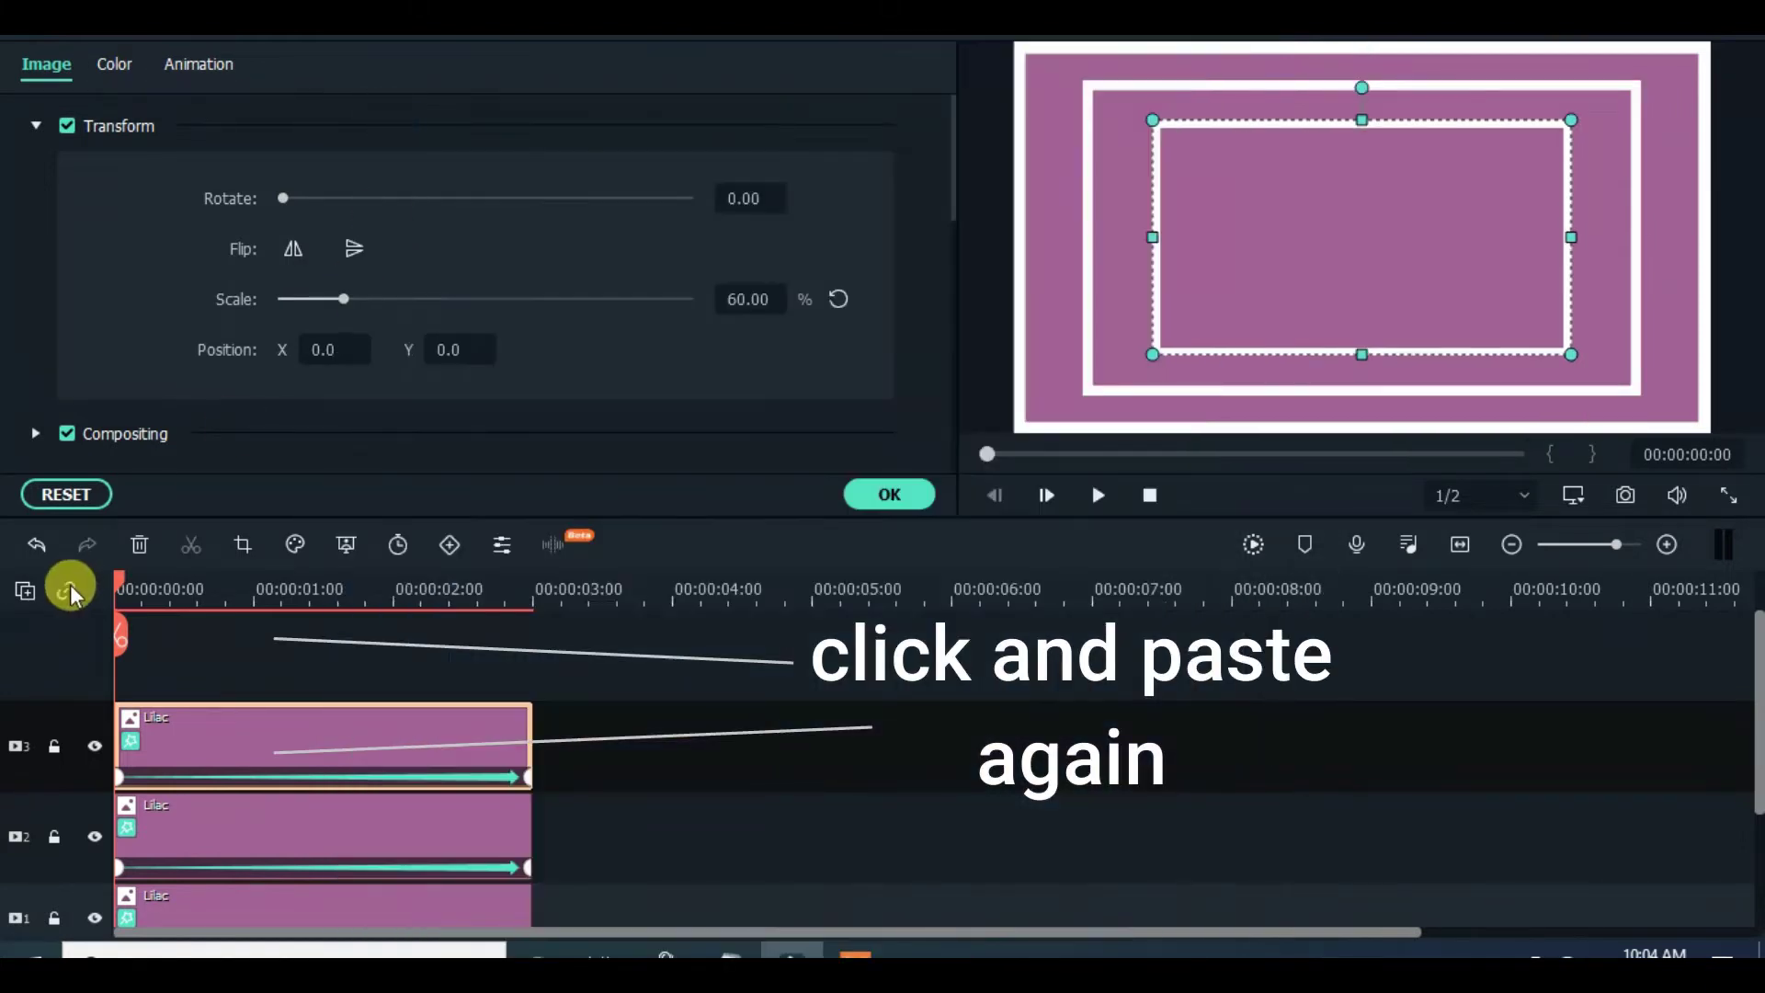
left_click(70, 590)
left_click(64, 611)
left_click(75, 714)
right_click(178, 730)
left_click(238, 89)
left_click(746, 299)
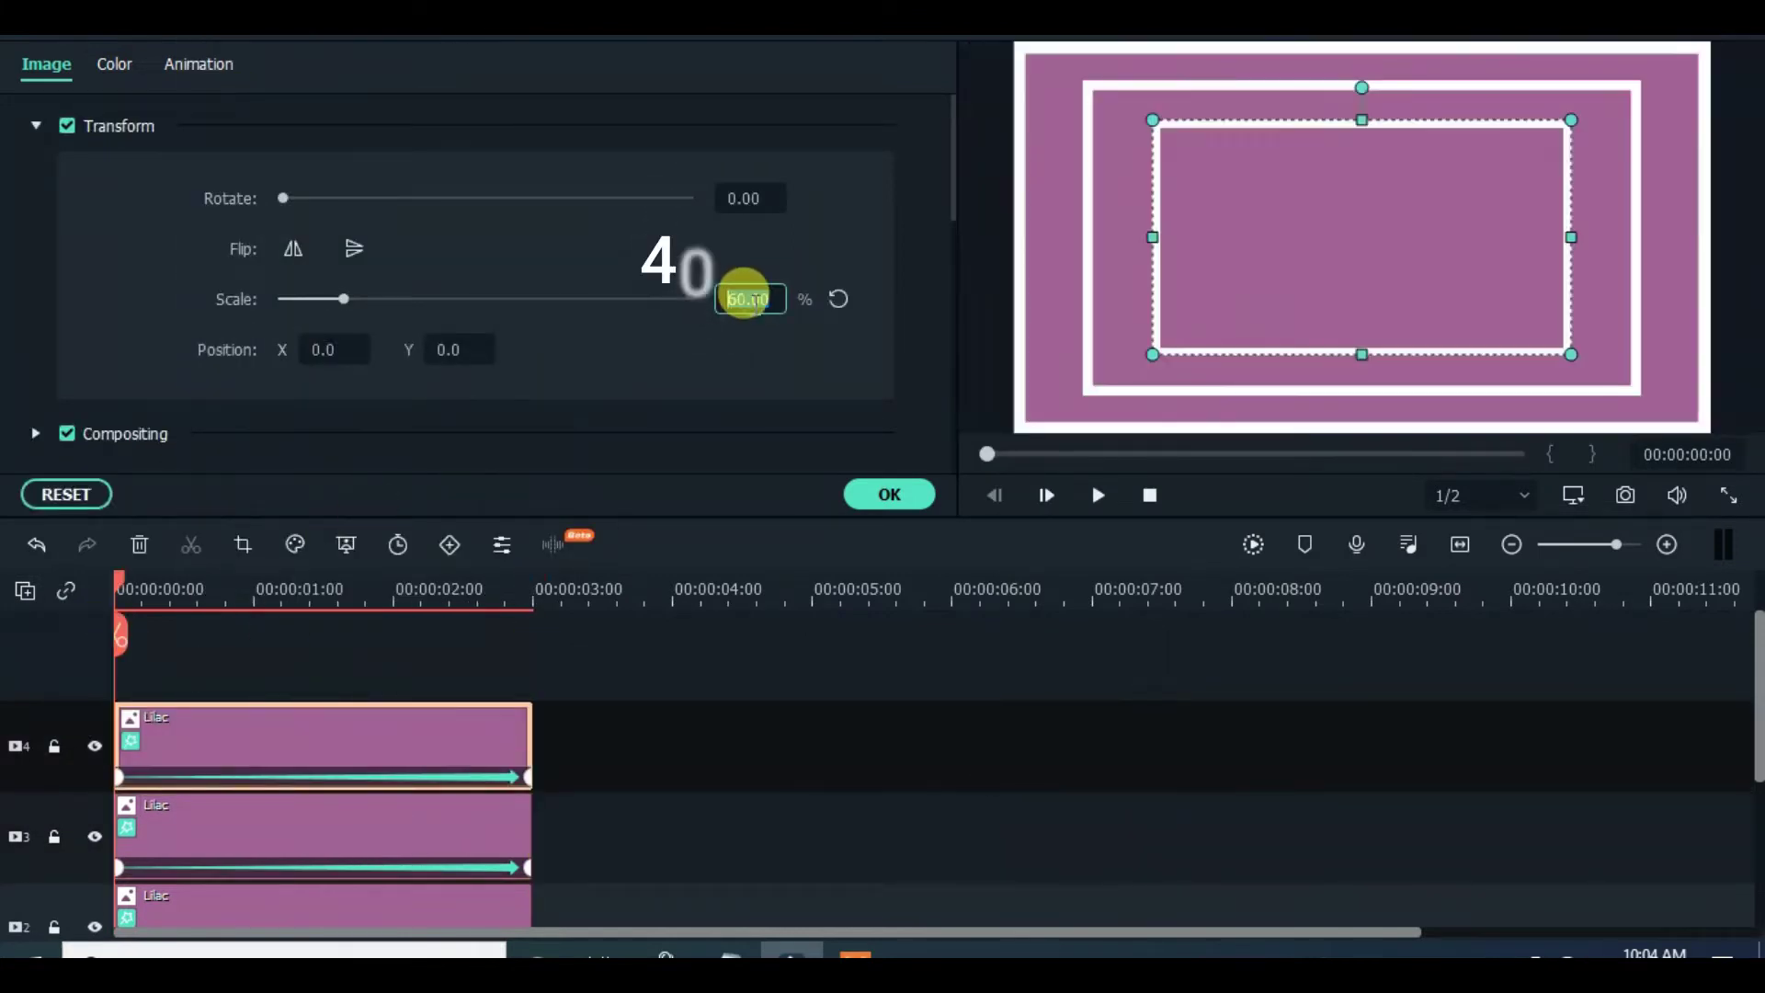
key("Return")
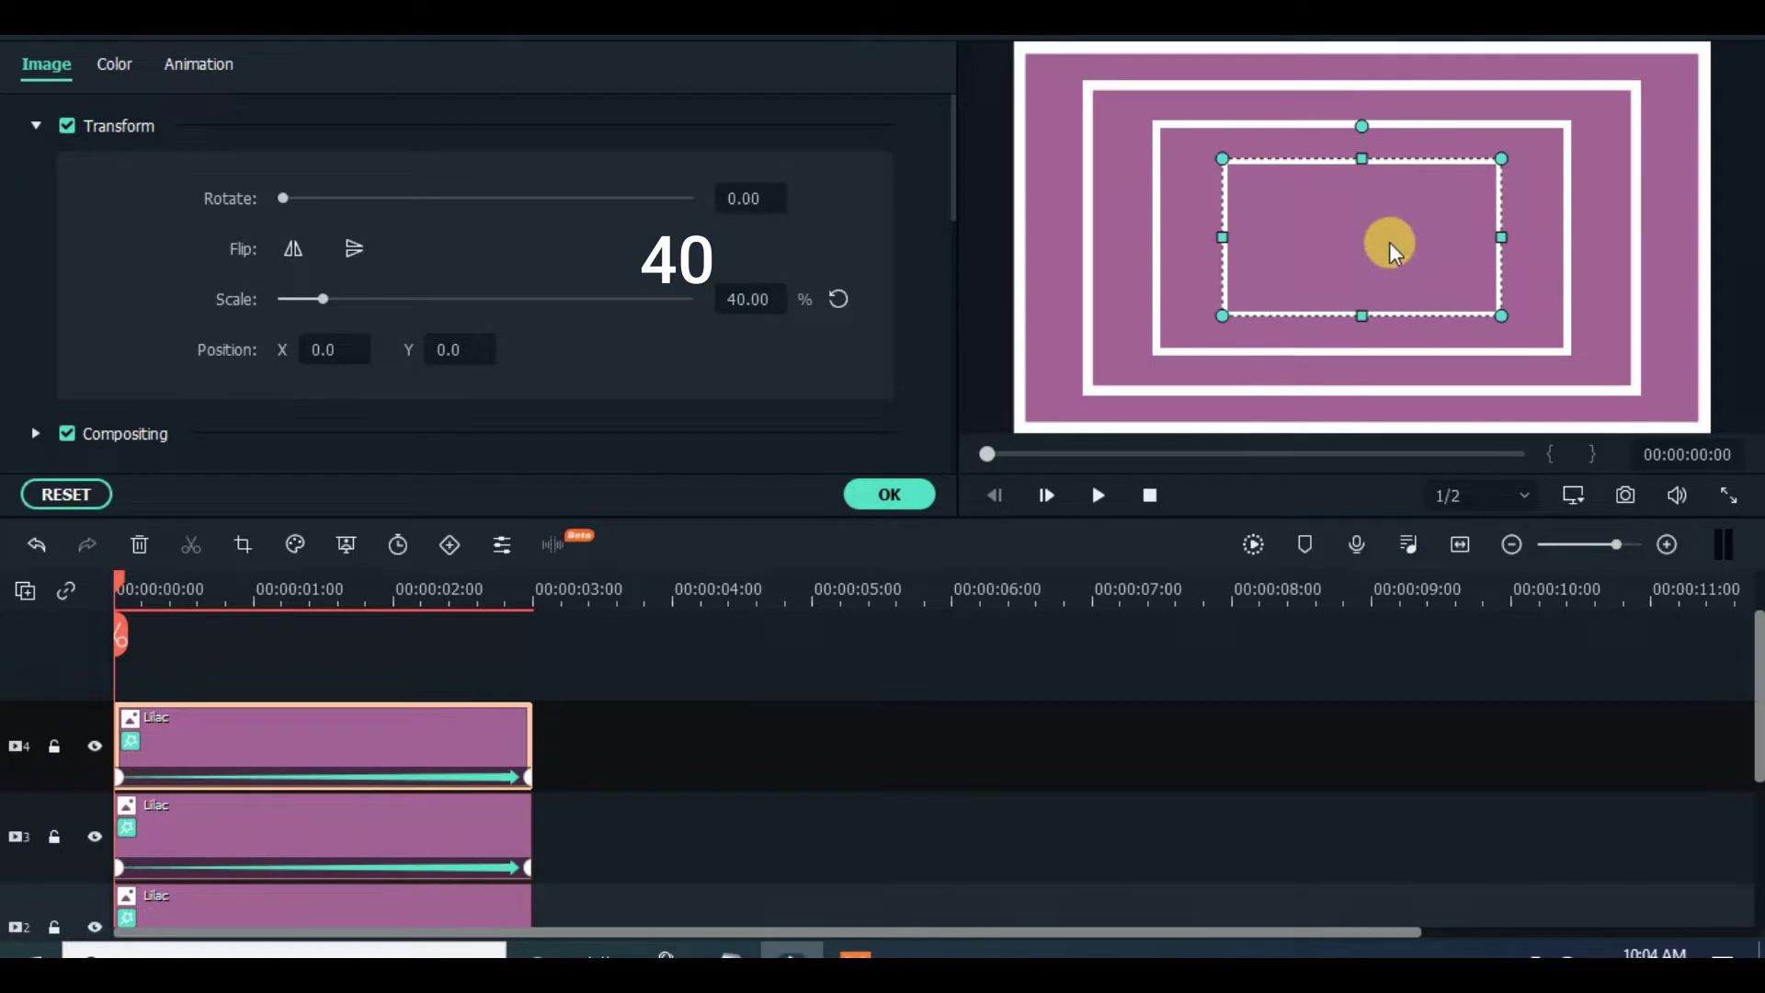
left_click(890, 495)
Step: Show the project media and set the timeline track height to Small
left_click(57, 74)
left_click(84, 130)
left_click(24, 593)
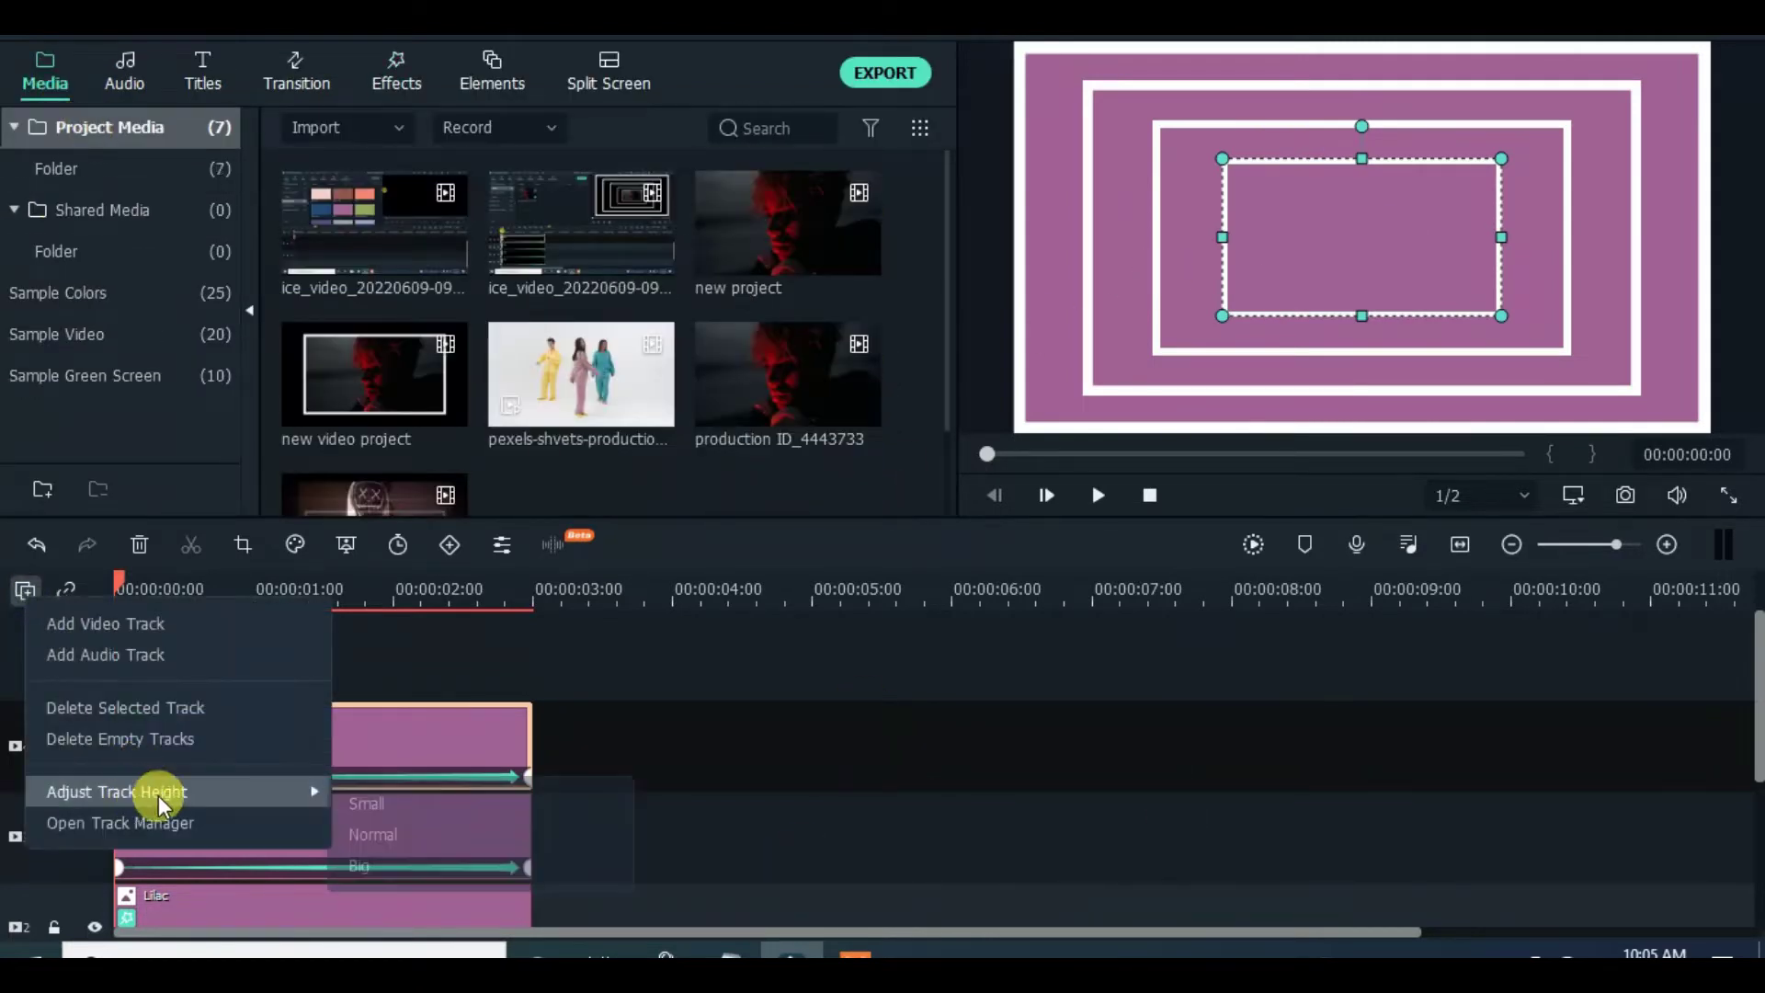
left_click(394, 793)
left_click_drag(1746, 670, 1753, 691)
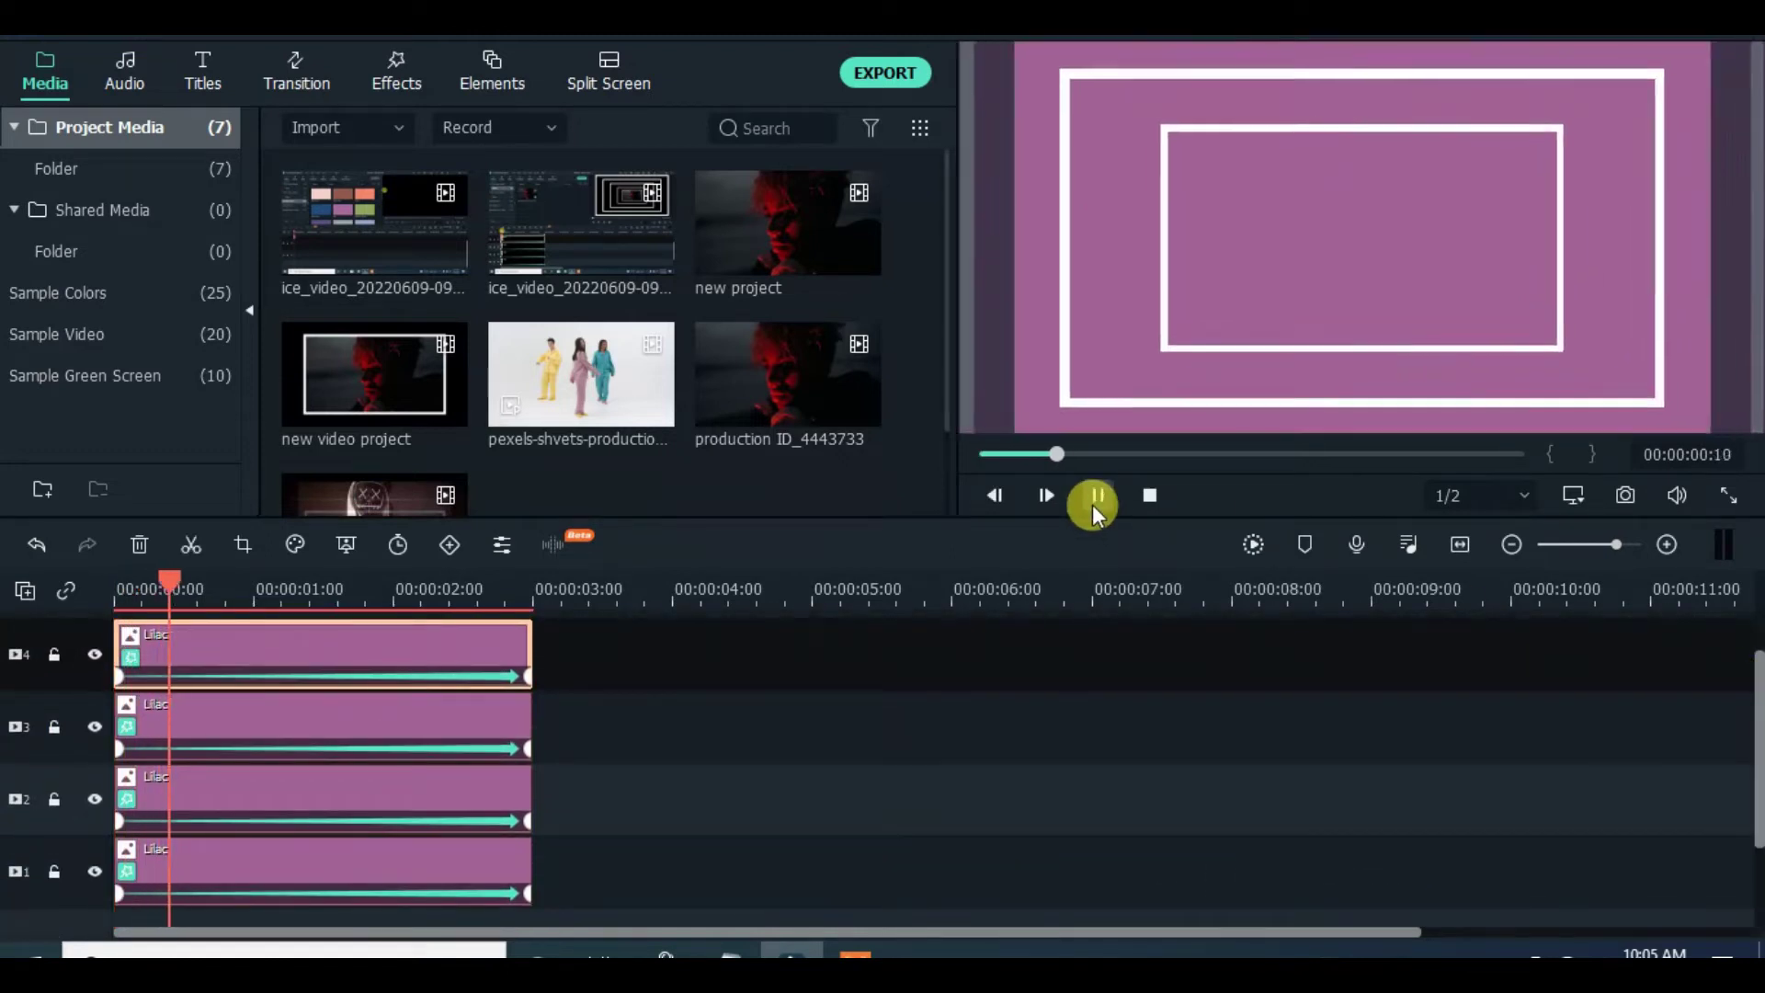
Step: Preview the nested frames animation from the start and return the playhead to the beginning
left_click(982, 455)
left_click(982, 455)
left_click(980, 456)
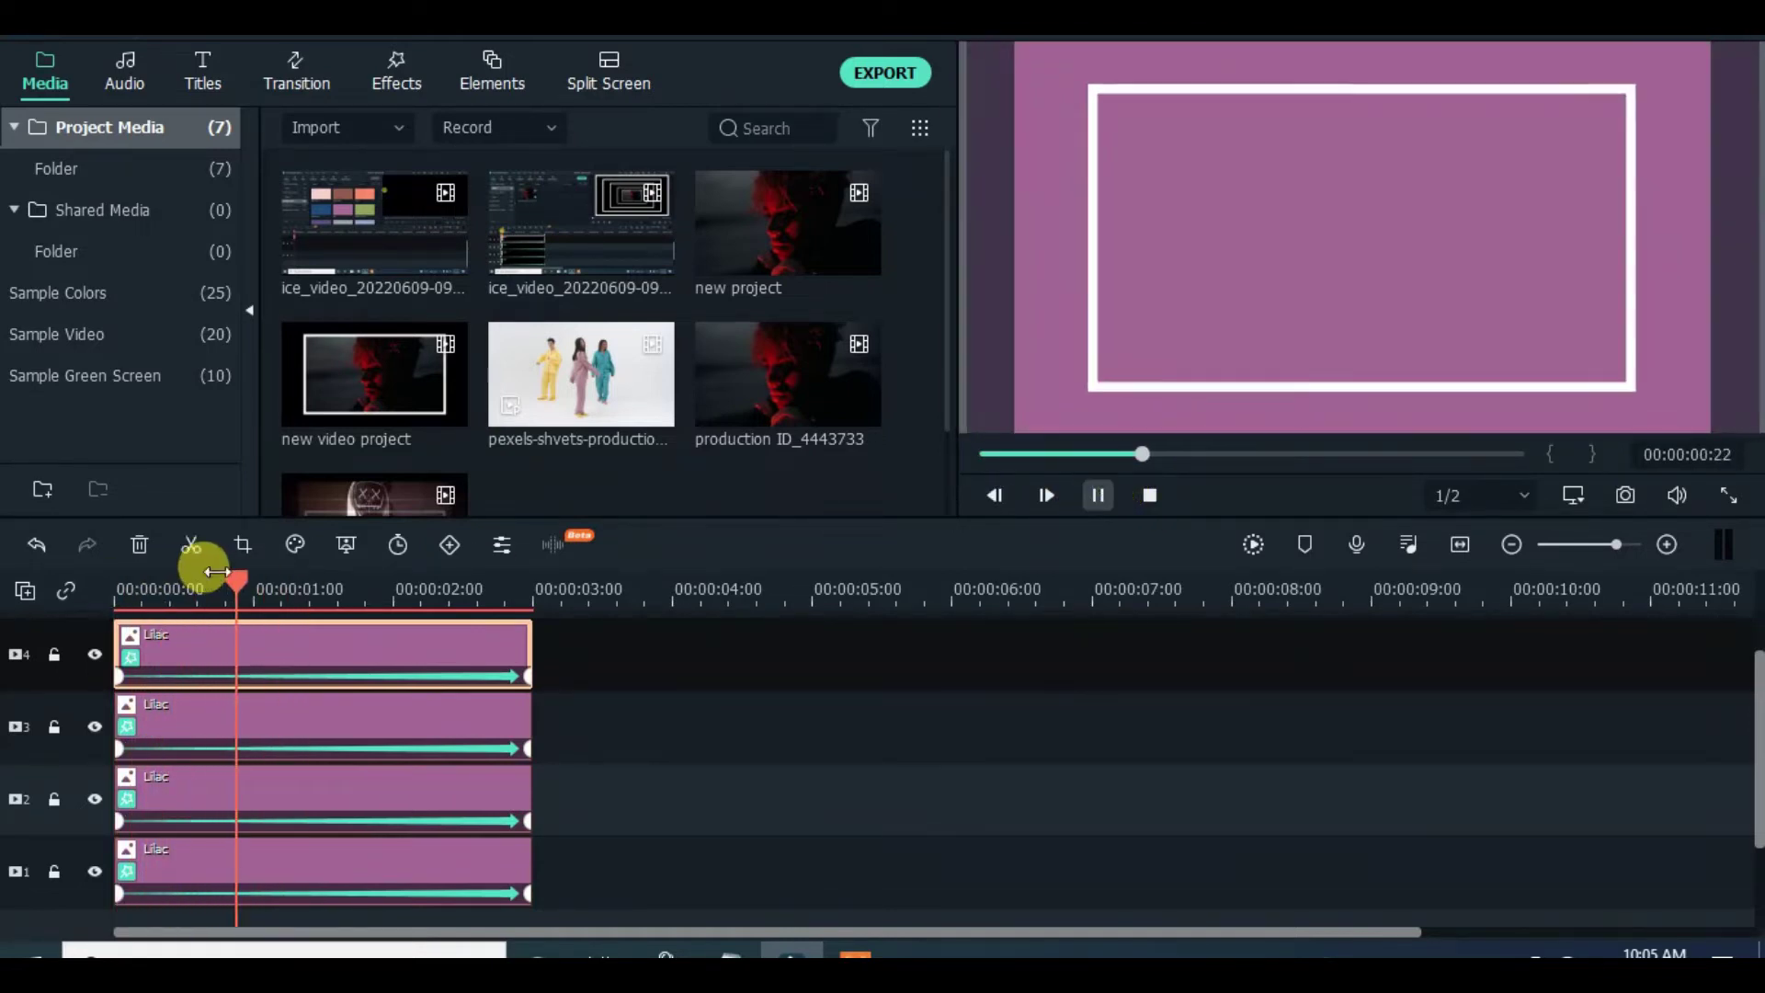
left_click_drag(169, 573, 114, 579)
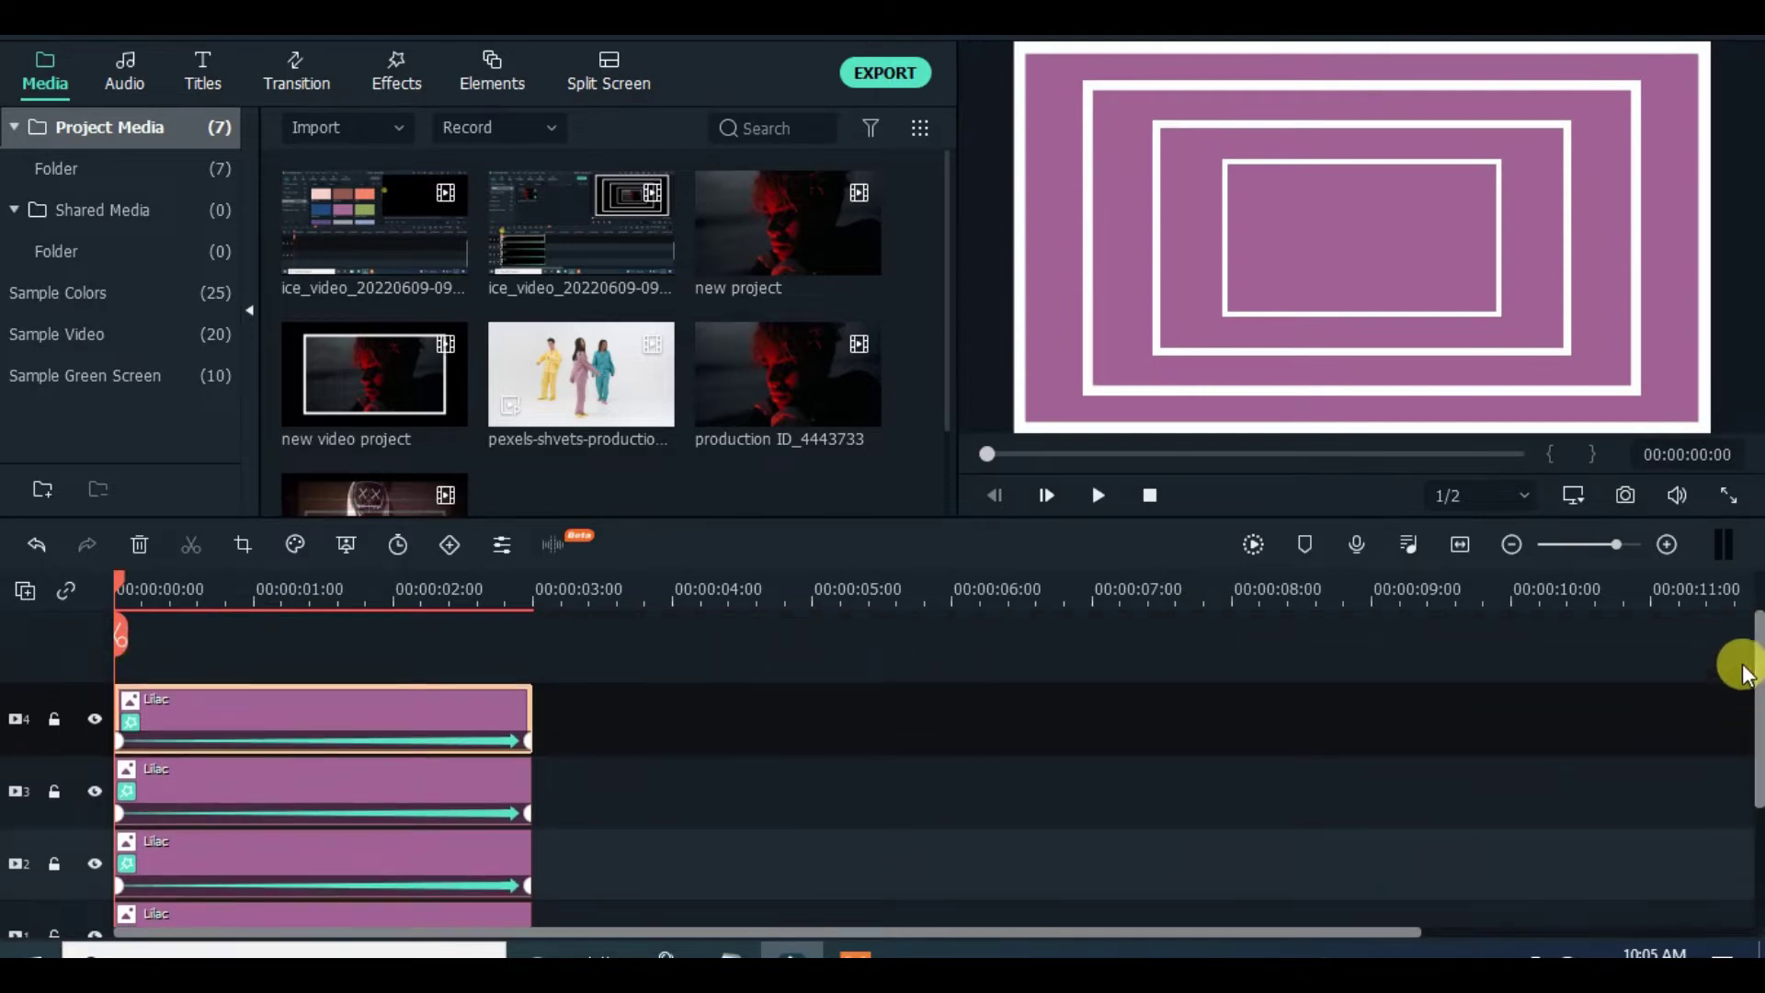
Step: Place the pexels-shvets-production video at the start of a new track above the Lilac clips and apply the Border effect to it
left_click_drag(560, 370, 197, 662)
left_click(967, 531)
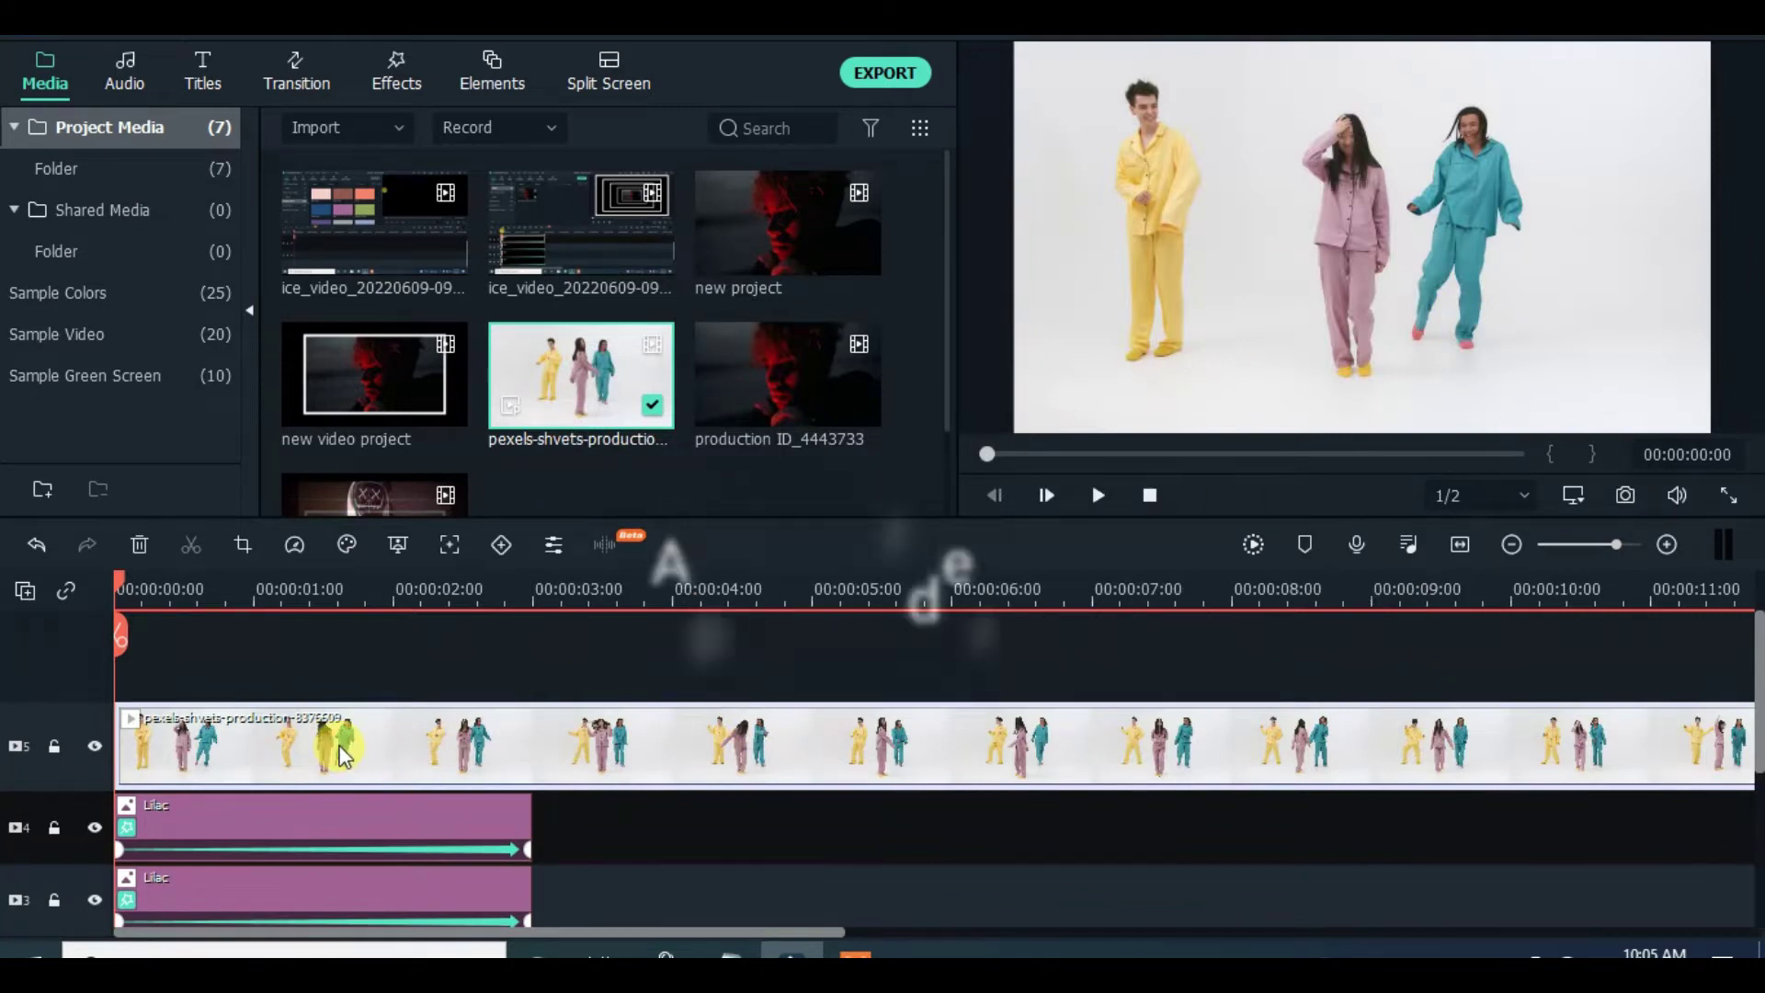
left_click(395, 65)
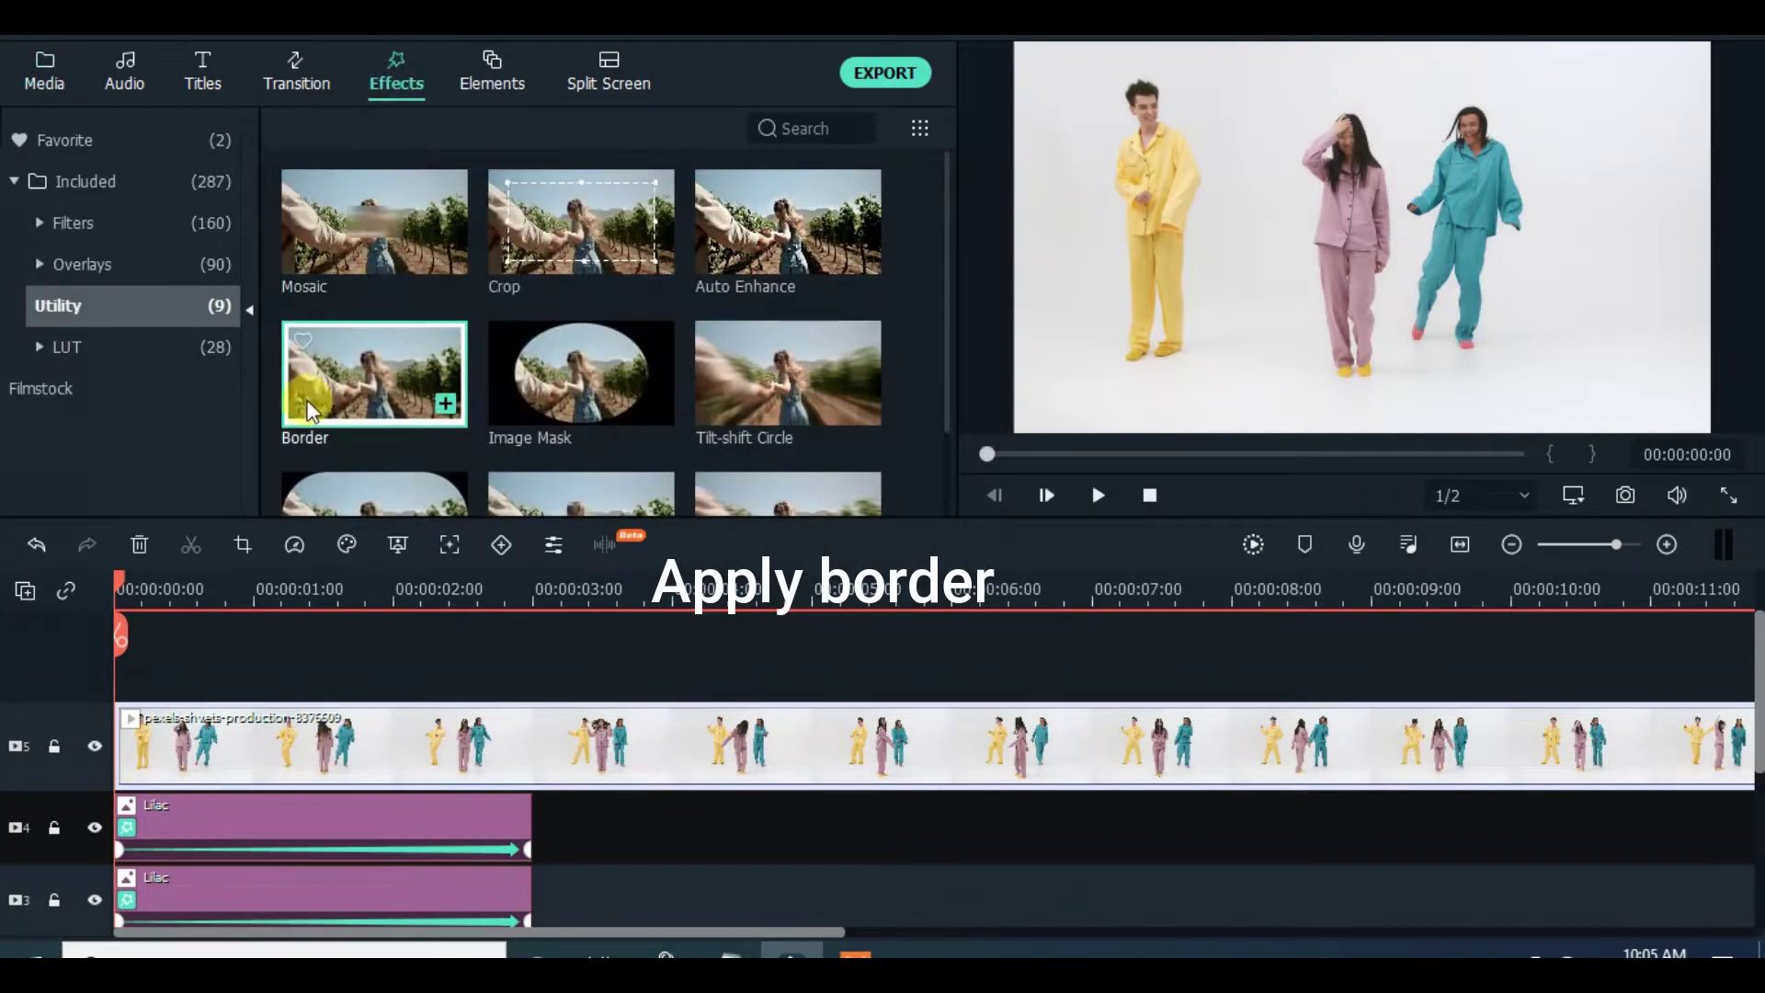
left_click_drag(334, 378, 195, 726)
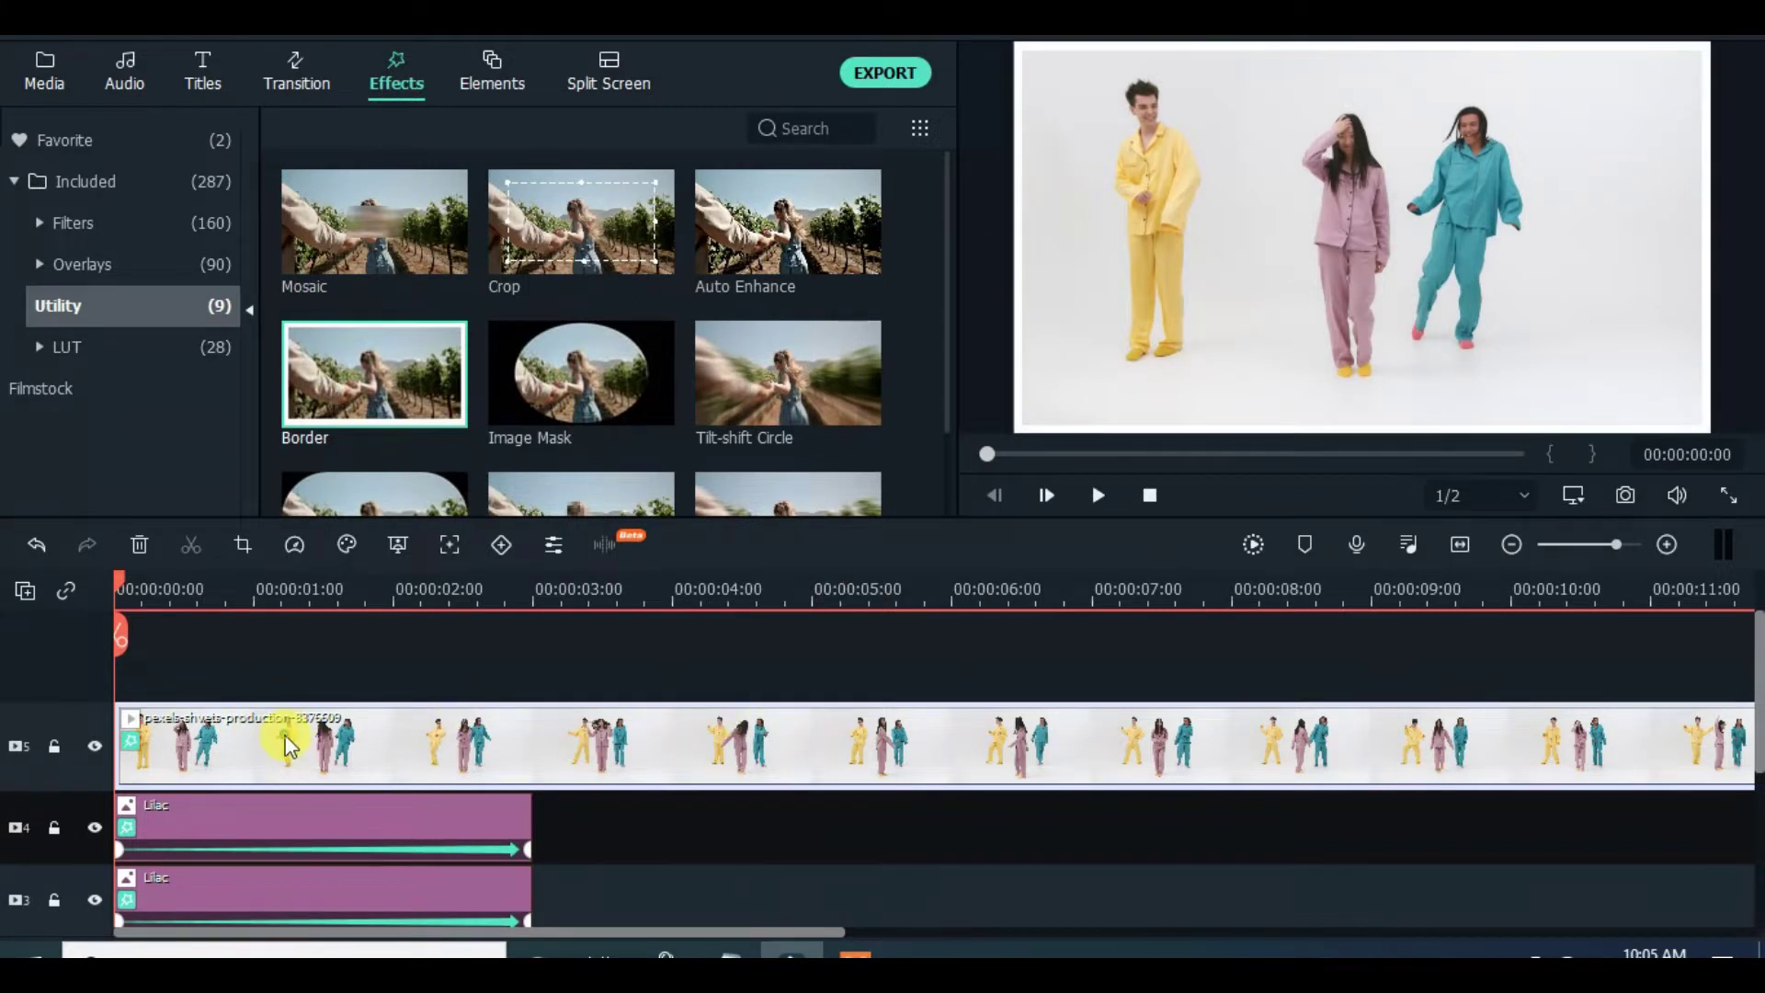
Step: Set the pexels-shvets-production clip's Transform scale to 20% and its border size to 4
double_click(287, 745)
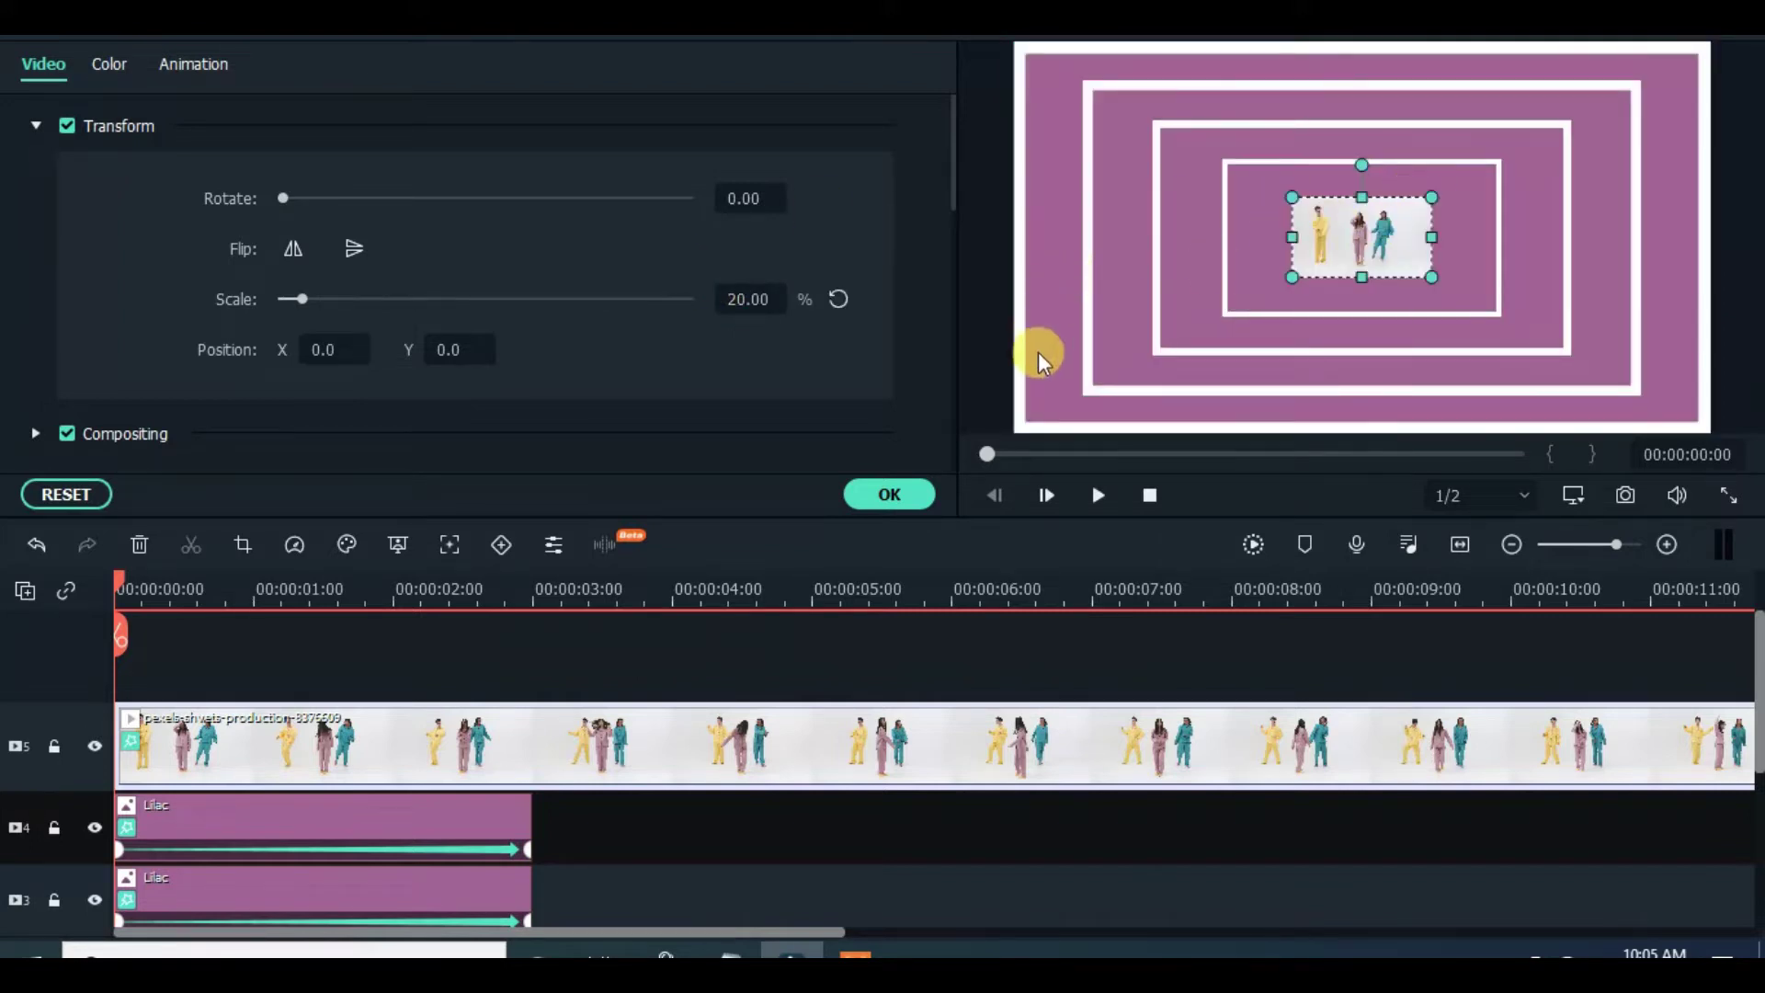
left_click_drag(952, 182, 950, 367)
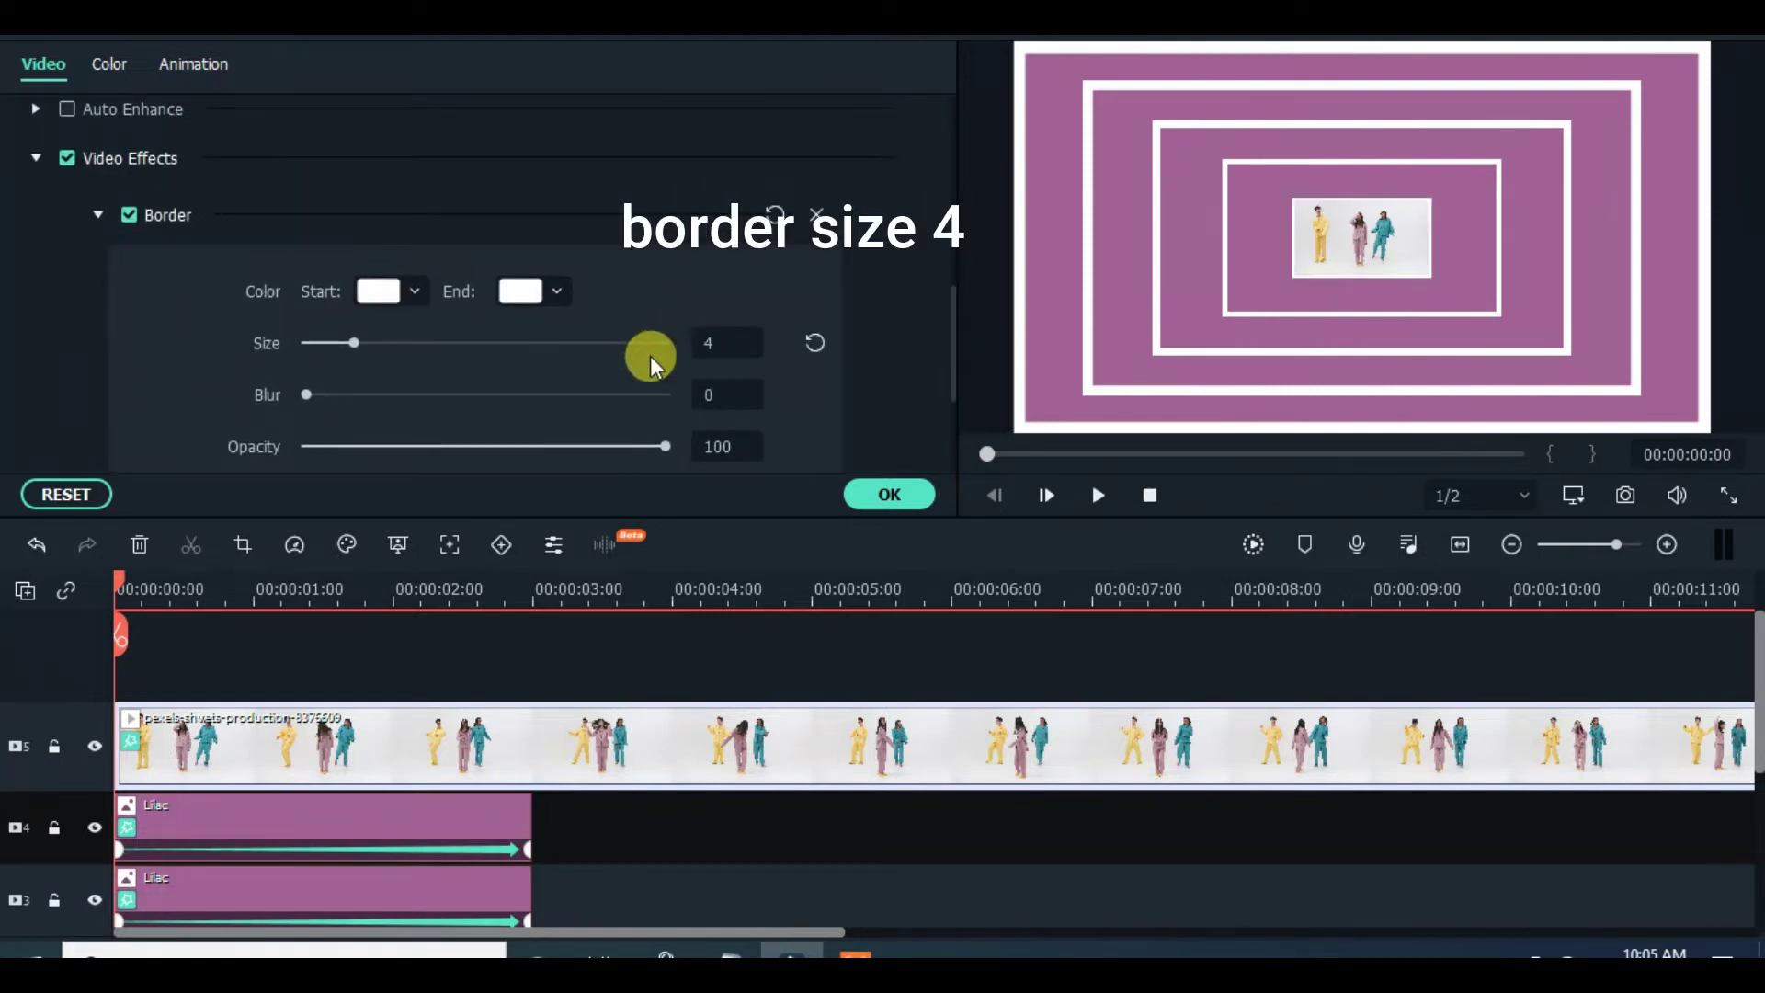
Step: Animate the pexels-shvets-production clip with a keyframe at its start and a 400% scale keyframe at 00:00:03:00
left_click(193, 63)
left_click(354, 219)
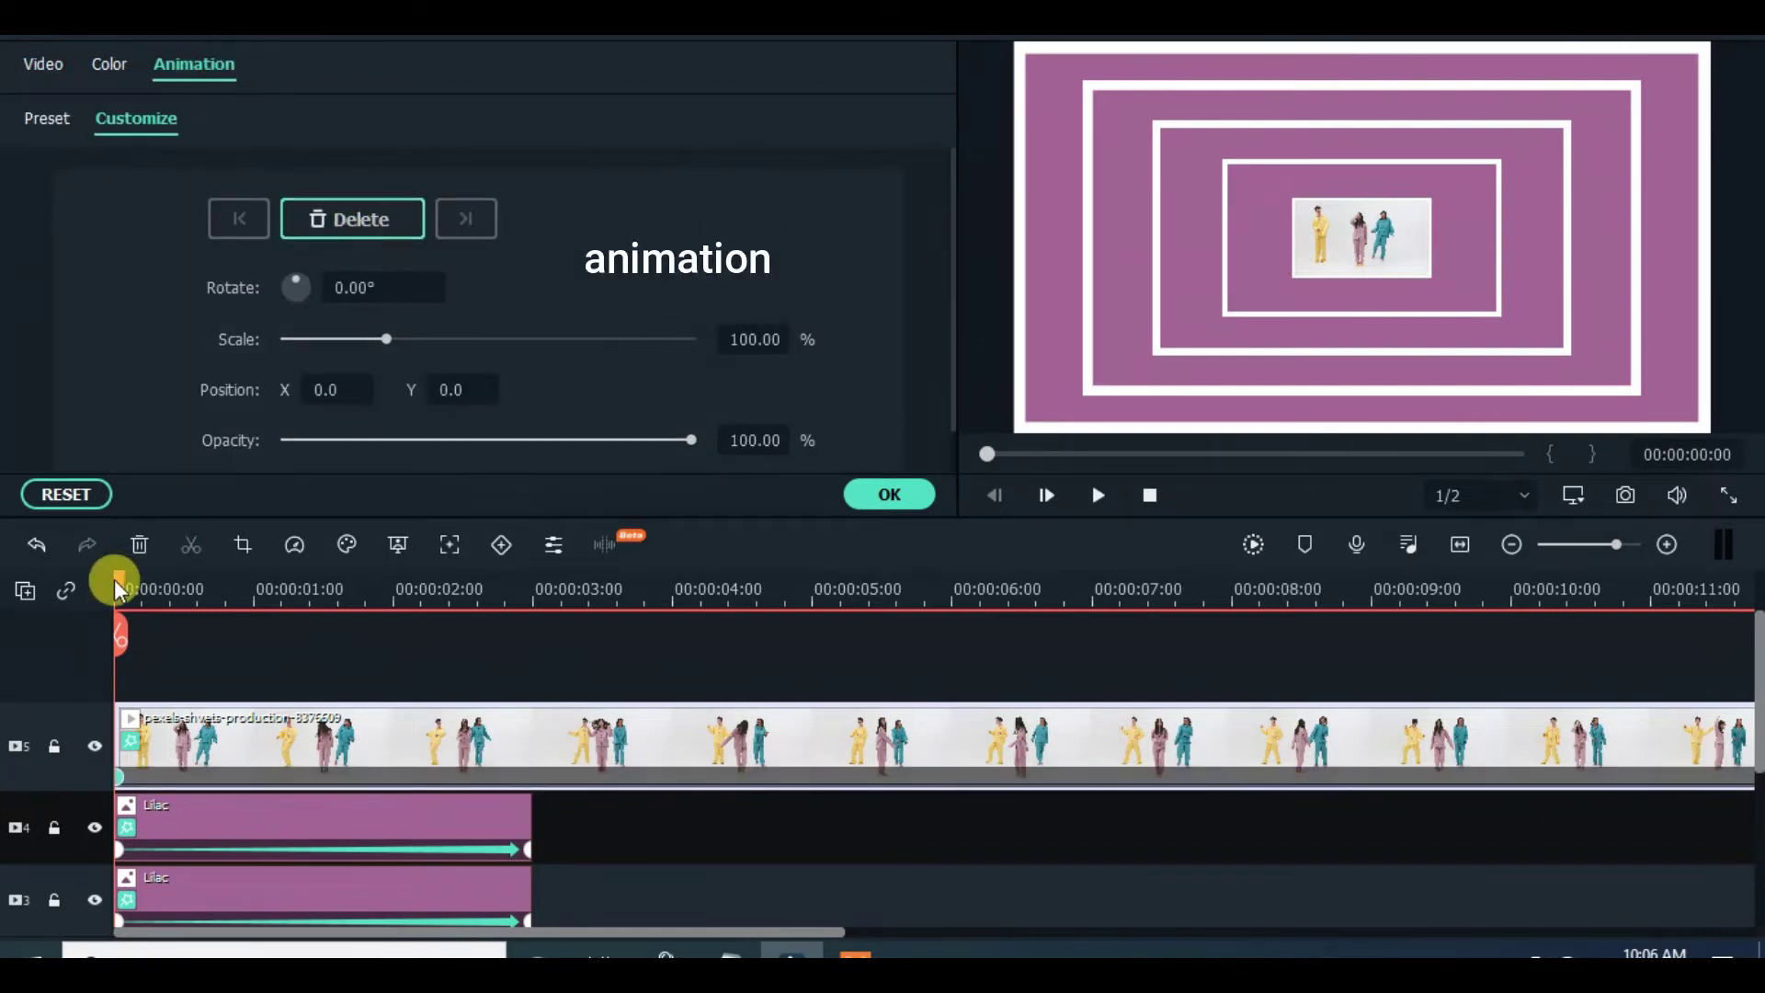
left_click_drag(125, 577, 535, 603)
left_click_drag(389, 339, 730, 340)
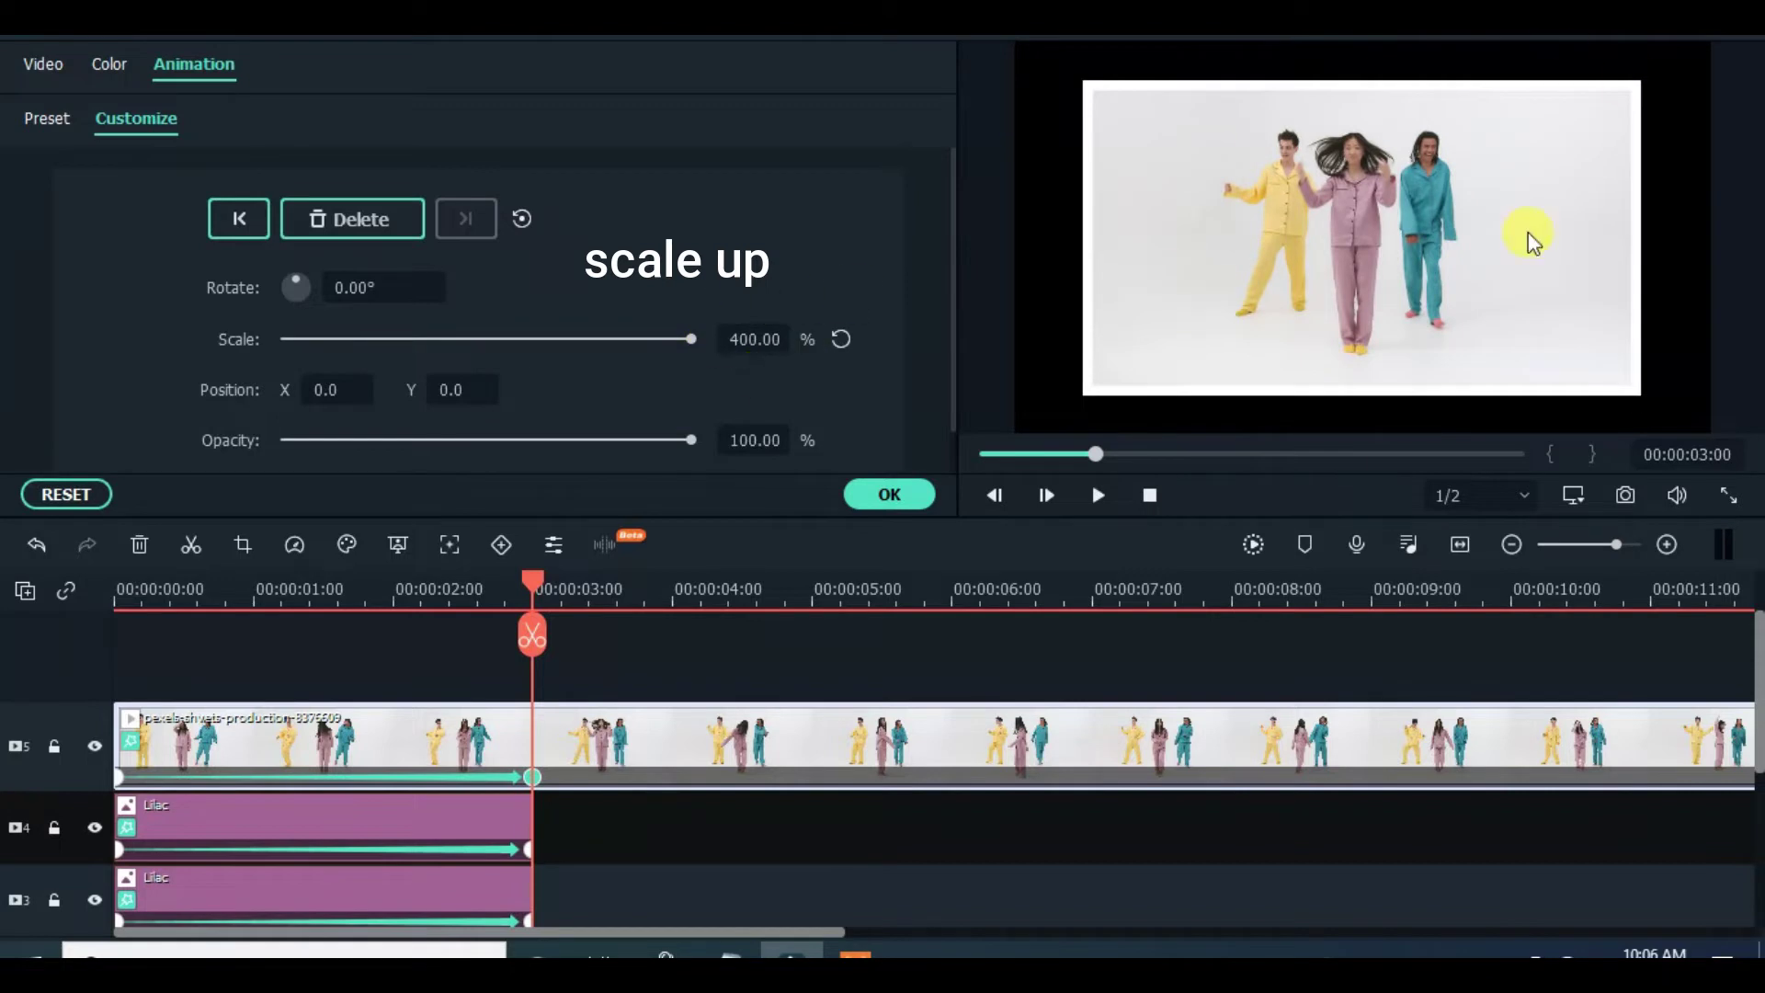
Step: Increase the pexels-shvets-production clip's Transform scale to about 26.75% so it fills the frame at 00:00:03:00
left_click(46, 66)
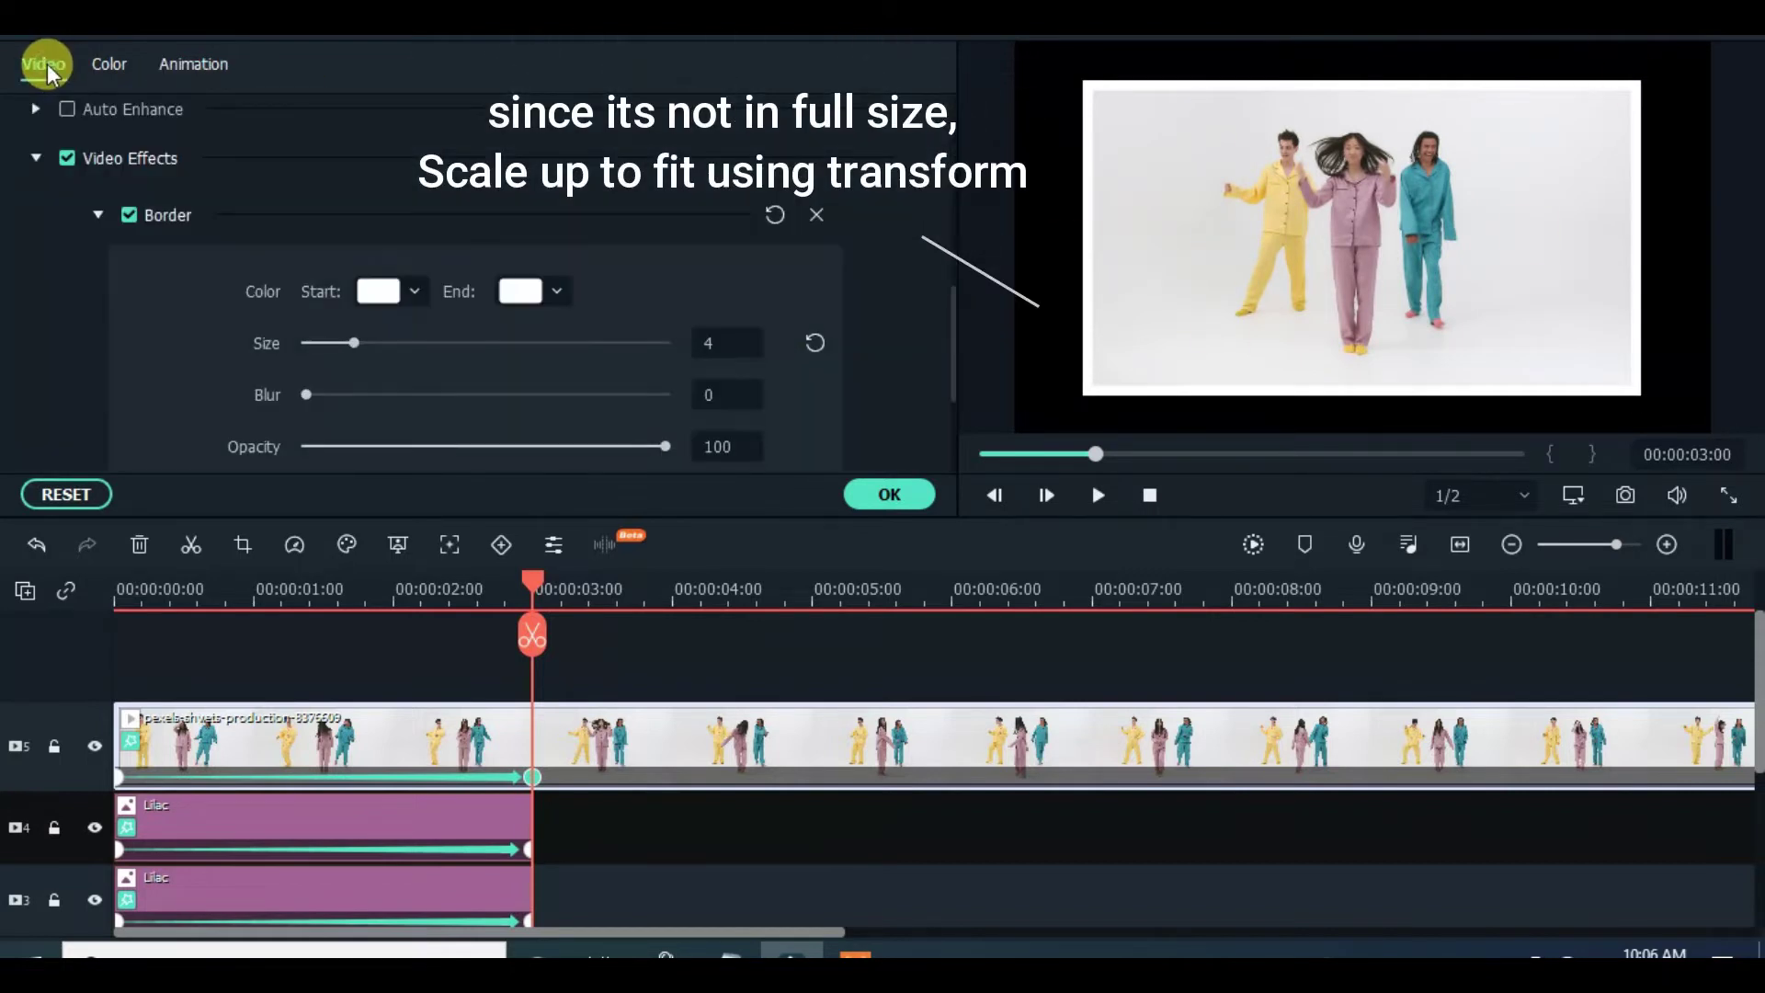
scroll(270, 190, "up", 10)
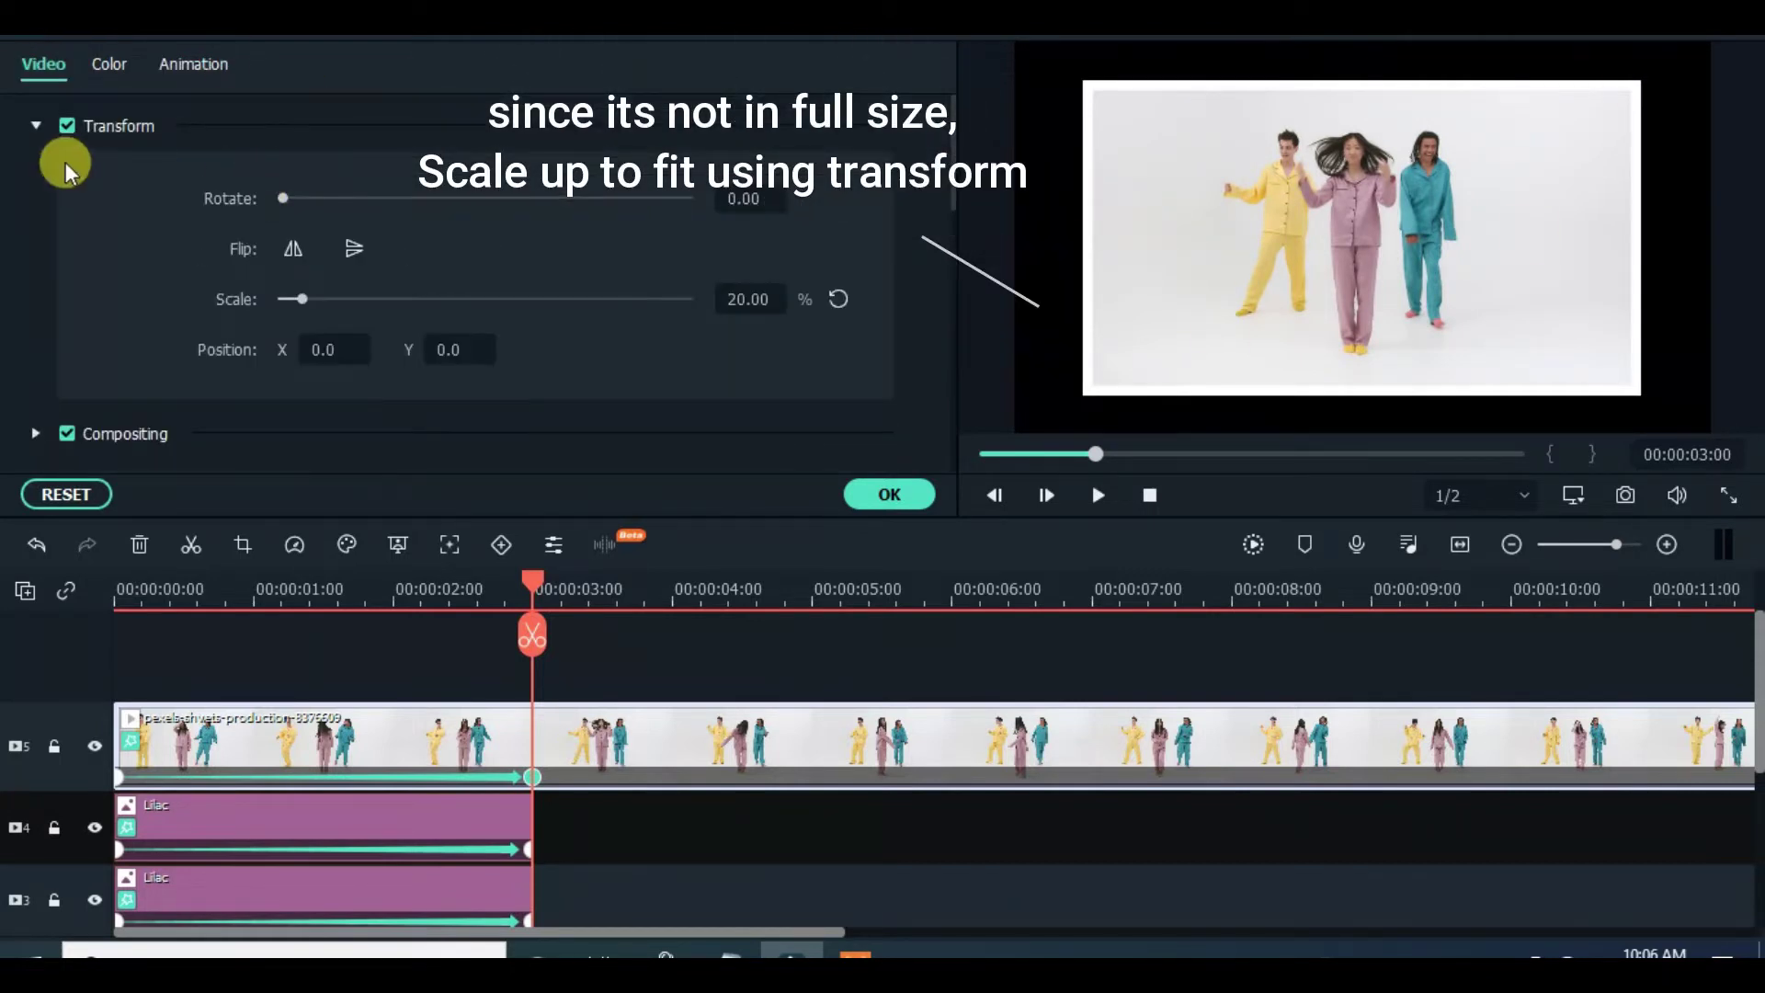
left_click_drag(306, 296, 309, 299)
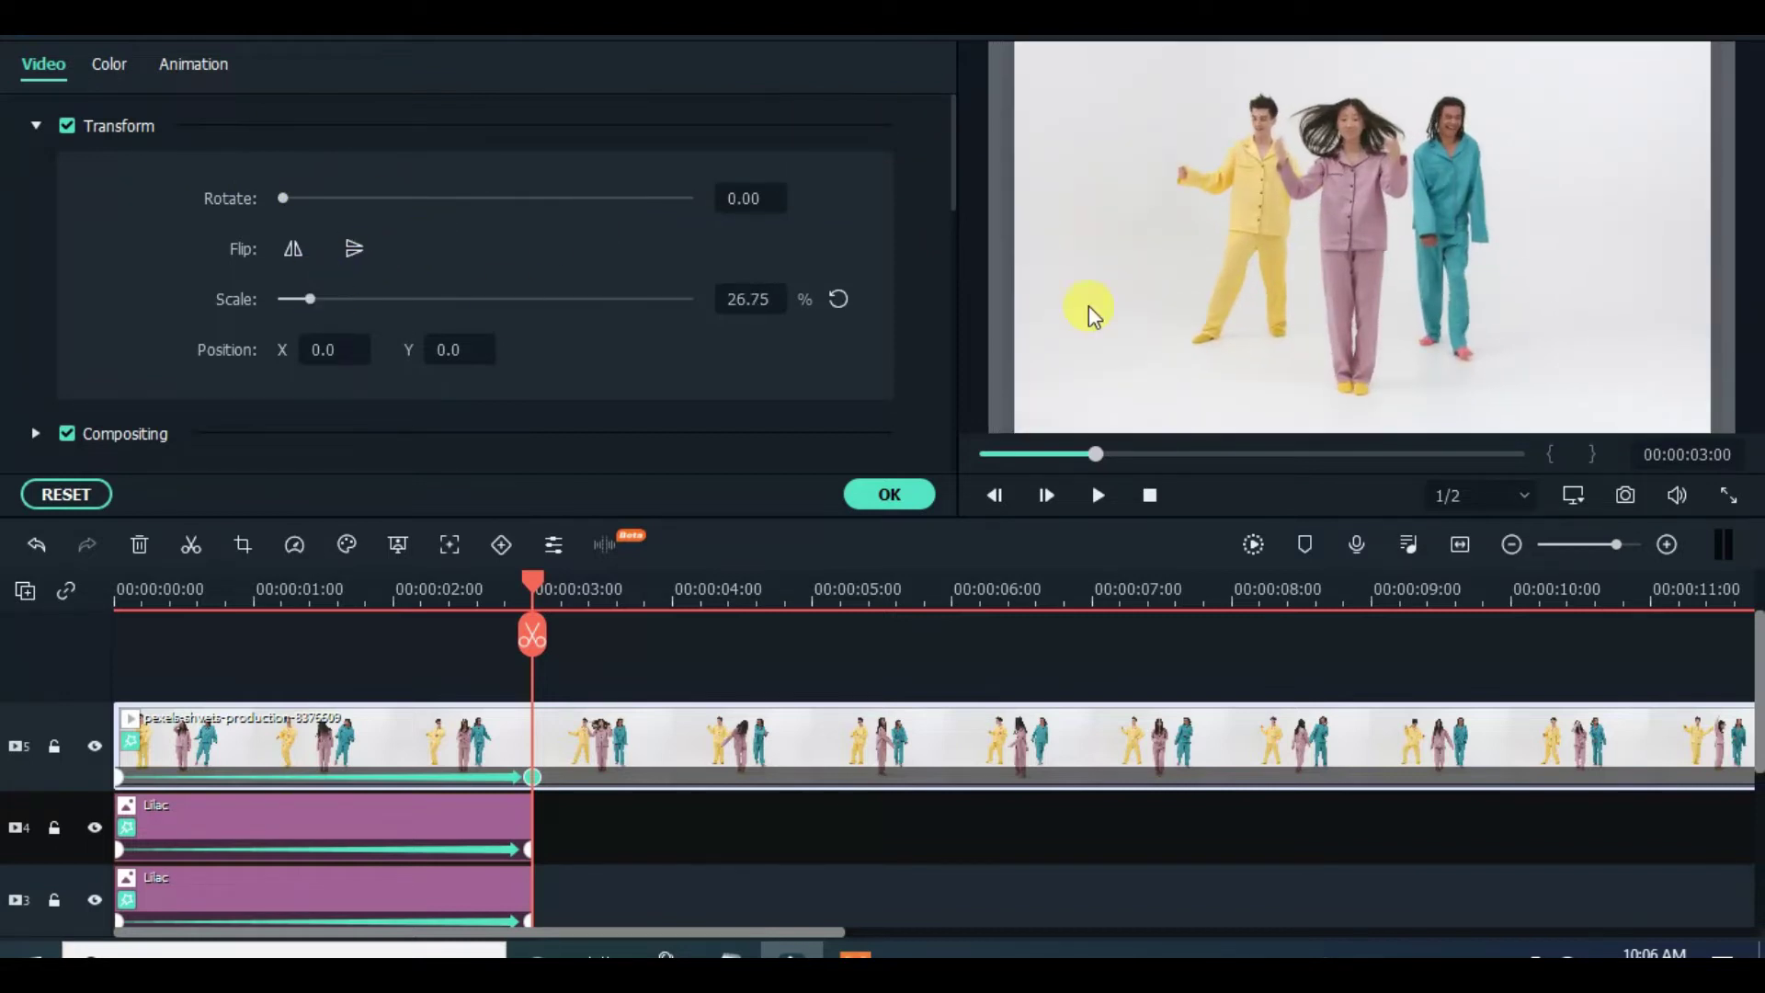
Step: Split the pexels-shvets-production clip at 00:00:09:05 and delete the part after the cut
left_click_drag(533, 583, 1399, 570)
left_click(929, 497)
left_click(191, 544)
left_click(1401, 702)
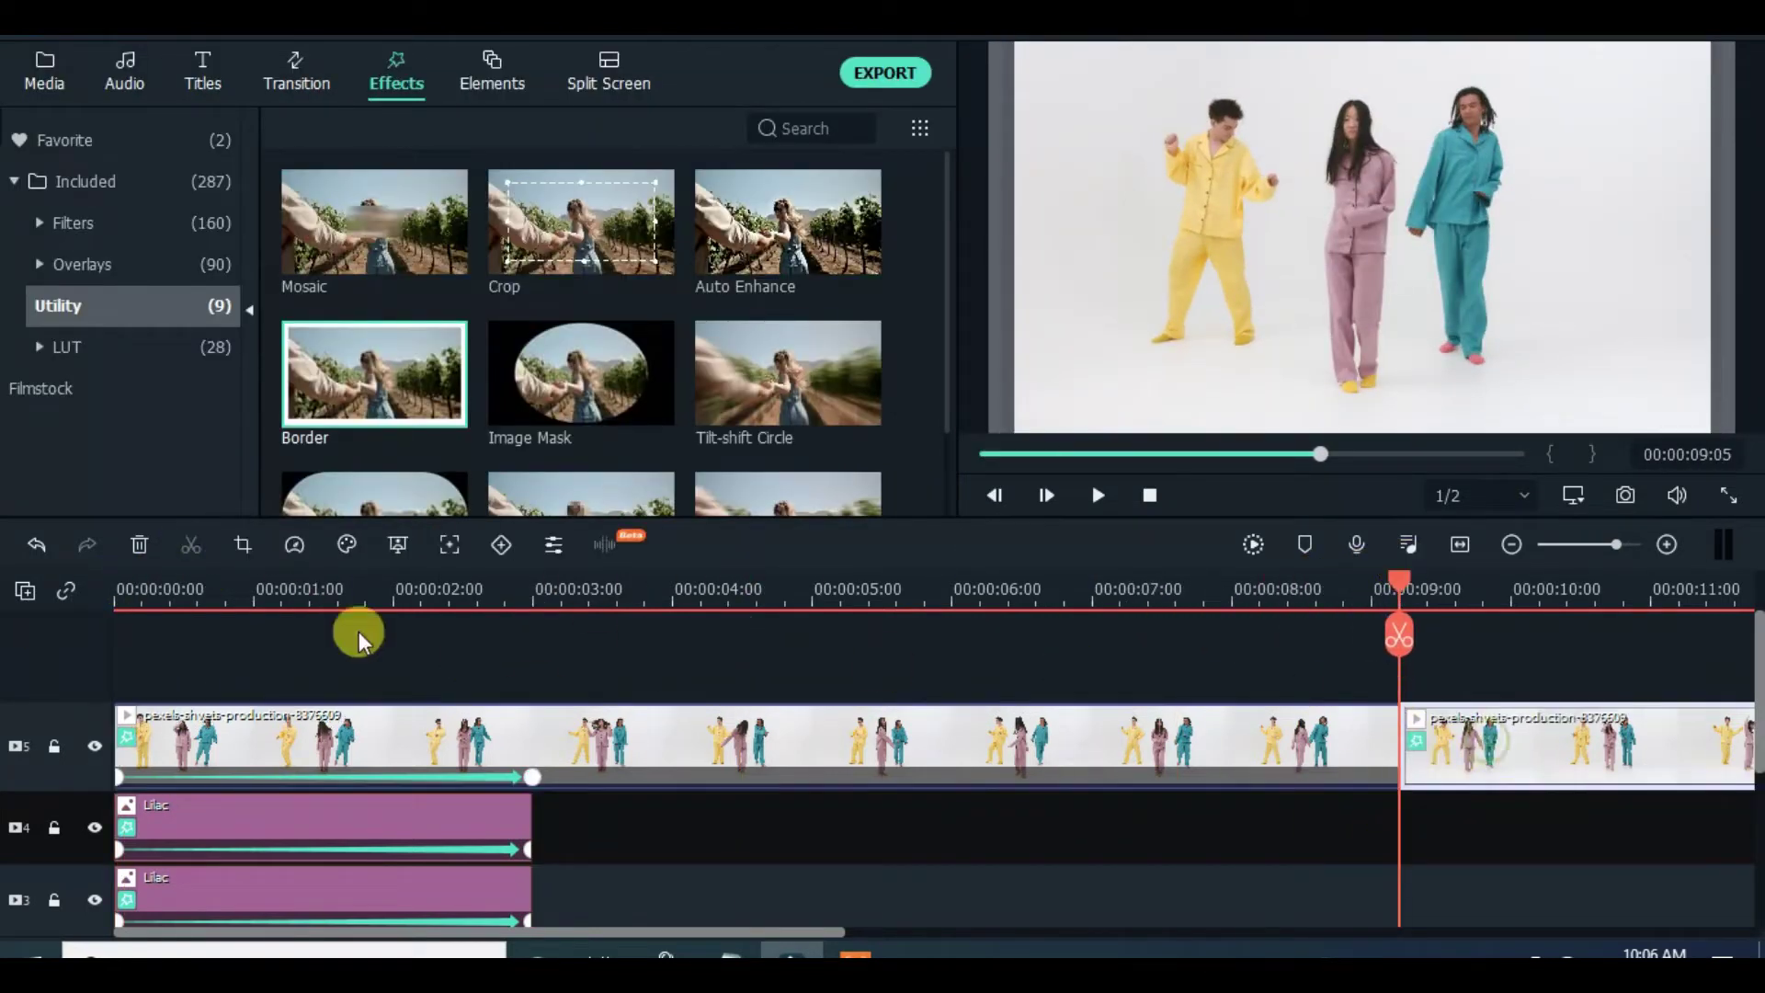
left_click(139, 545)
left_click(1462, 546)
left_click_drag(1752, 630, 1756, 671)
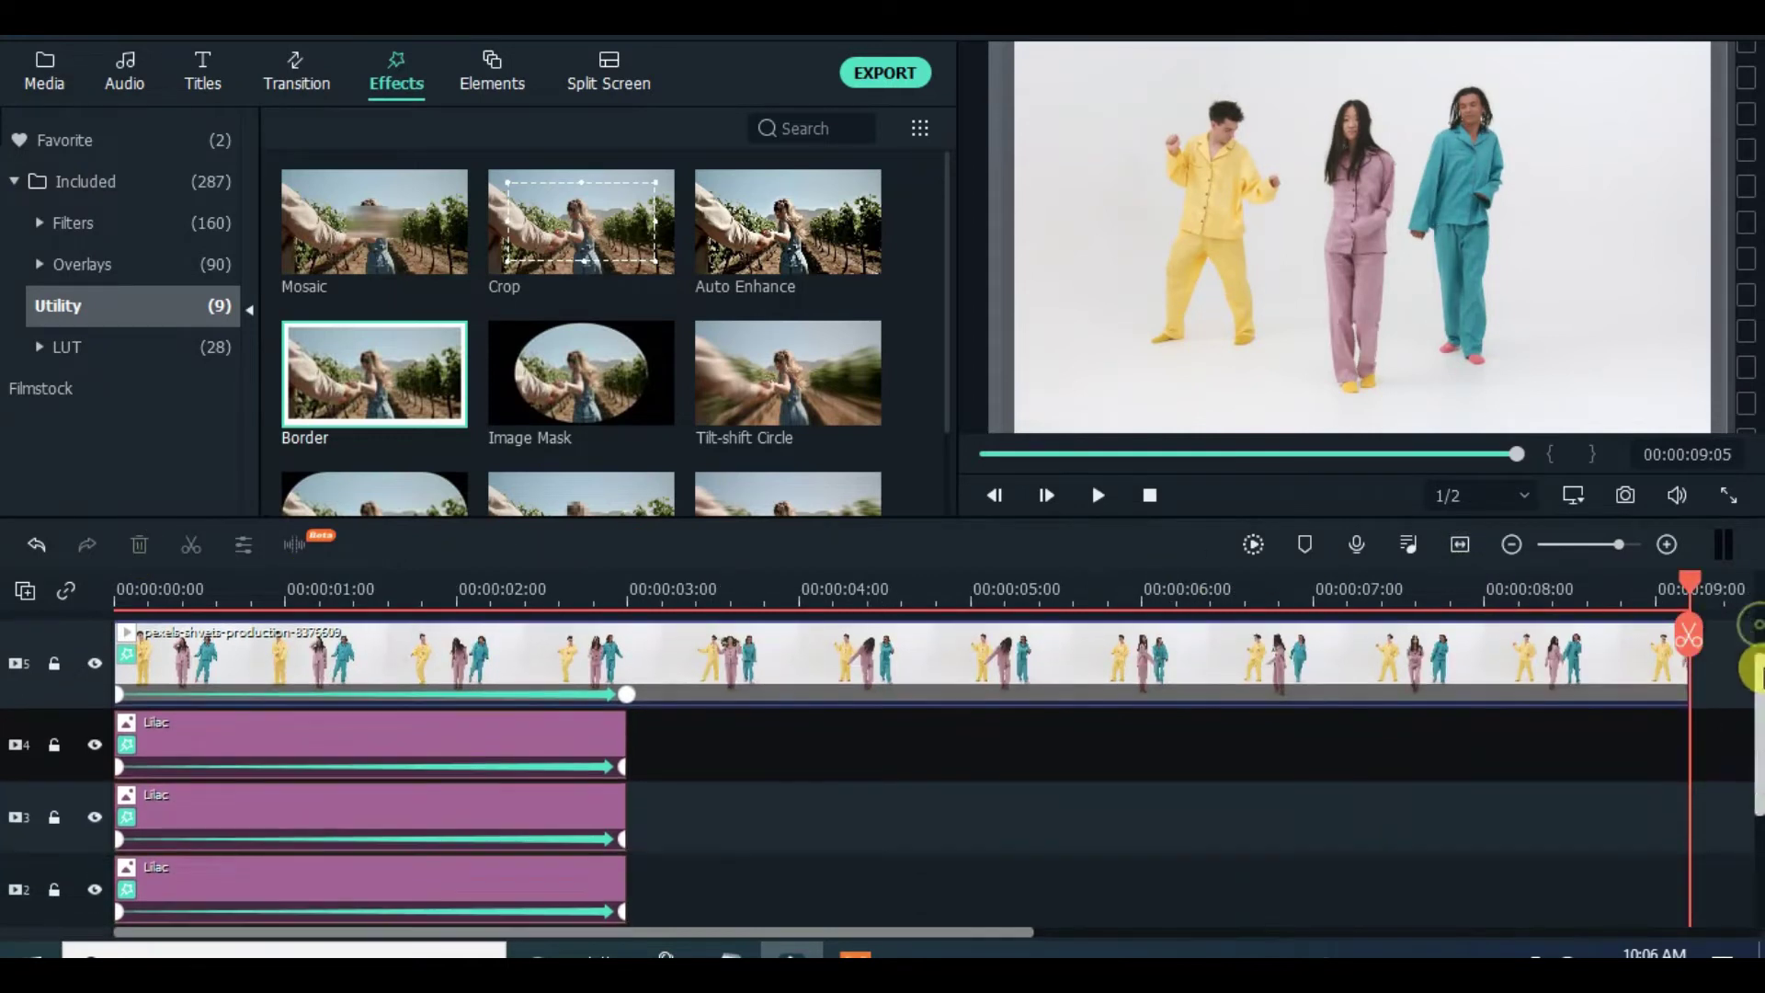
Step: Render the timeline preview and replay the zoom-in animation from the start
left_click(1254, 548)
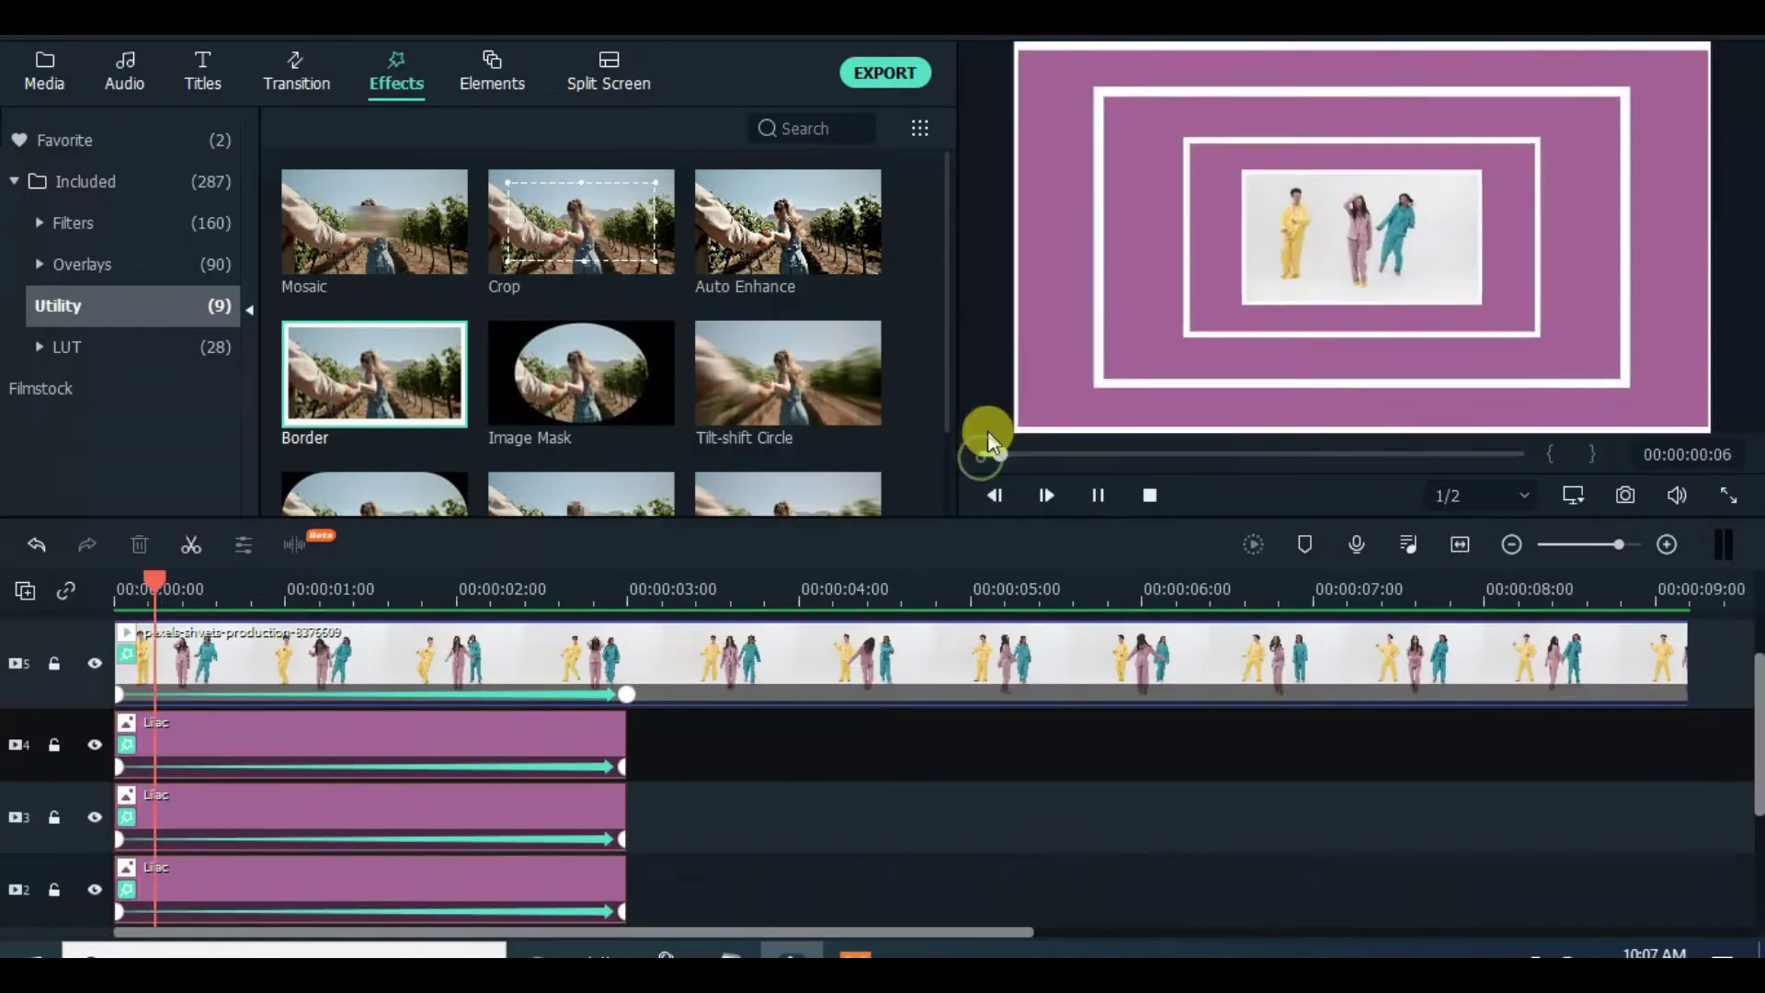
left_click(984, 456)
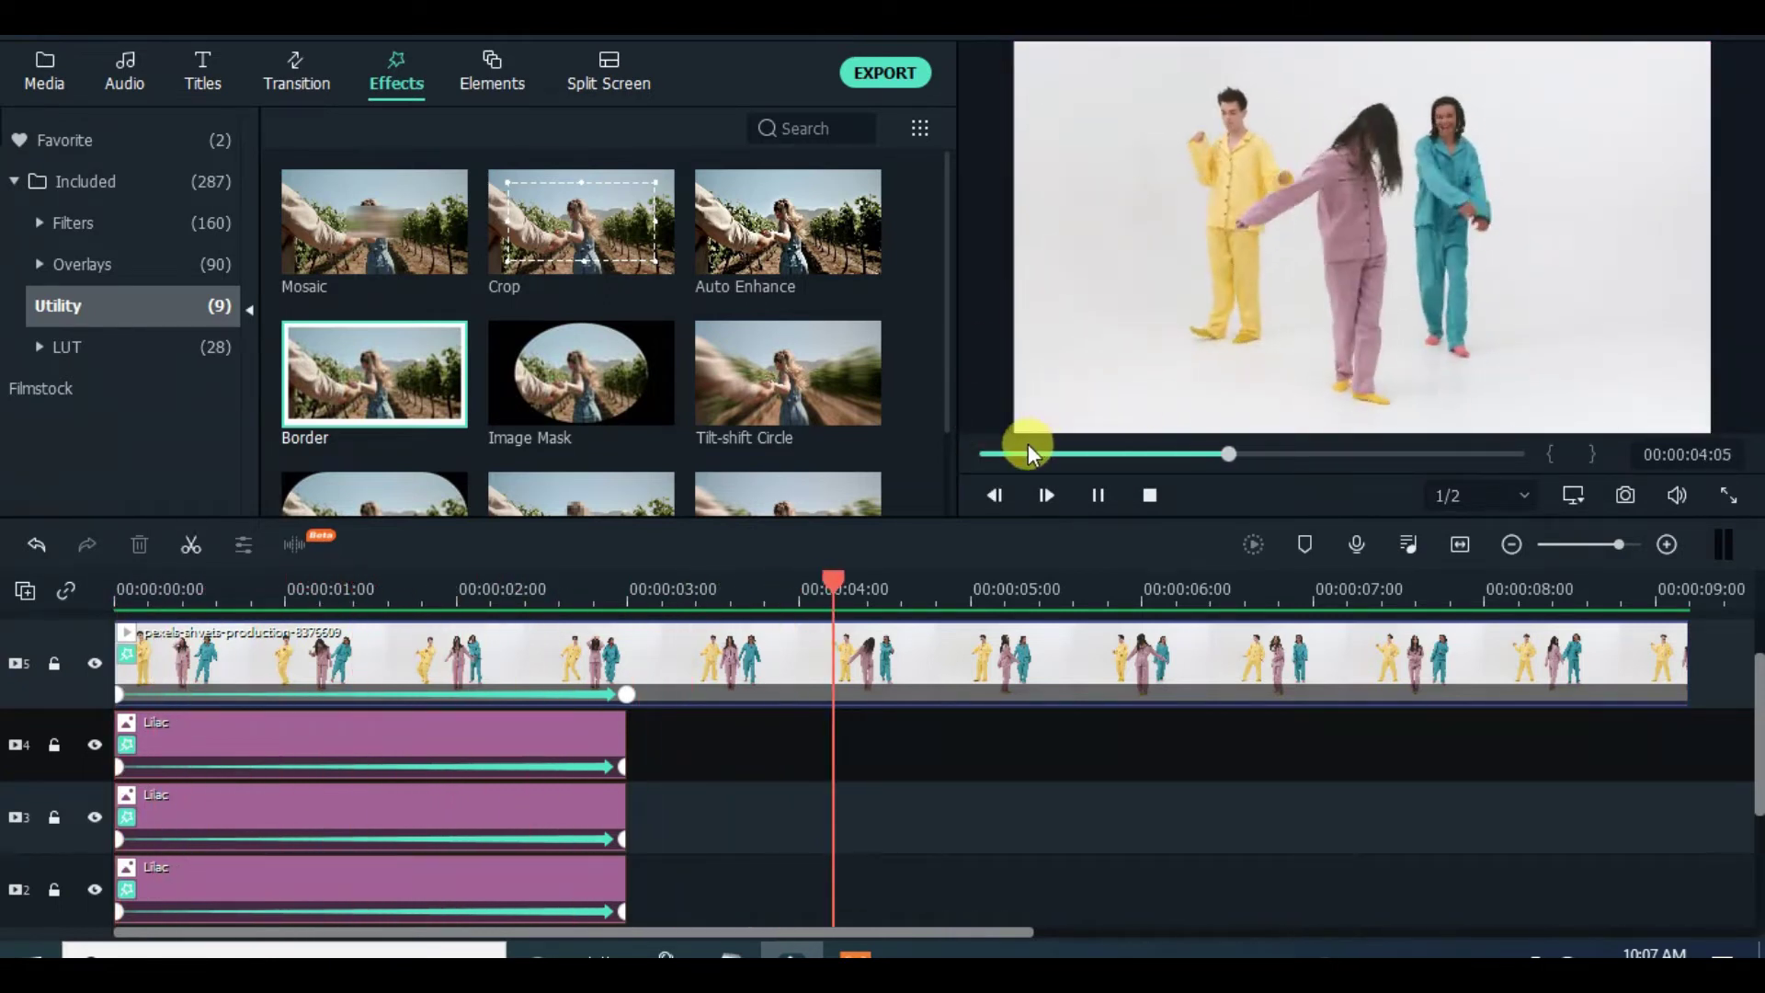
left_click(984, 455)
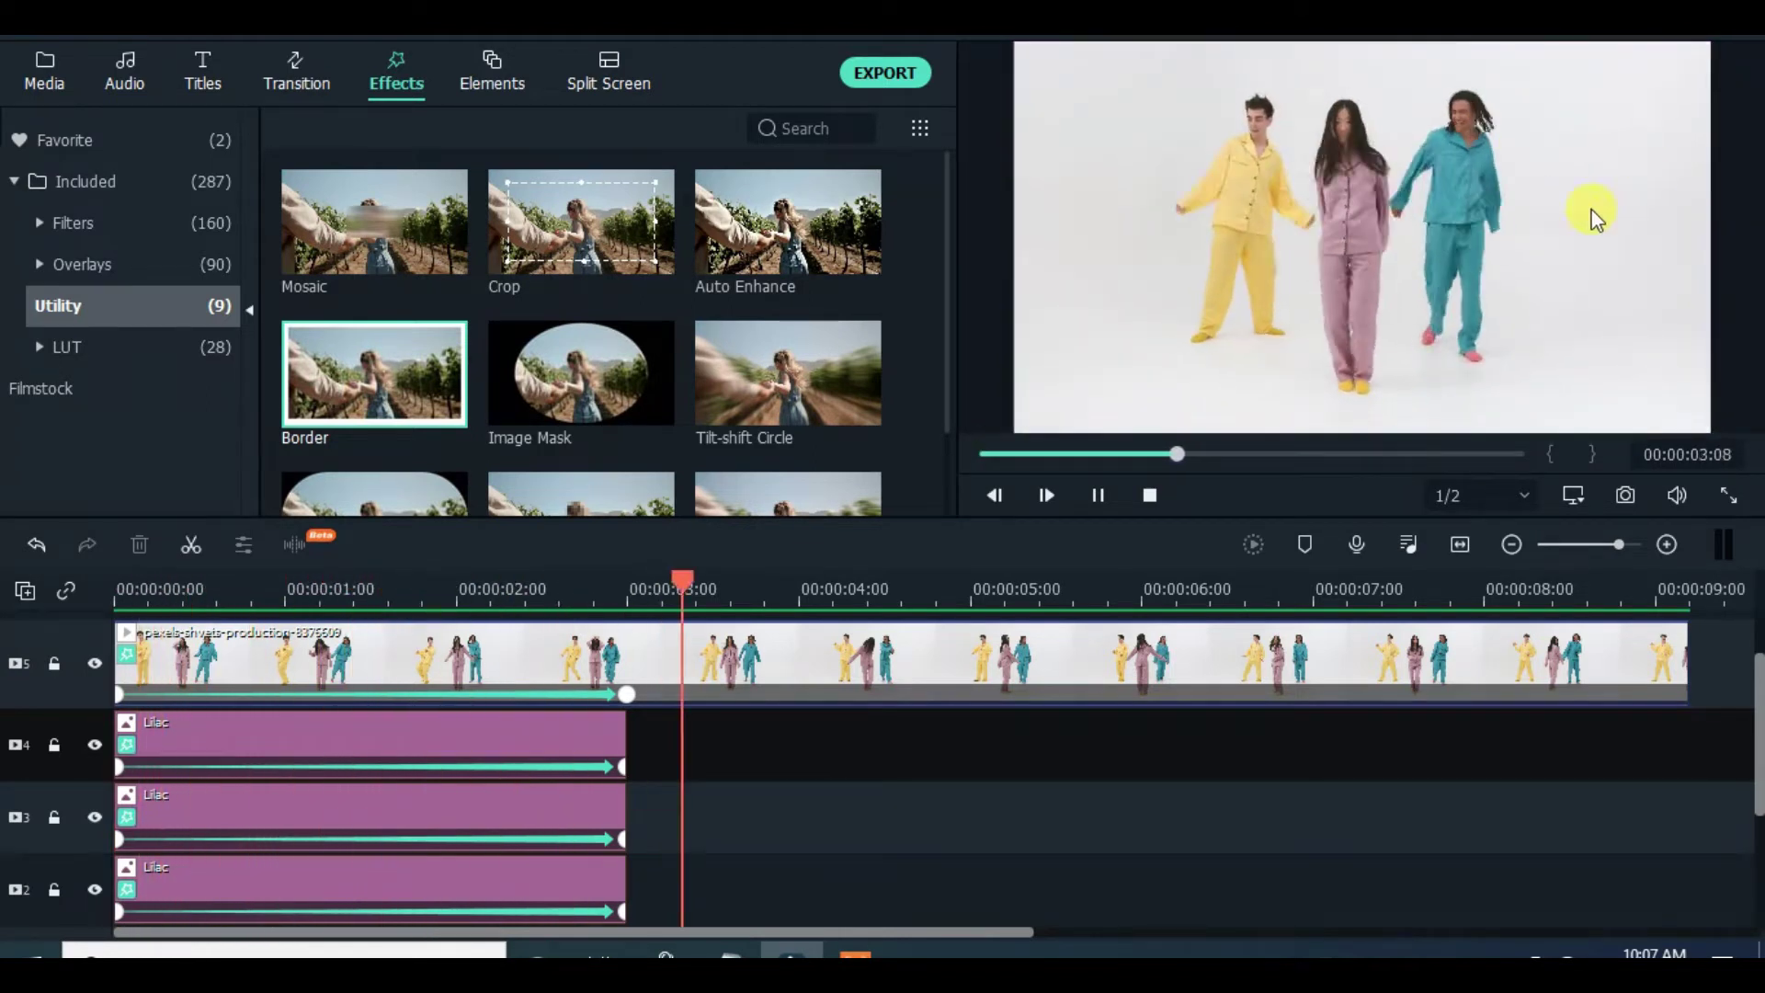
left_click(982, 456)
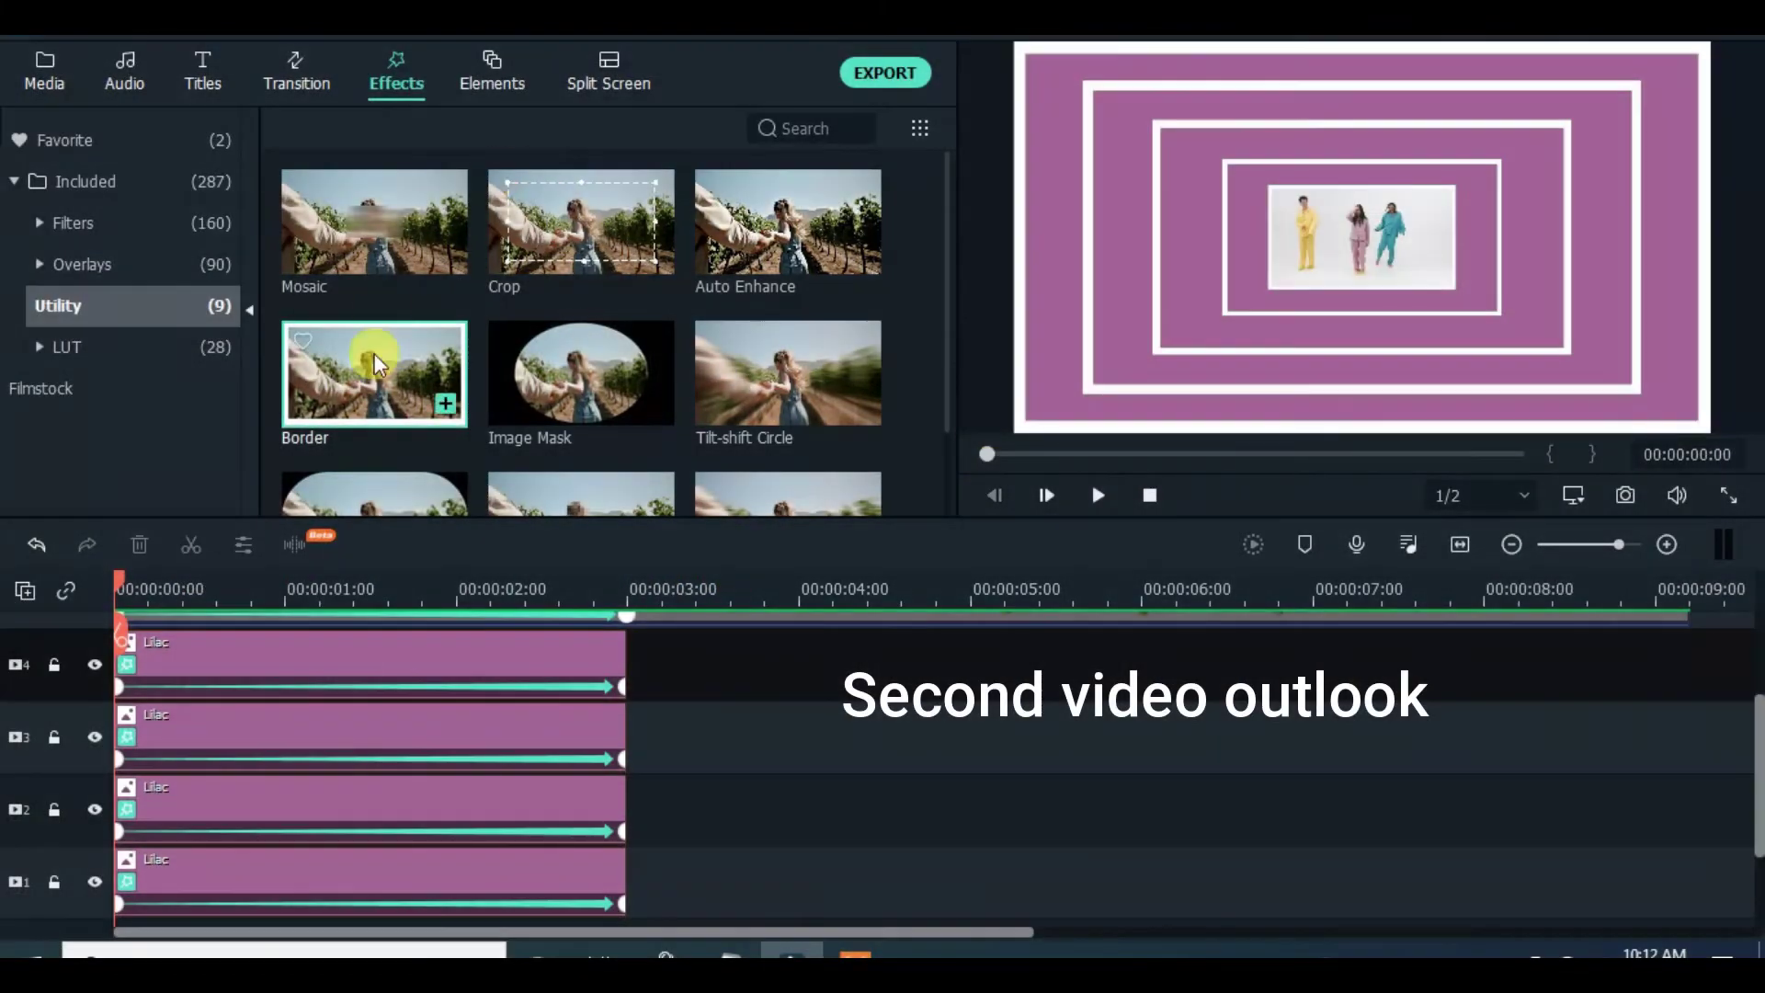
Step: Stagger the Lilac clips on tracks 2, 3 and 4 so they start at 00:00:00:05, 00:00:00:10 and 00:00:00:15
left_click_drag(124, 577, 154, 576)
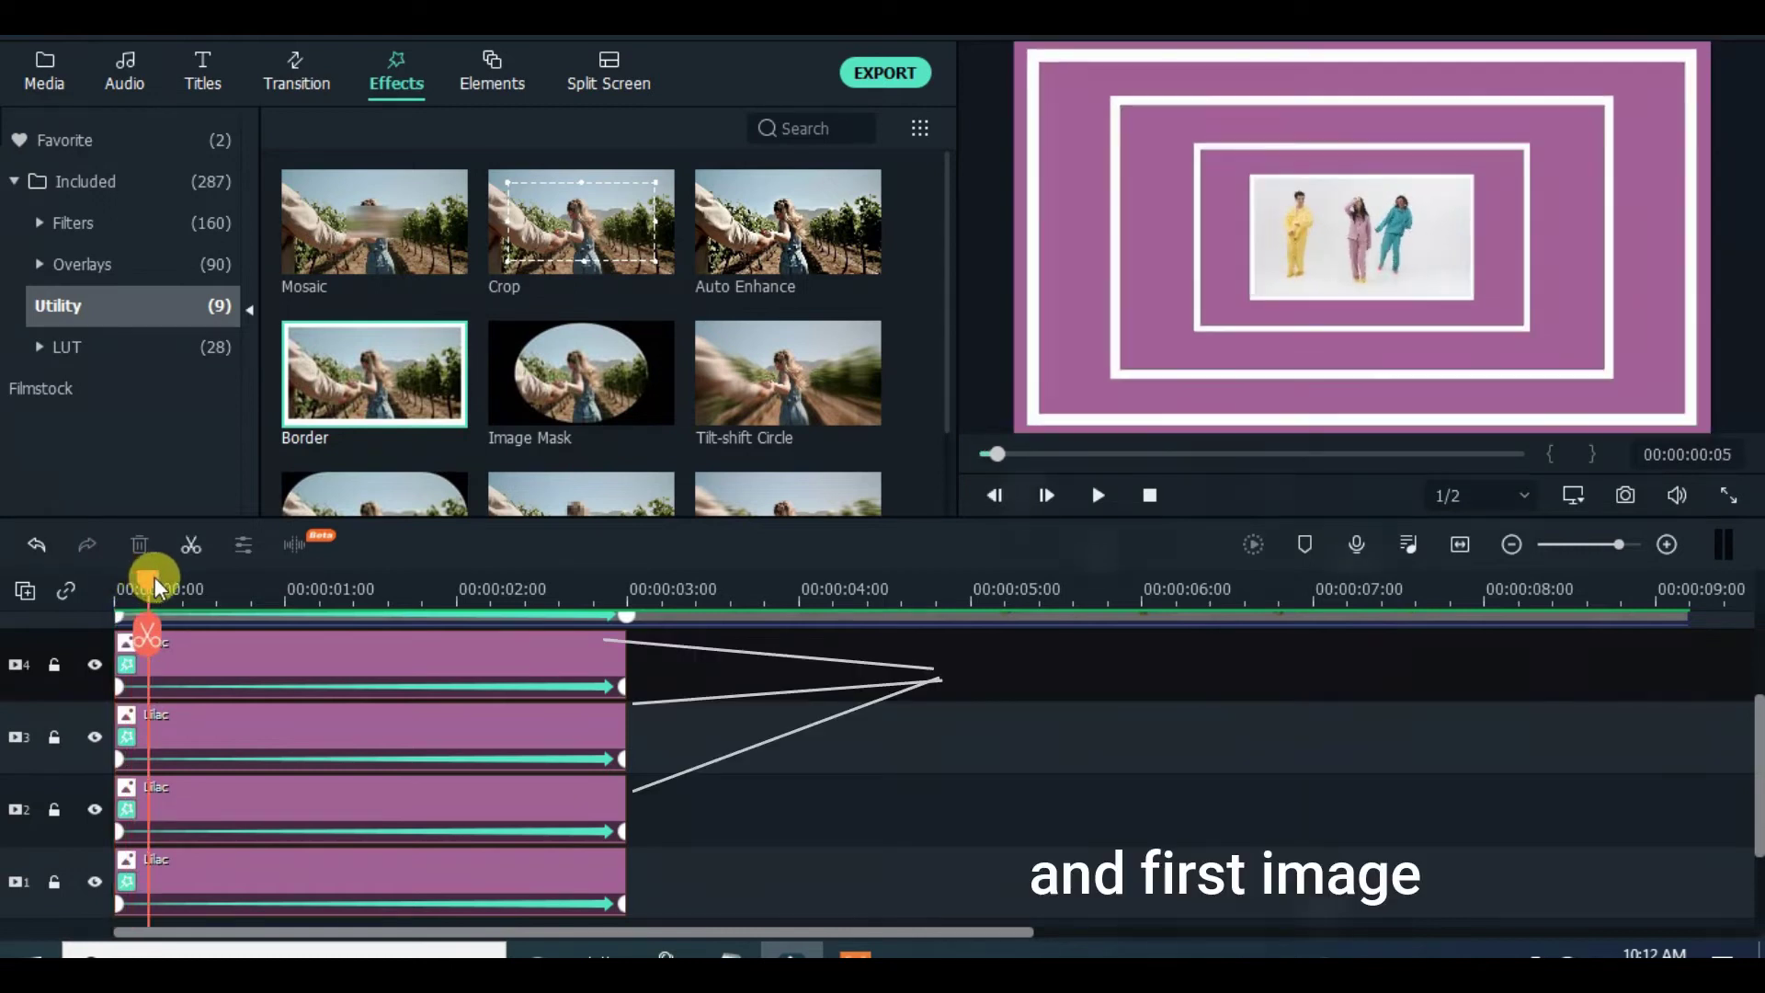
left_click_drag(171, 798, 212, 796)
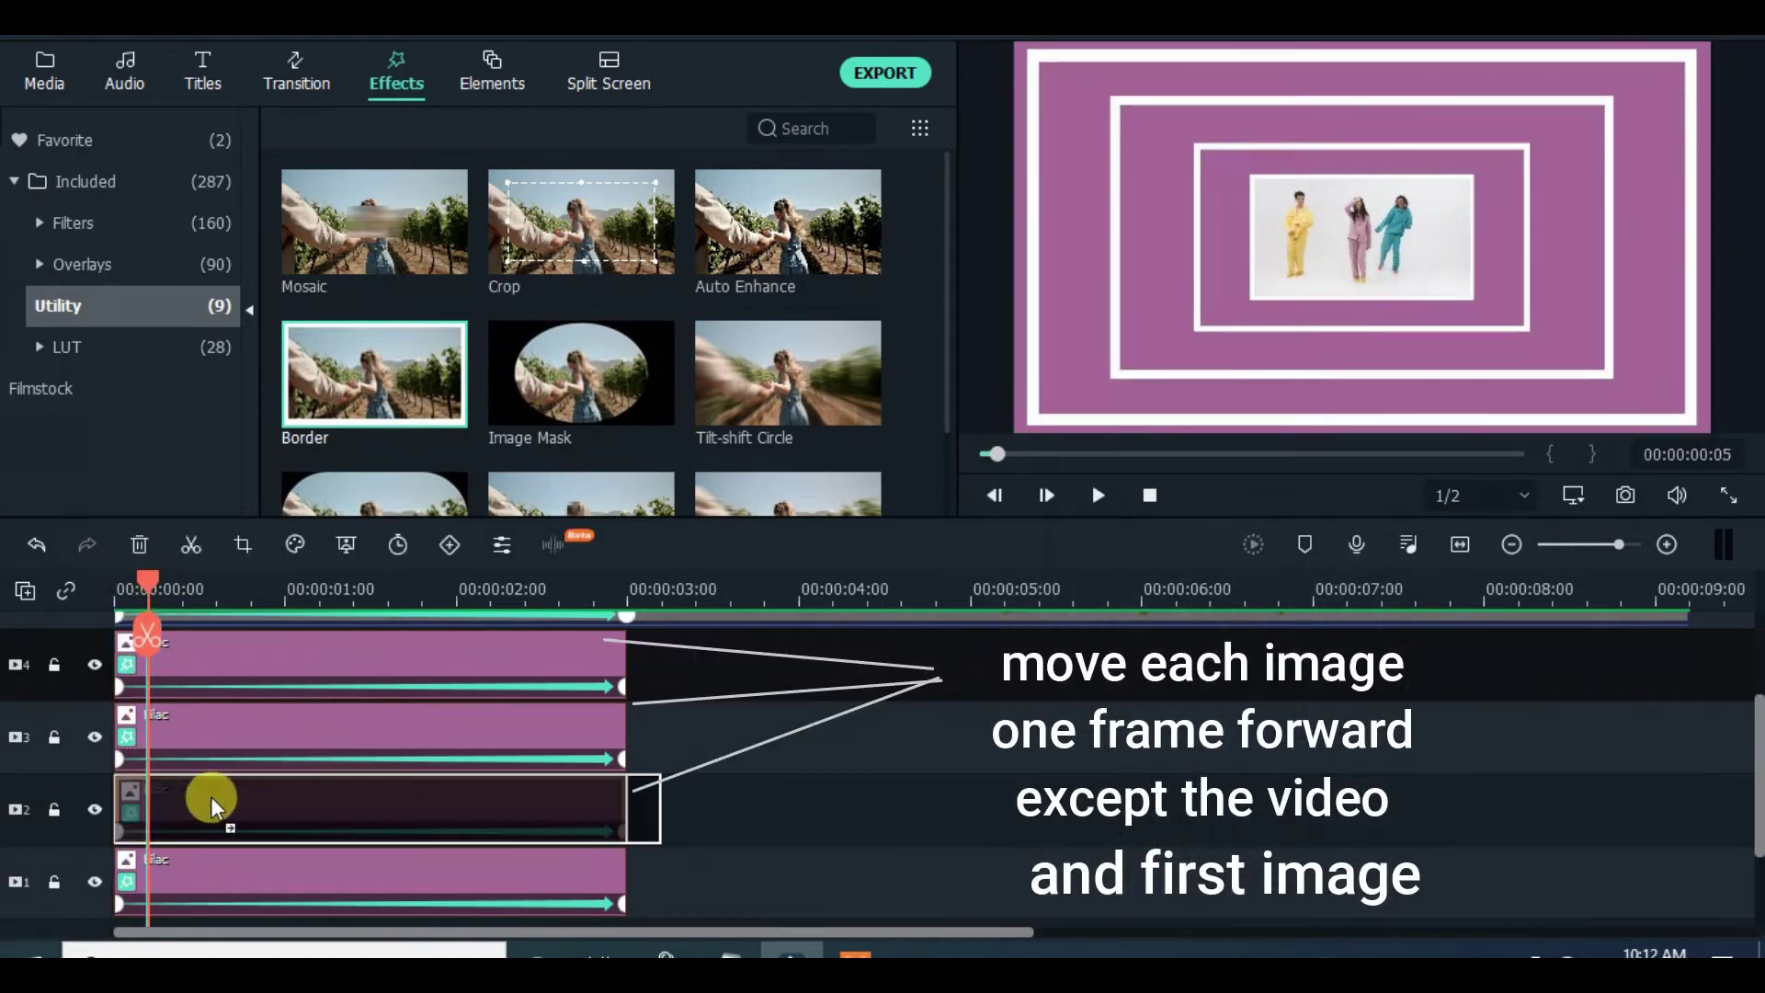
left_click_drag(168, 576, 186, 581)
left_click_drag(213, 703, 261, 717)
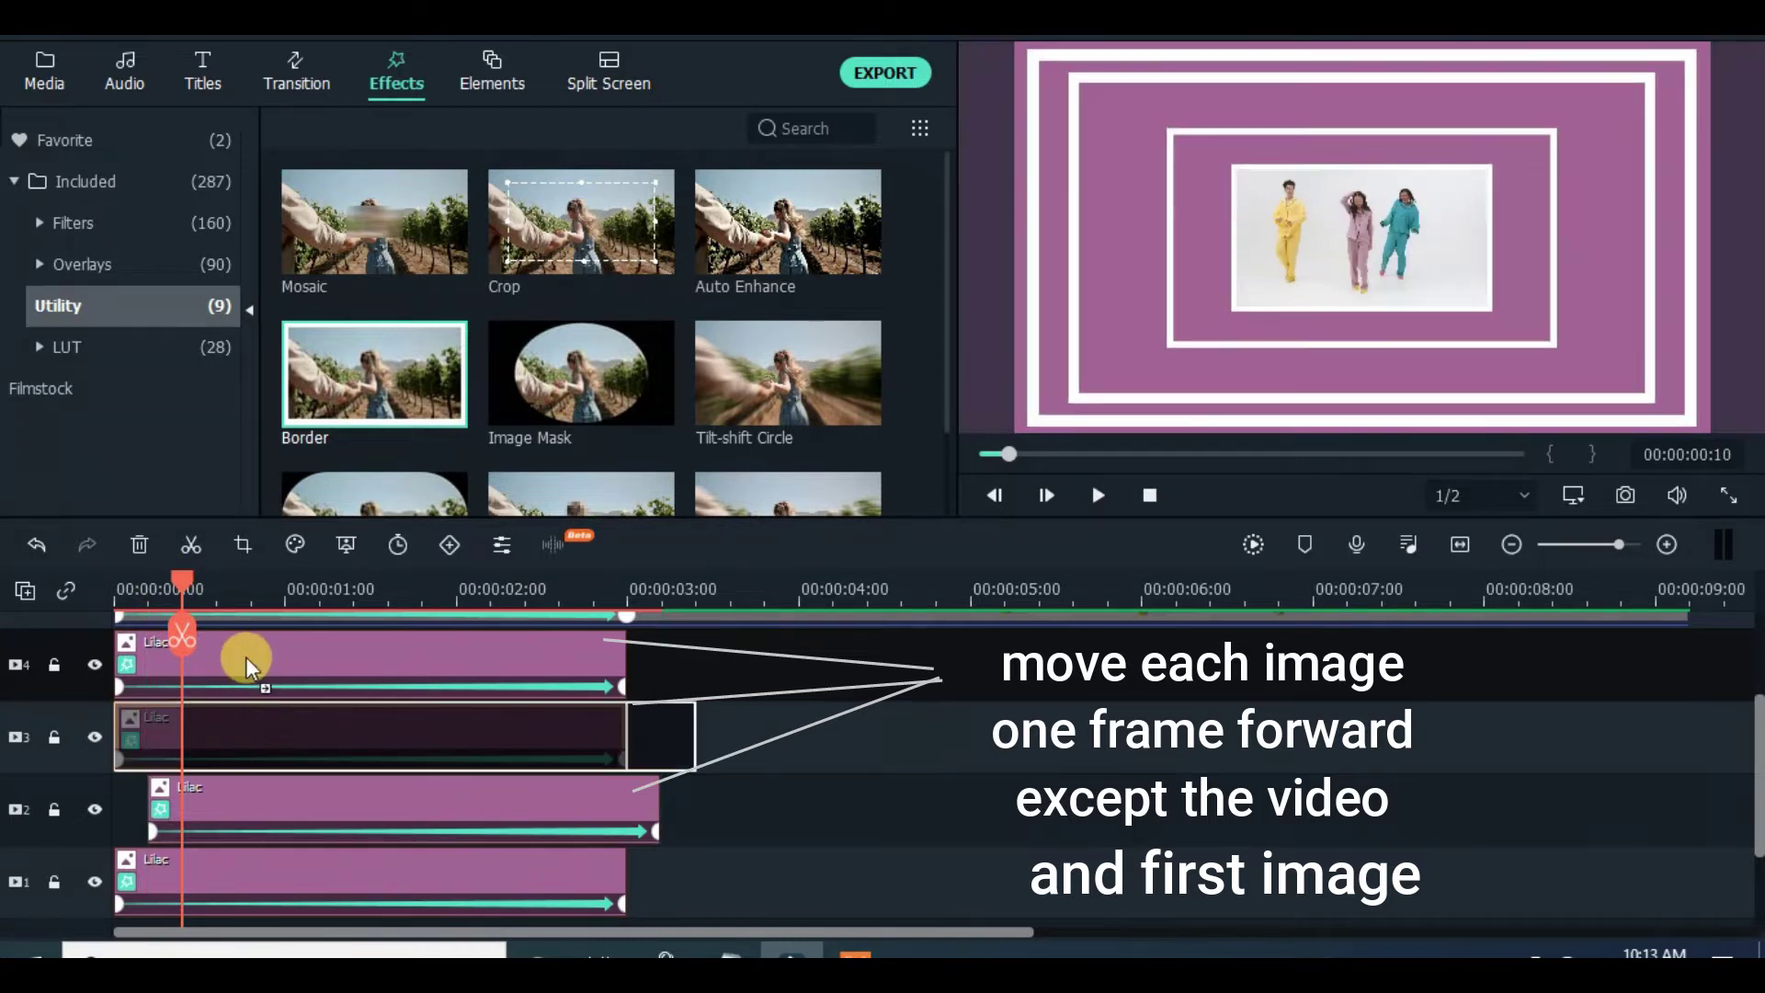
left_click_drag(186, 579, 217, 579)
mouse_move(267, 651)
left_mouse_down()
mouse_move(372, 653)
mouse_move(276, 681)
left_mouse_up()
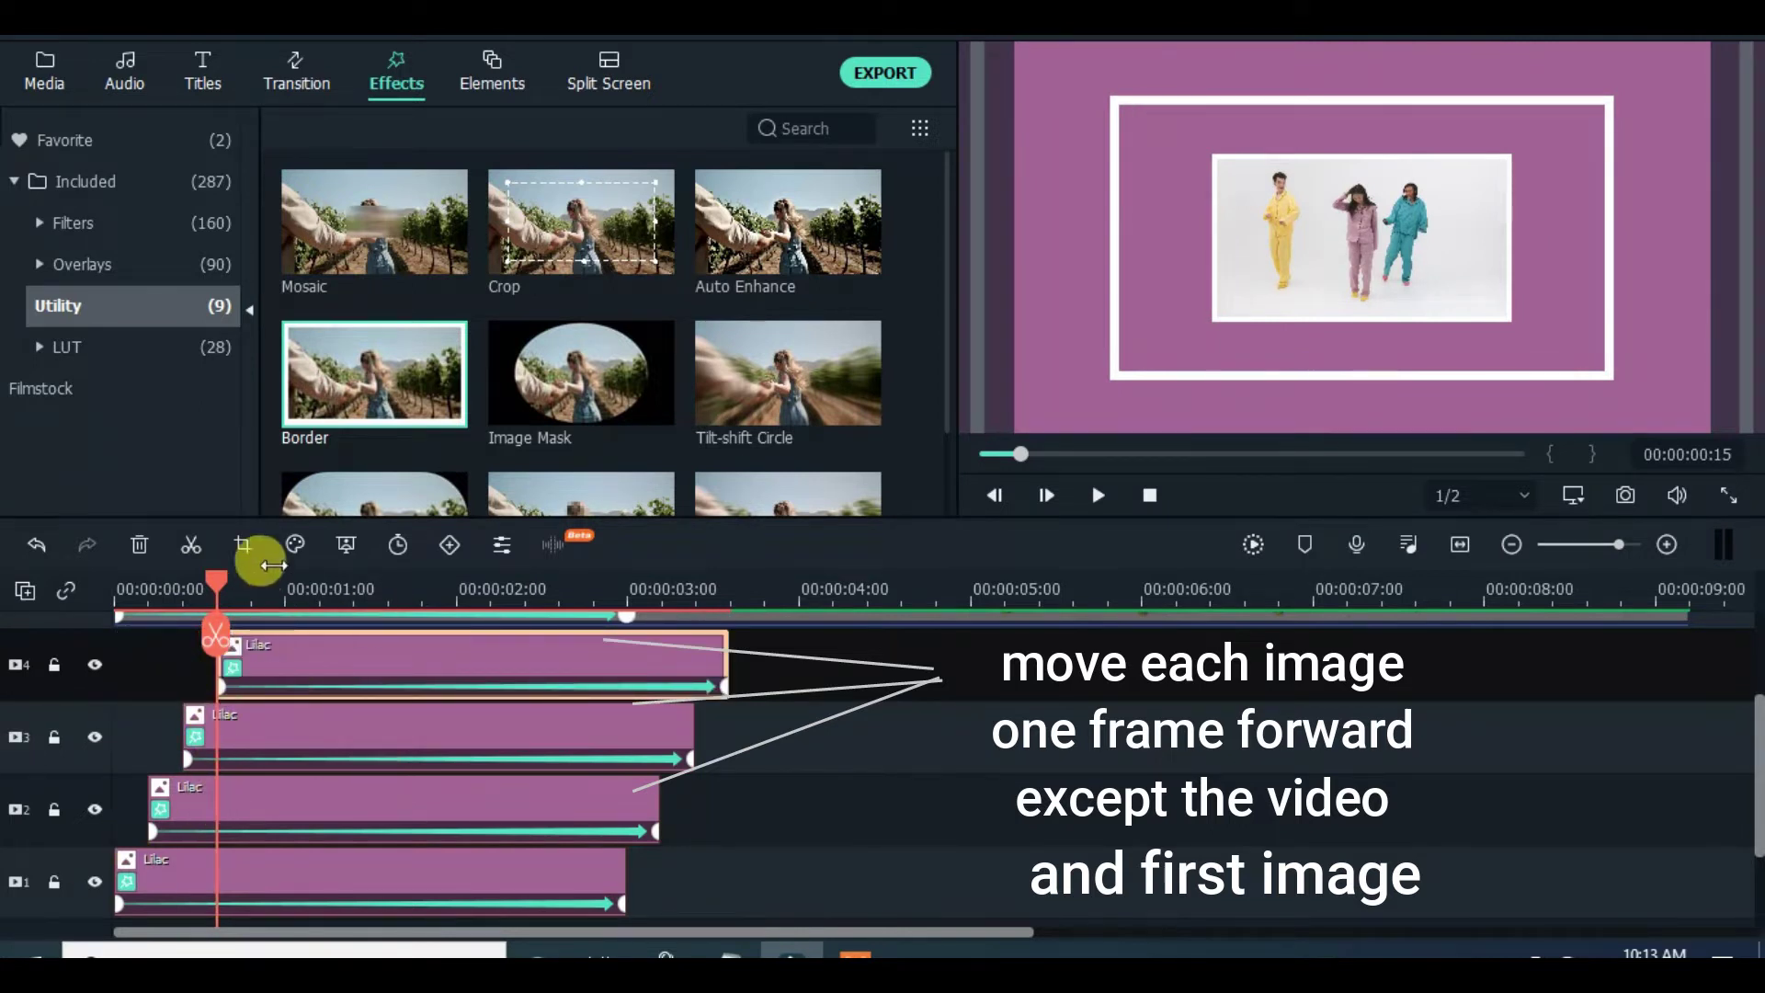
Step: Move the pexels-shvets-production clip's start keyframe to 00:00:00:20 and its end keyframe to the end of the track 4 Lilac clip
left_click_drag(223, 572, 277, 599)
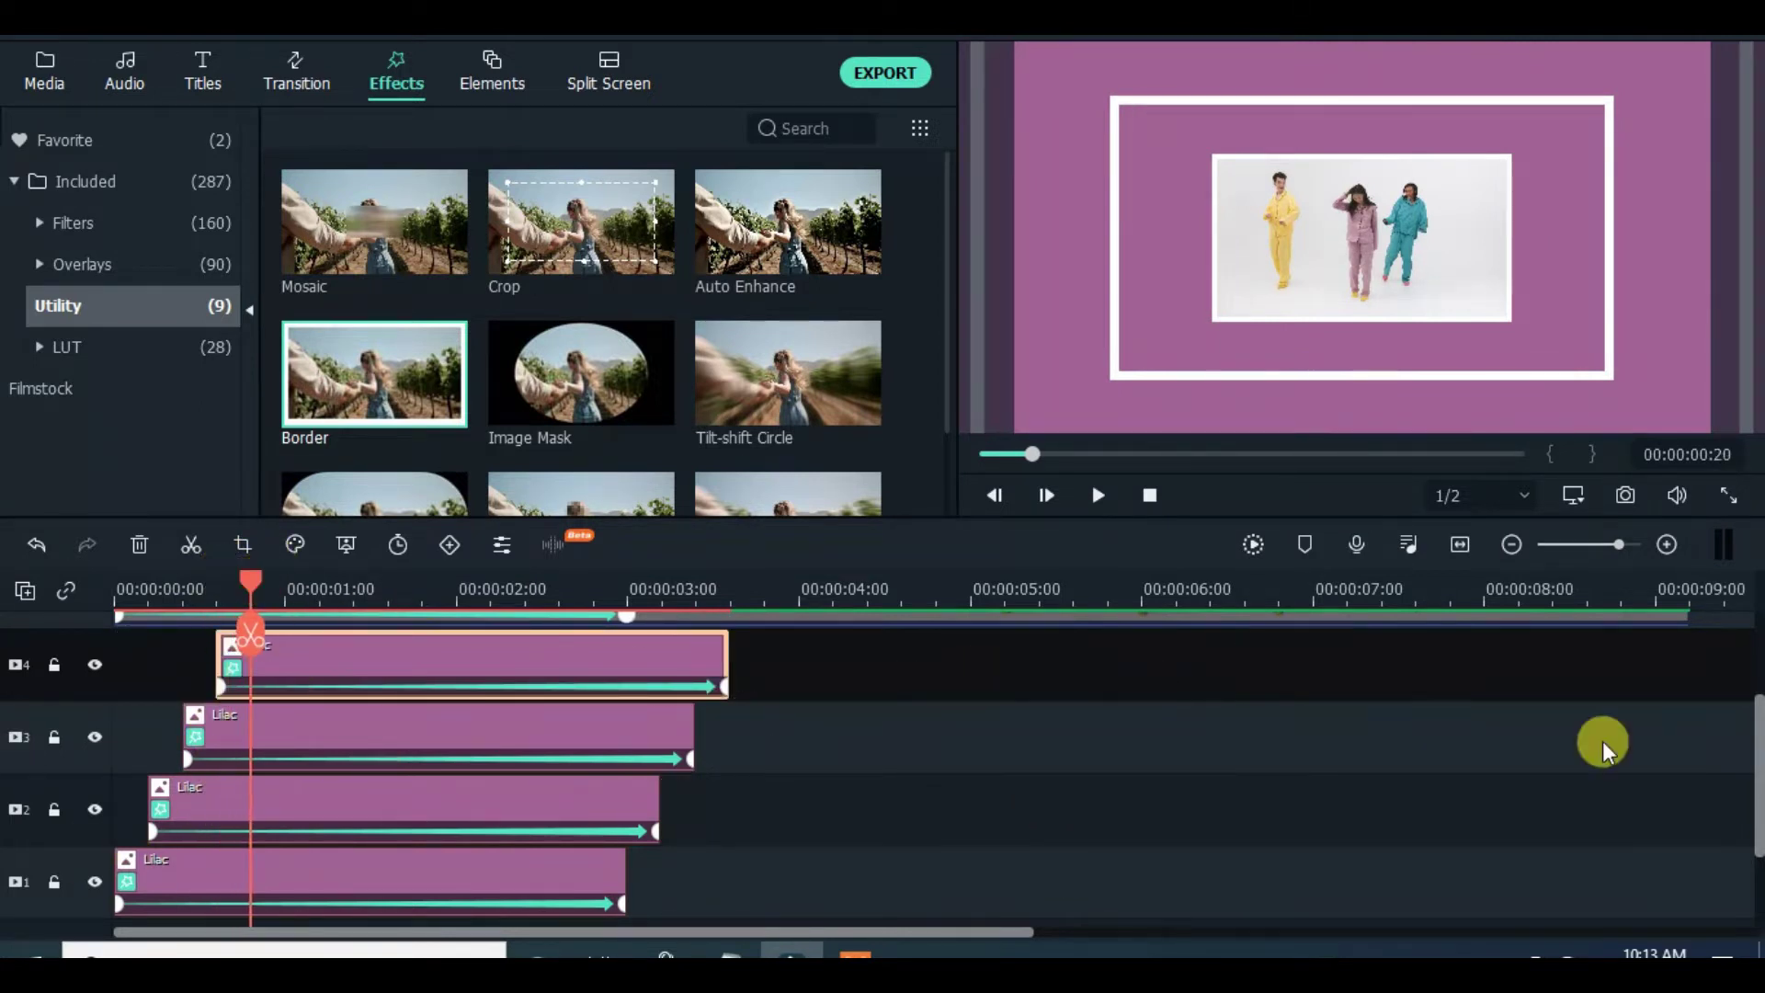
left_click_drag(1756, 764, 1736, 693)
left_click_drag(116, 747, 241, 738)
left_click_drag(119, 586, 261, 621)
left_click_drag(626, 747, 725, 733)
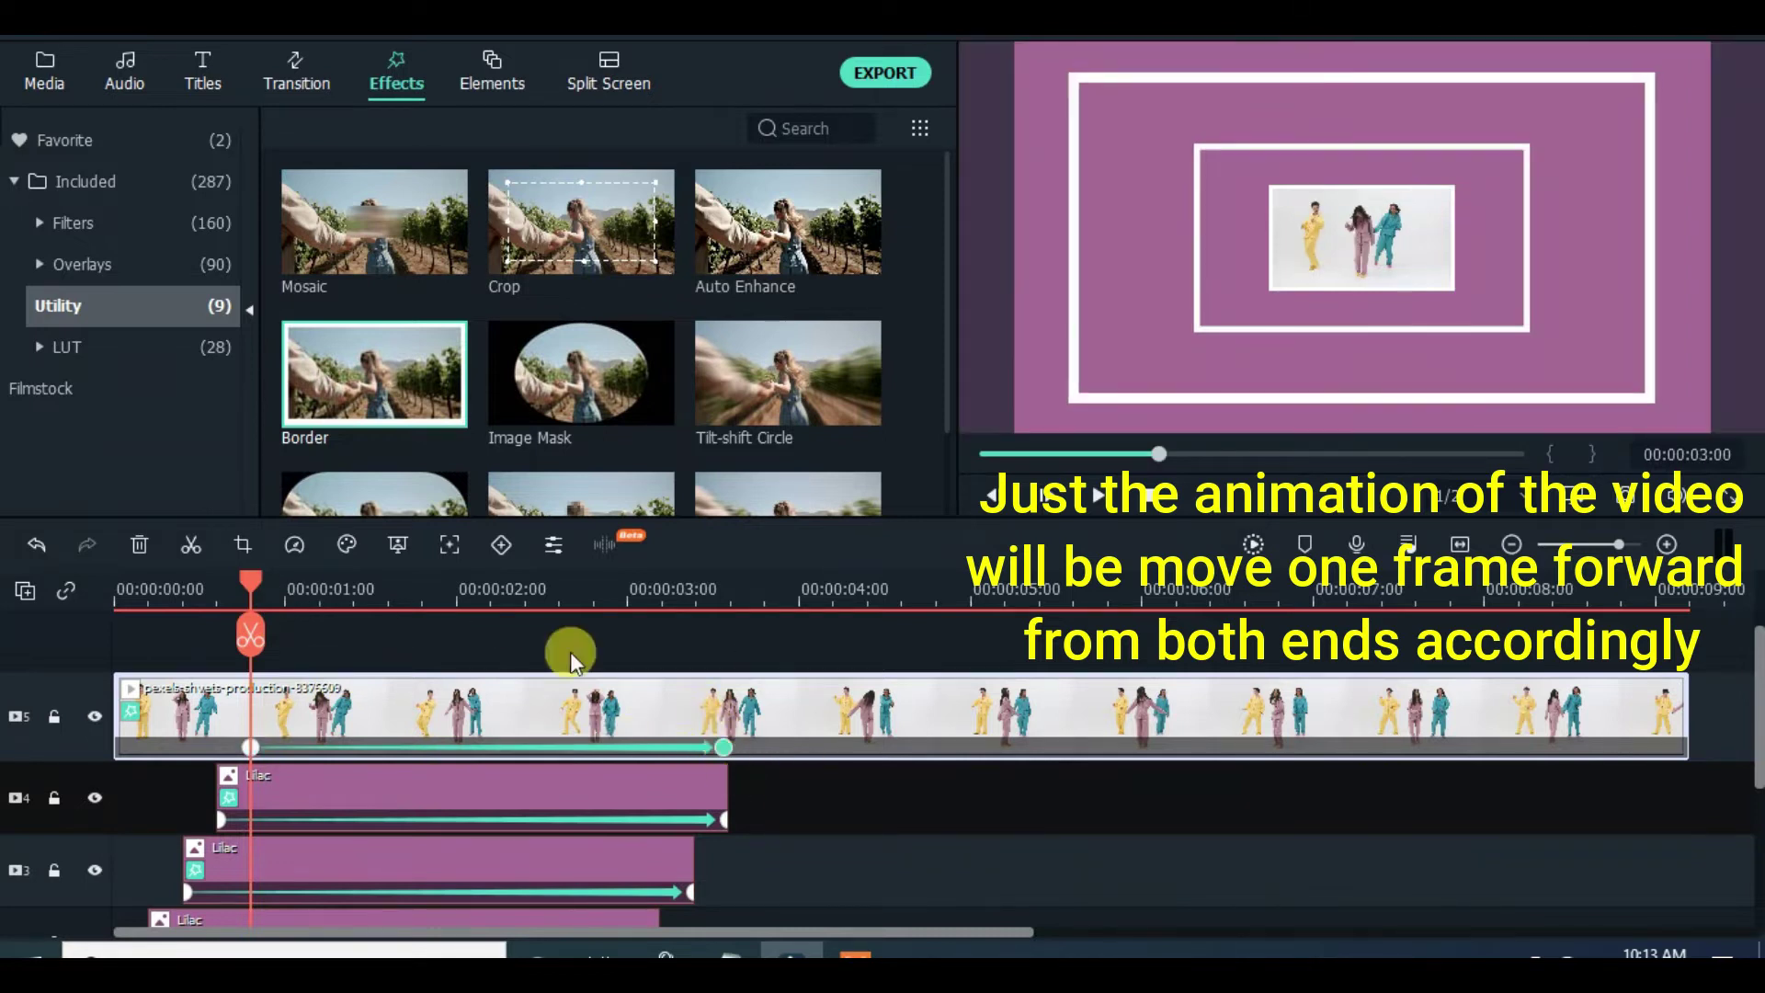
left_click_drag(246, 579, 48, 620)
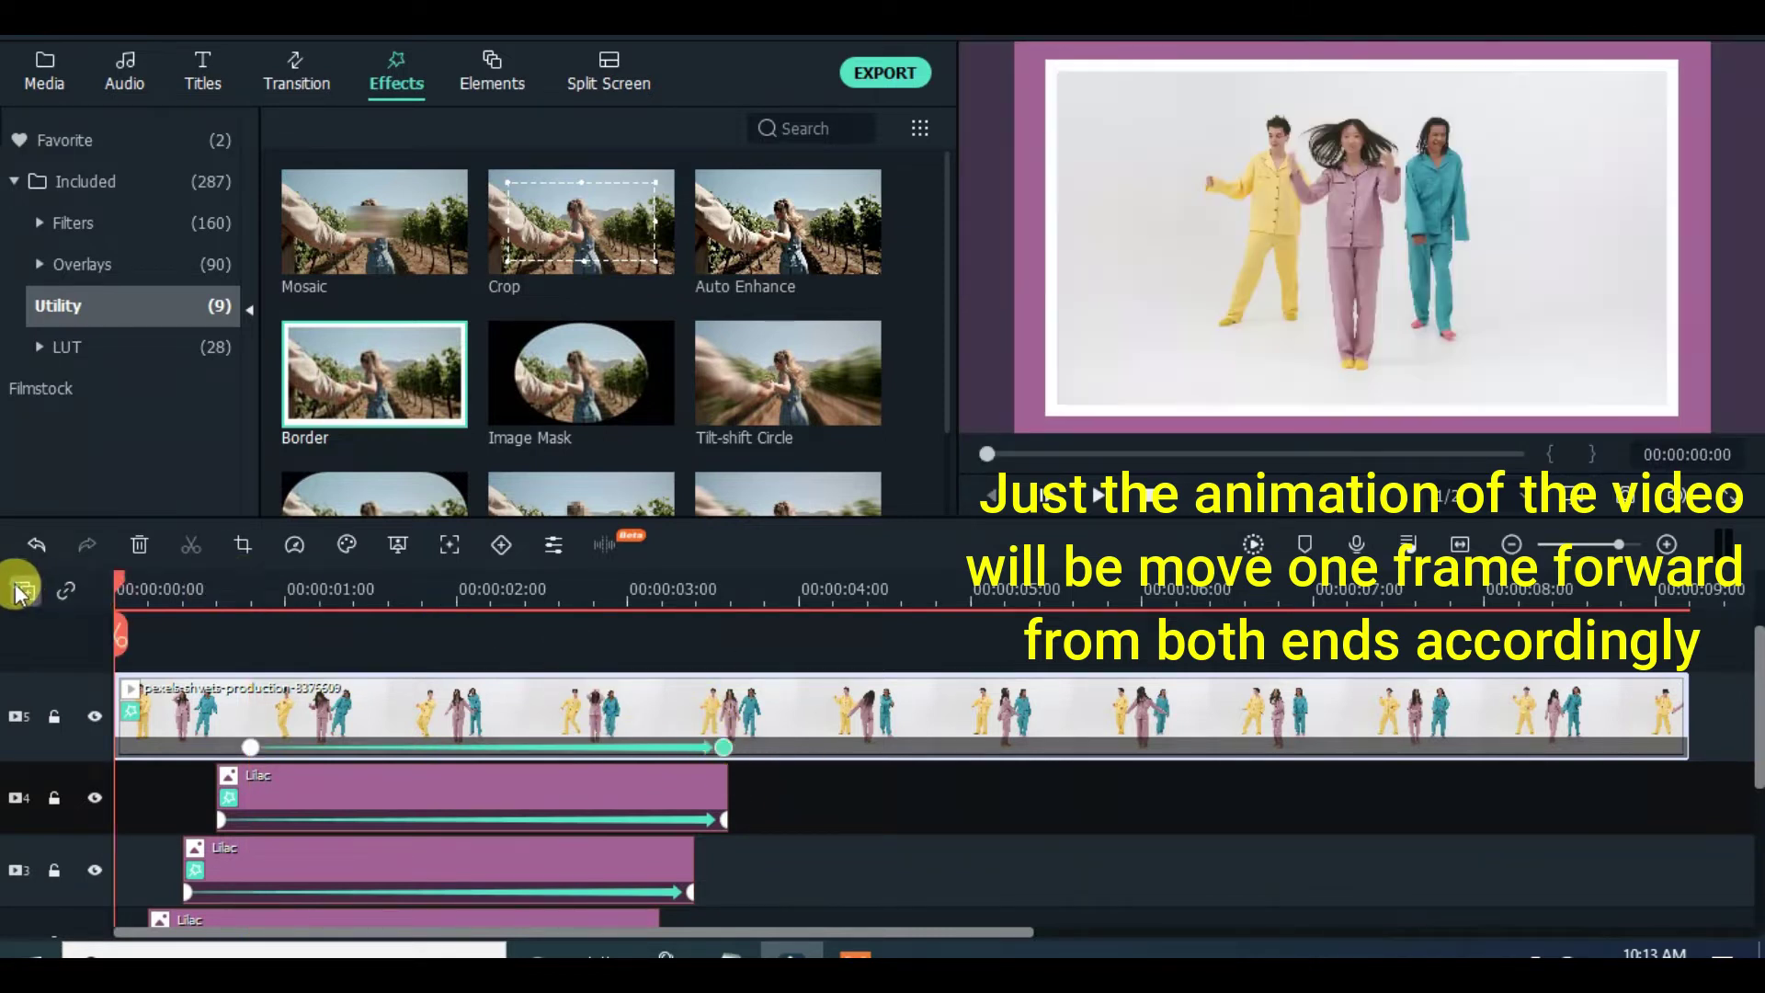
Step: Set the track height to Small and move the pexels-shvets-production clip's end keyframe to about 00:00:03:20
left_click(22, 588)
left_click(354, 778)
left_click_drag(1756, 676, 1758, 625)
left_click_drag(193, 583, 114, 698)
left_click(724, 739)
mouse_move(1760, 661)
left_mouse_down()
mouse_move(1754, 741)
mouse_move(1754, 643)
mouse_move(1754, 748)
mouse_move(1758, 675)
left_mouse_up()
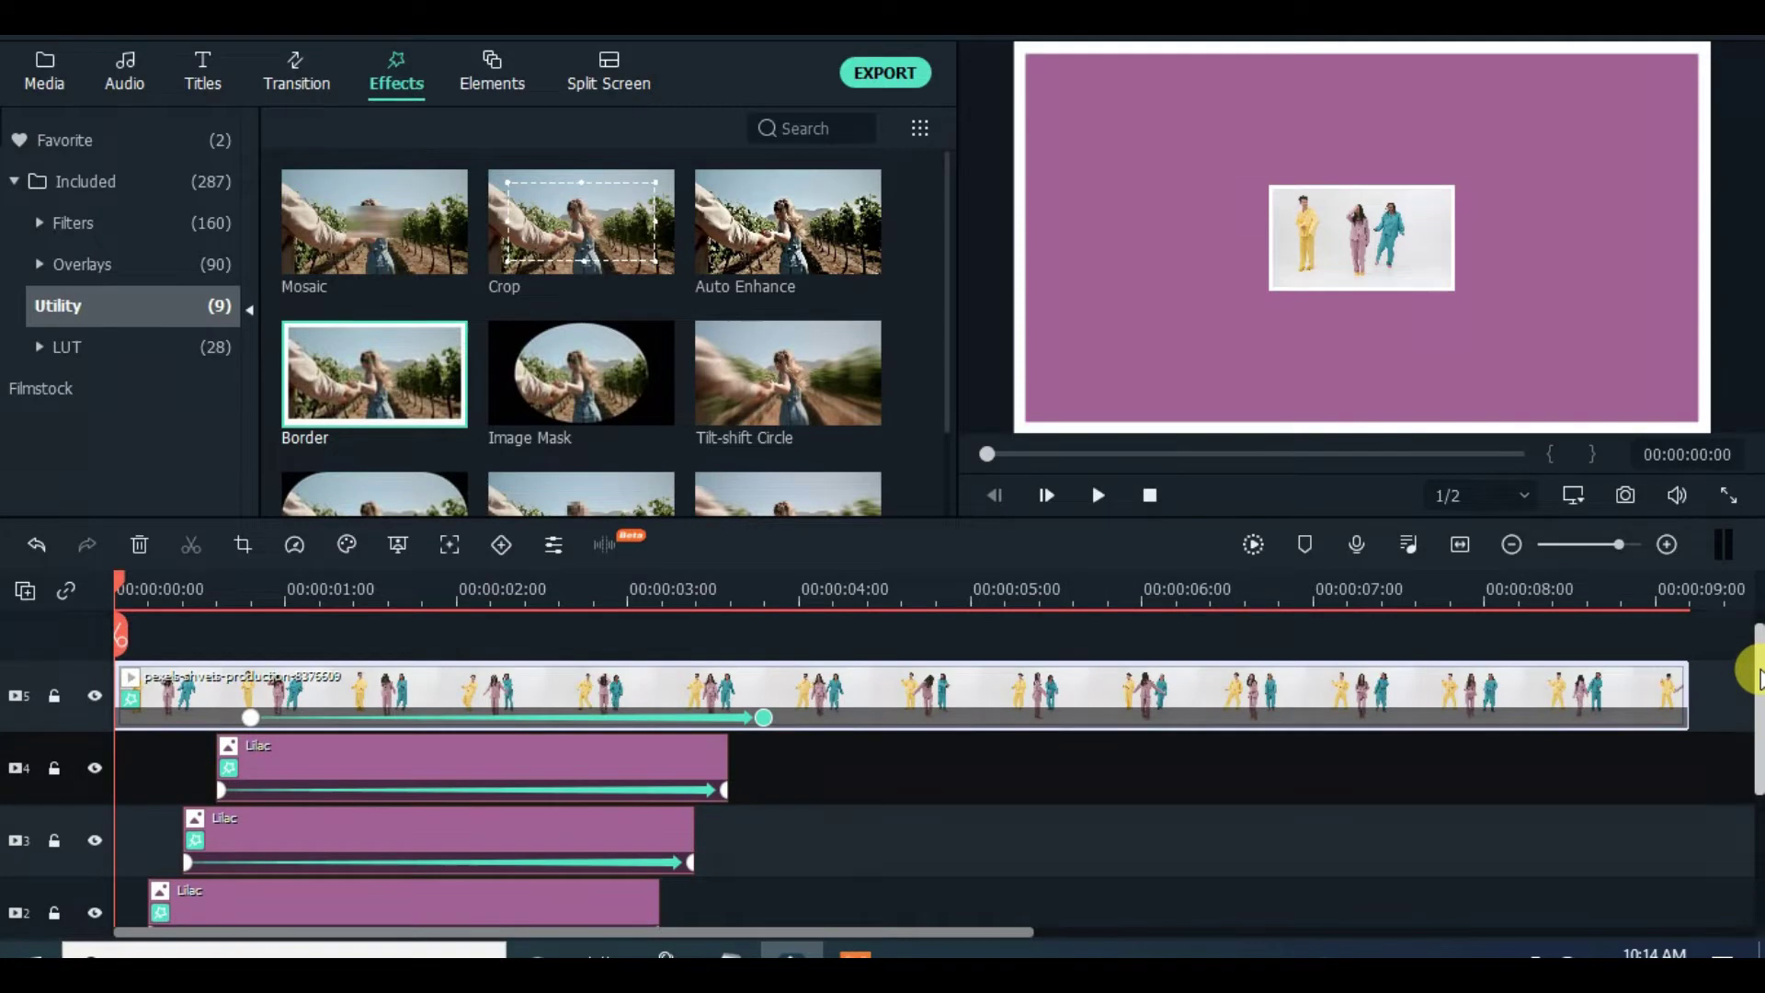
Step: Render the timeline again and play the staggered zoom-in sequence from the start
left_click(1254, 544)
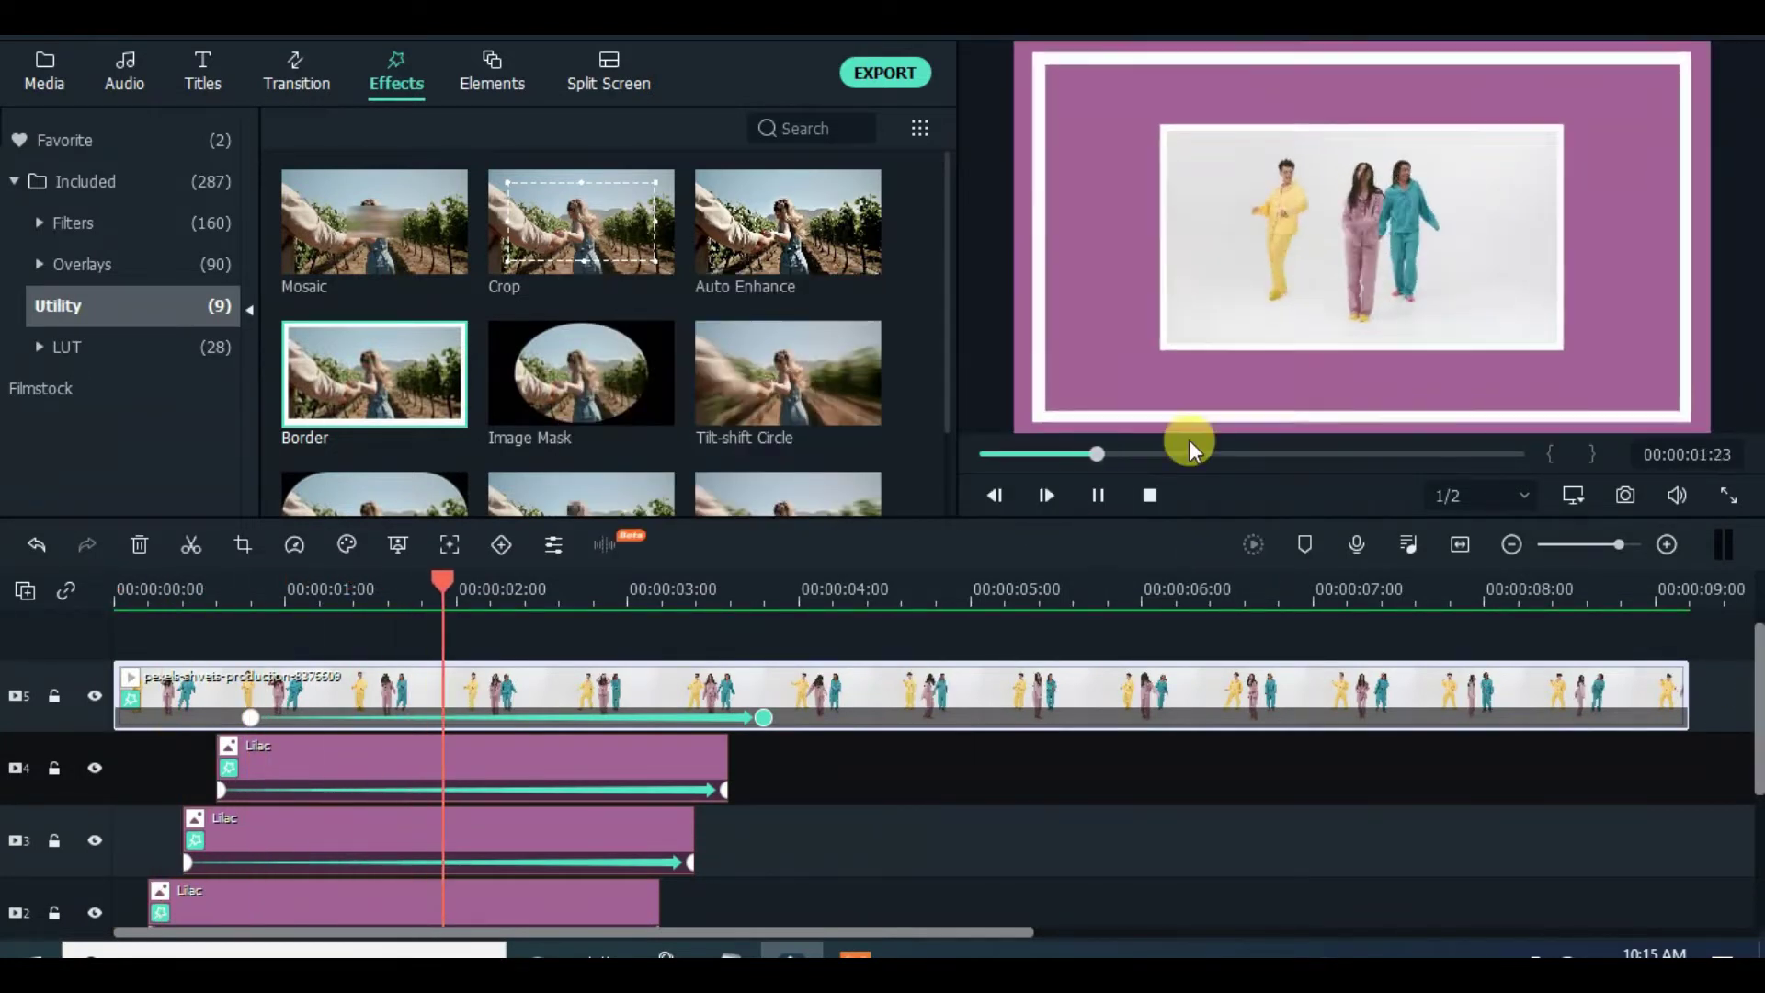
left_click(984, 458)
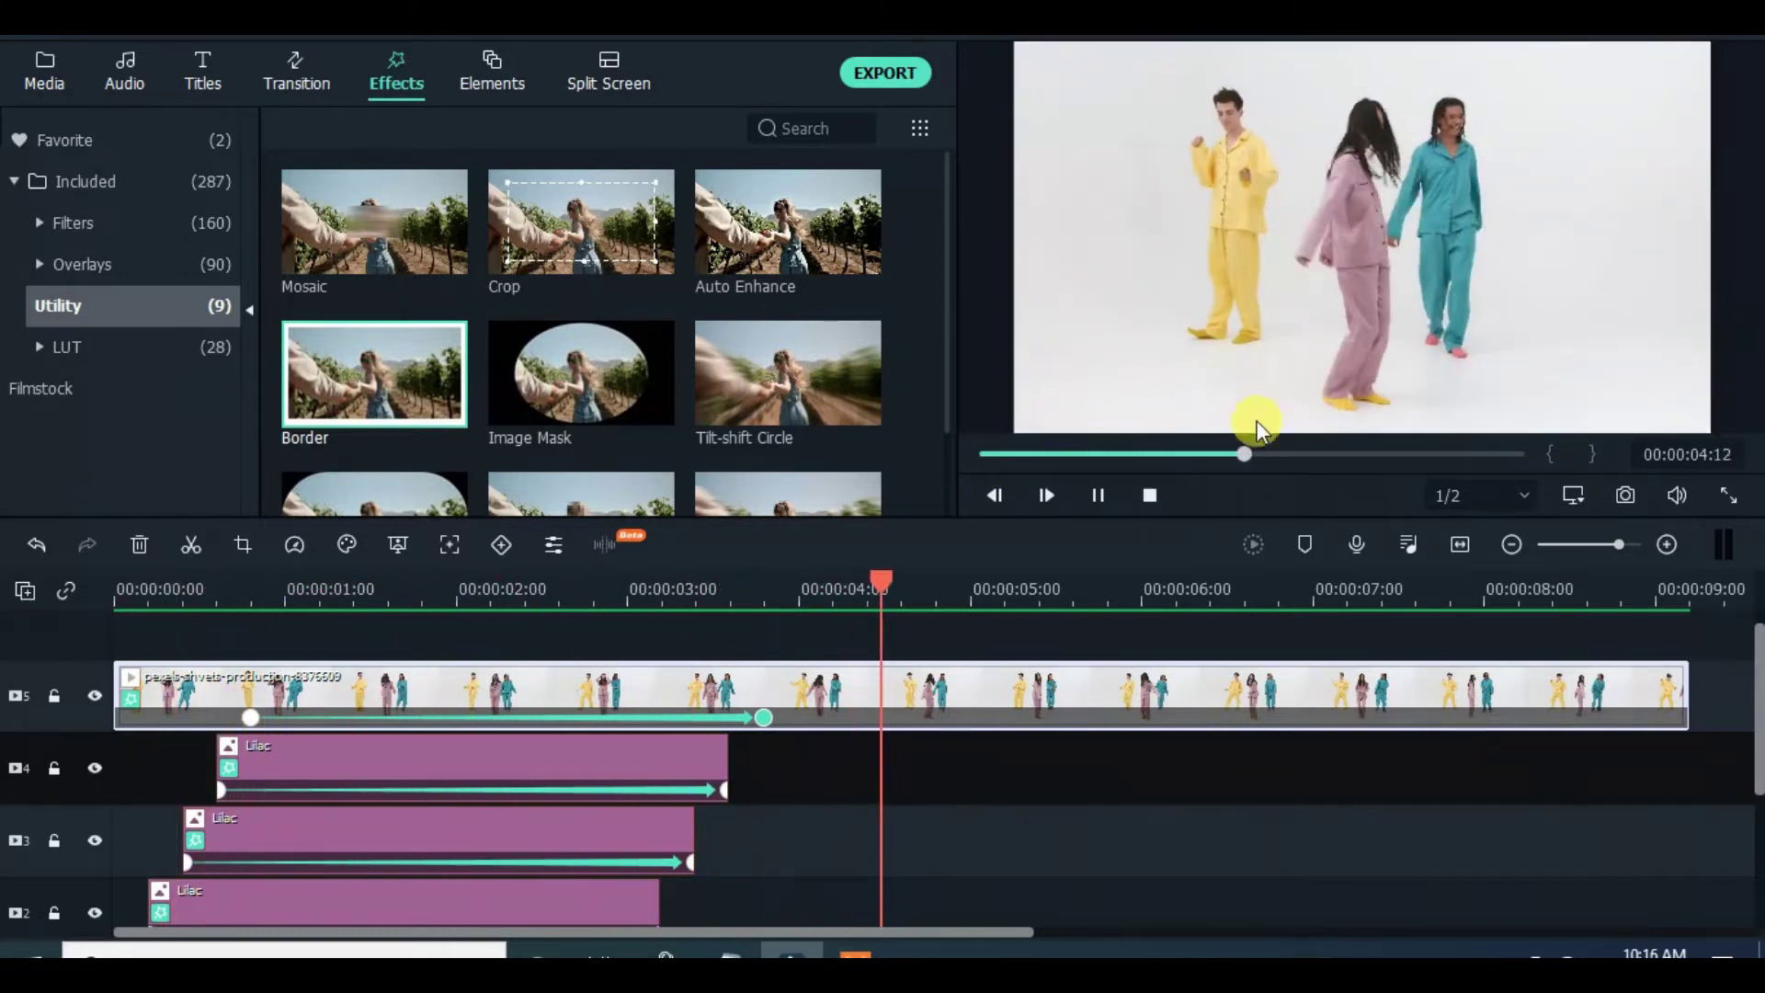
left_click(985, 454)
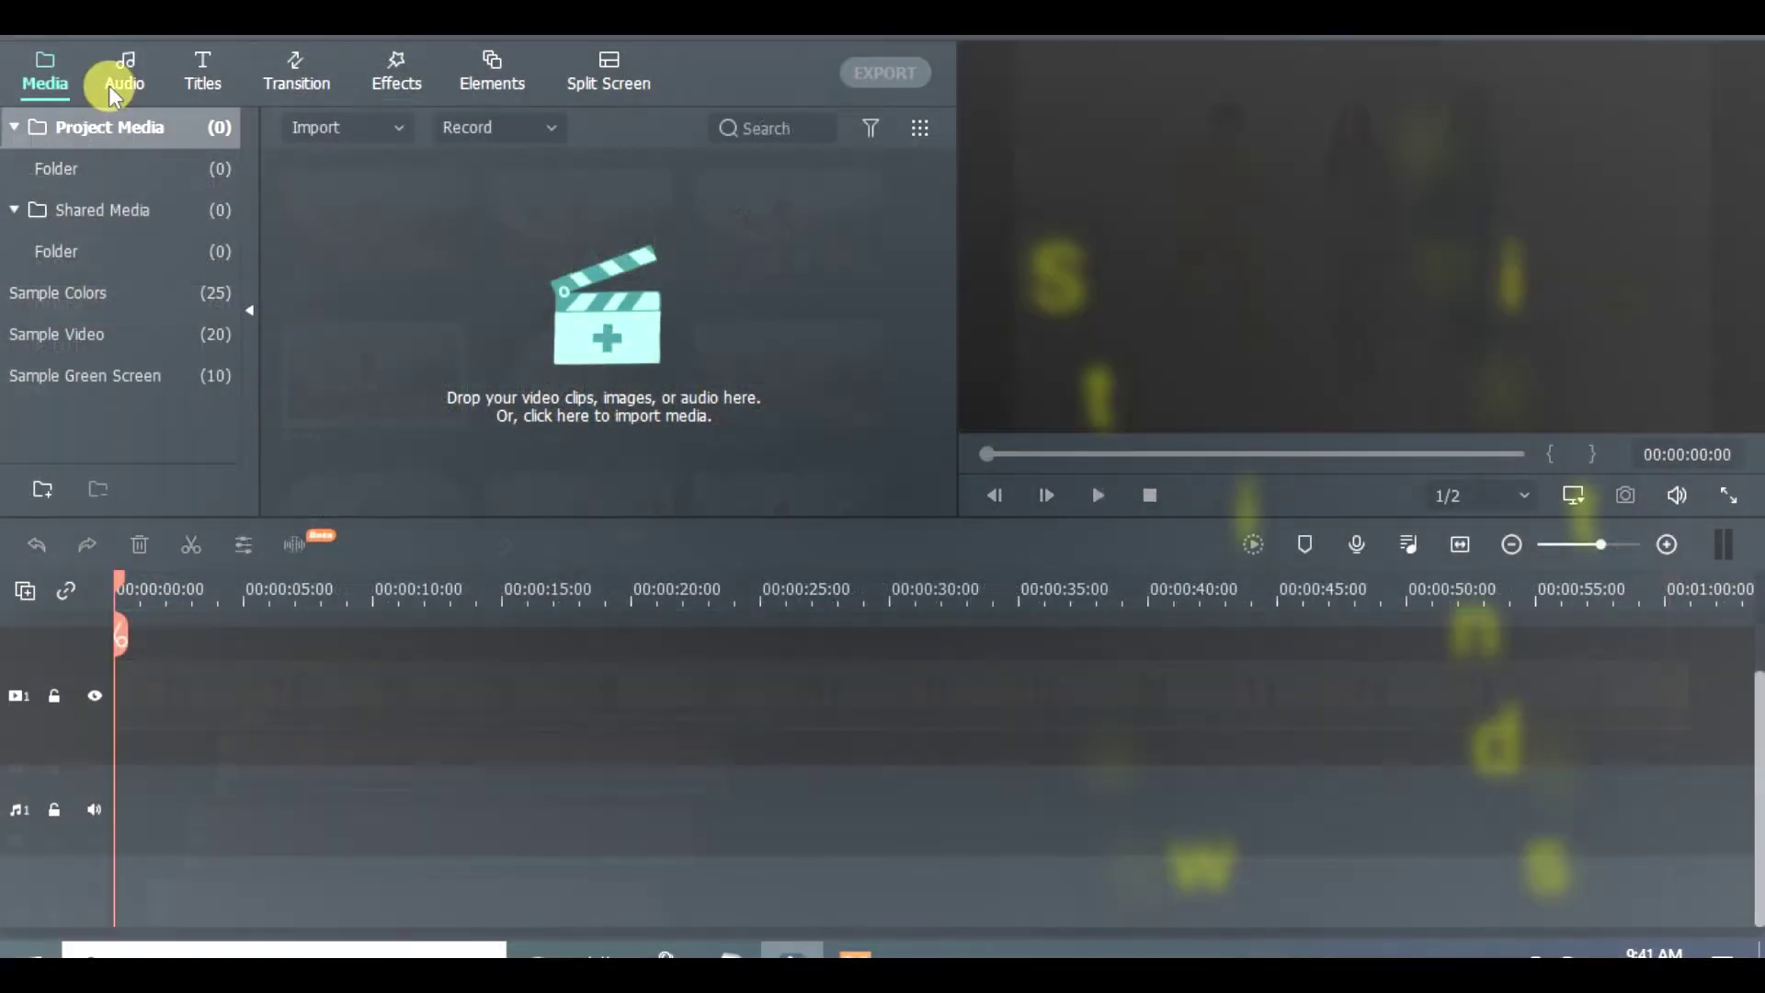
Step: Place the Black sample color at the start of the first video track in the new project
left_click(65, 292)
scroll(950, 241, "down", 3)
left_click_drag(581, 366, 112, 742)
Step: Set the track height to Small and trim the Black clip to end at 00:00:03:00
left_click(25, 590)
mouse_move(157, 788)
left_click(378, 799)
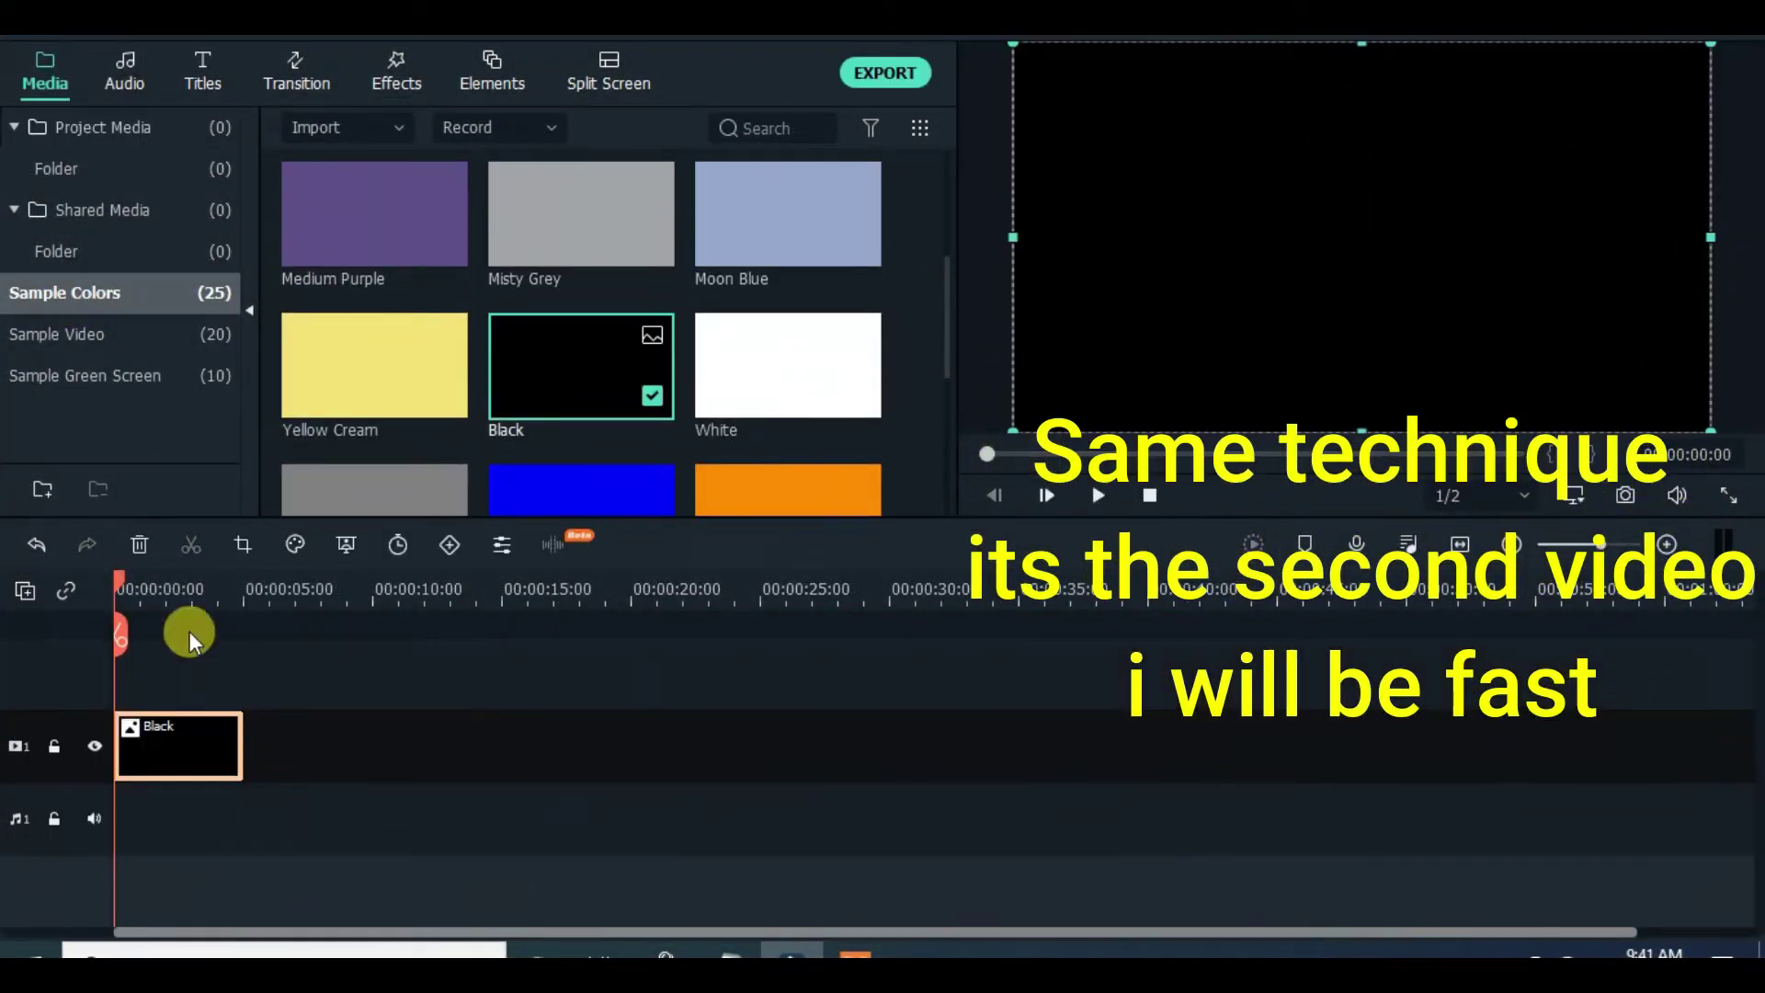
left_click_drag(190, 597, 691, 675)
left_click_drag(1071, 743, 698, 743)
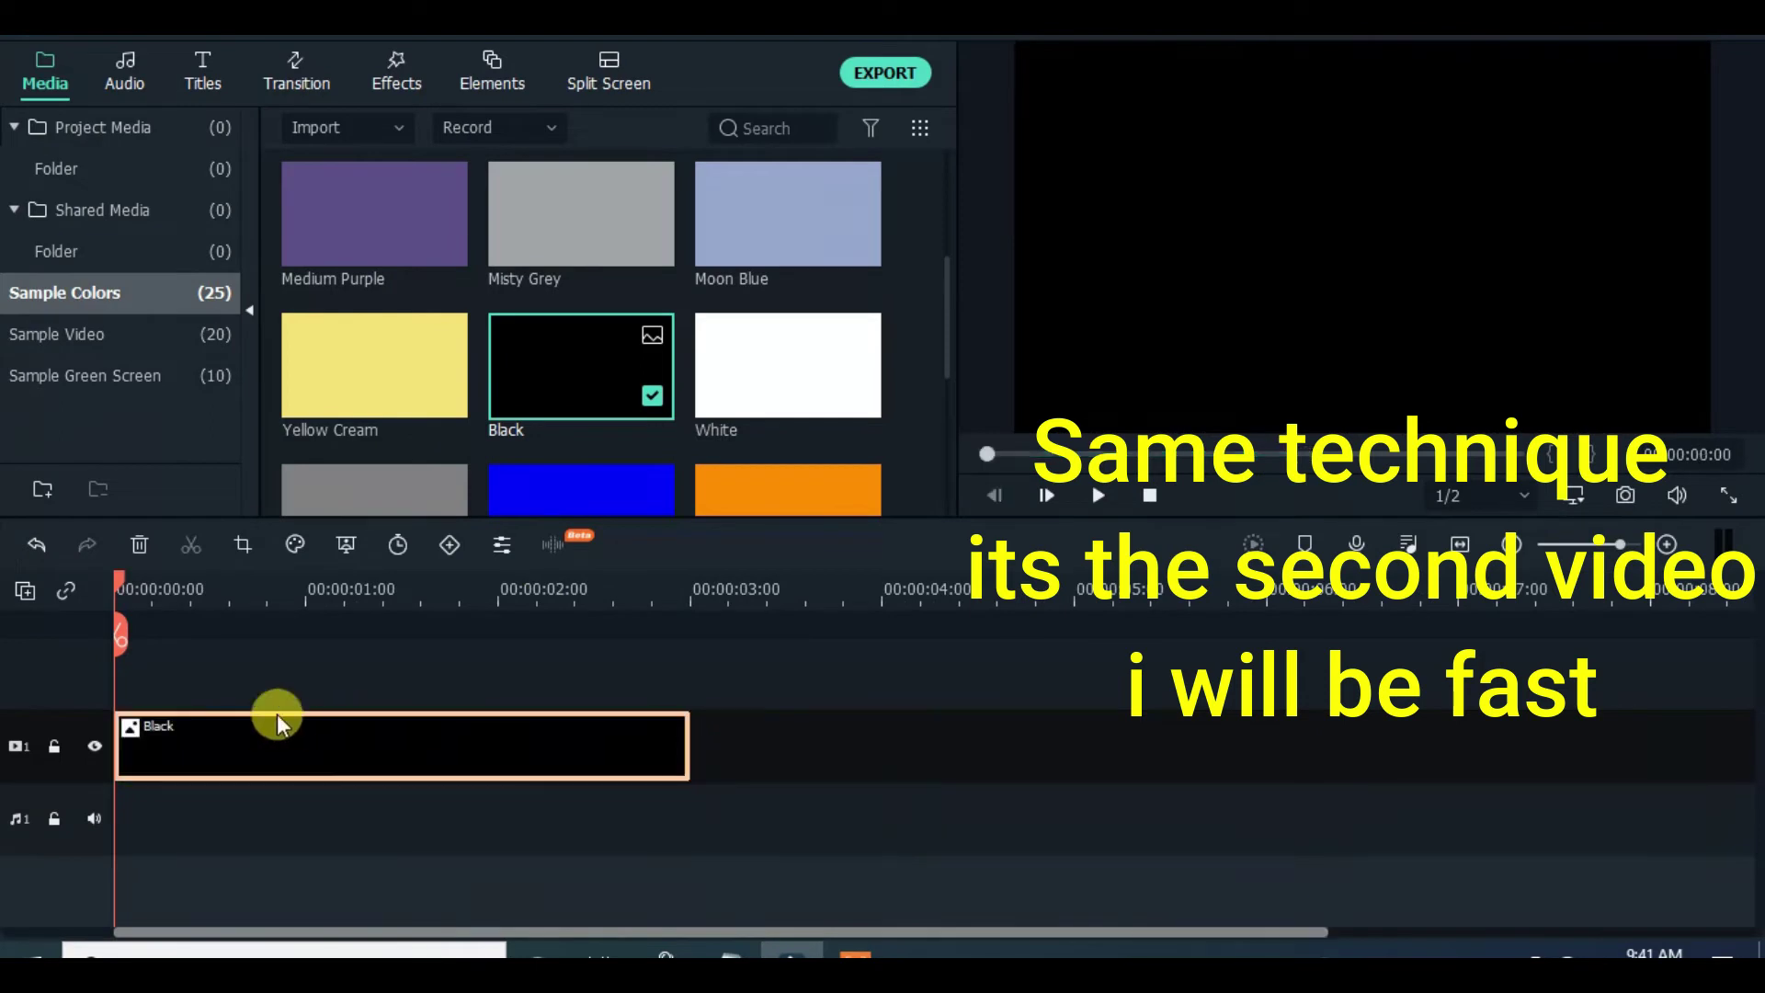
Step: Apply the Border effect to the Black clip and reduce its border size slightly
left_click(98, 312)
left_click_drag(365, 366, 287, 646)
double_click(322, 736)
left_click_drag(952, 196, 945, 309)
left_click(708, 347)
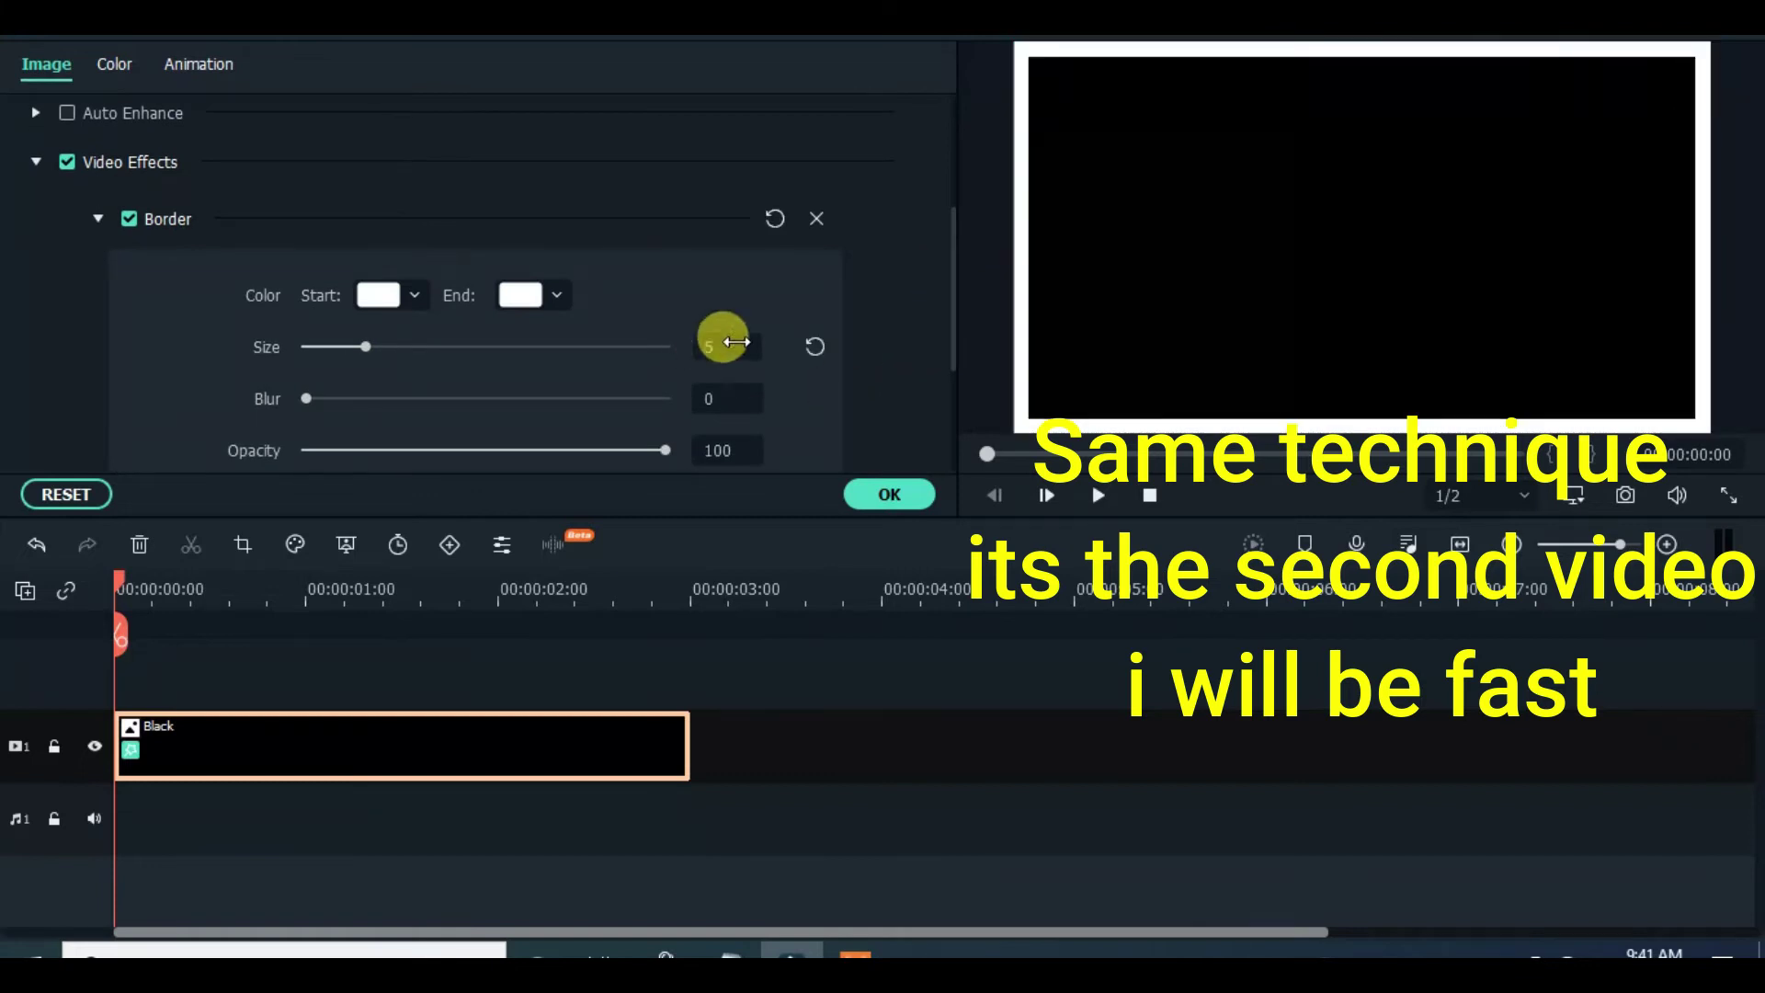
left_click(890, 495)
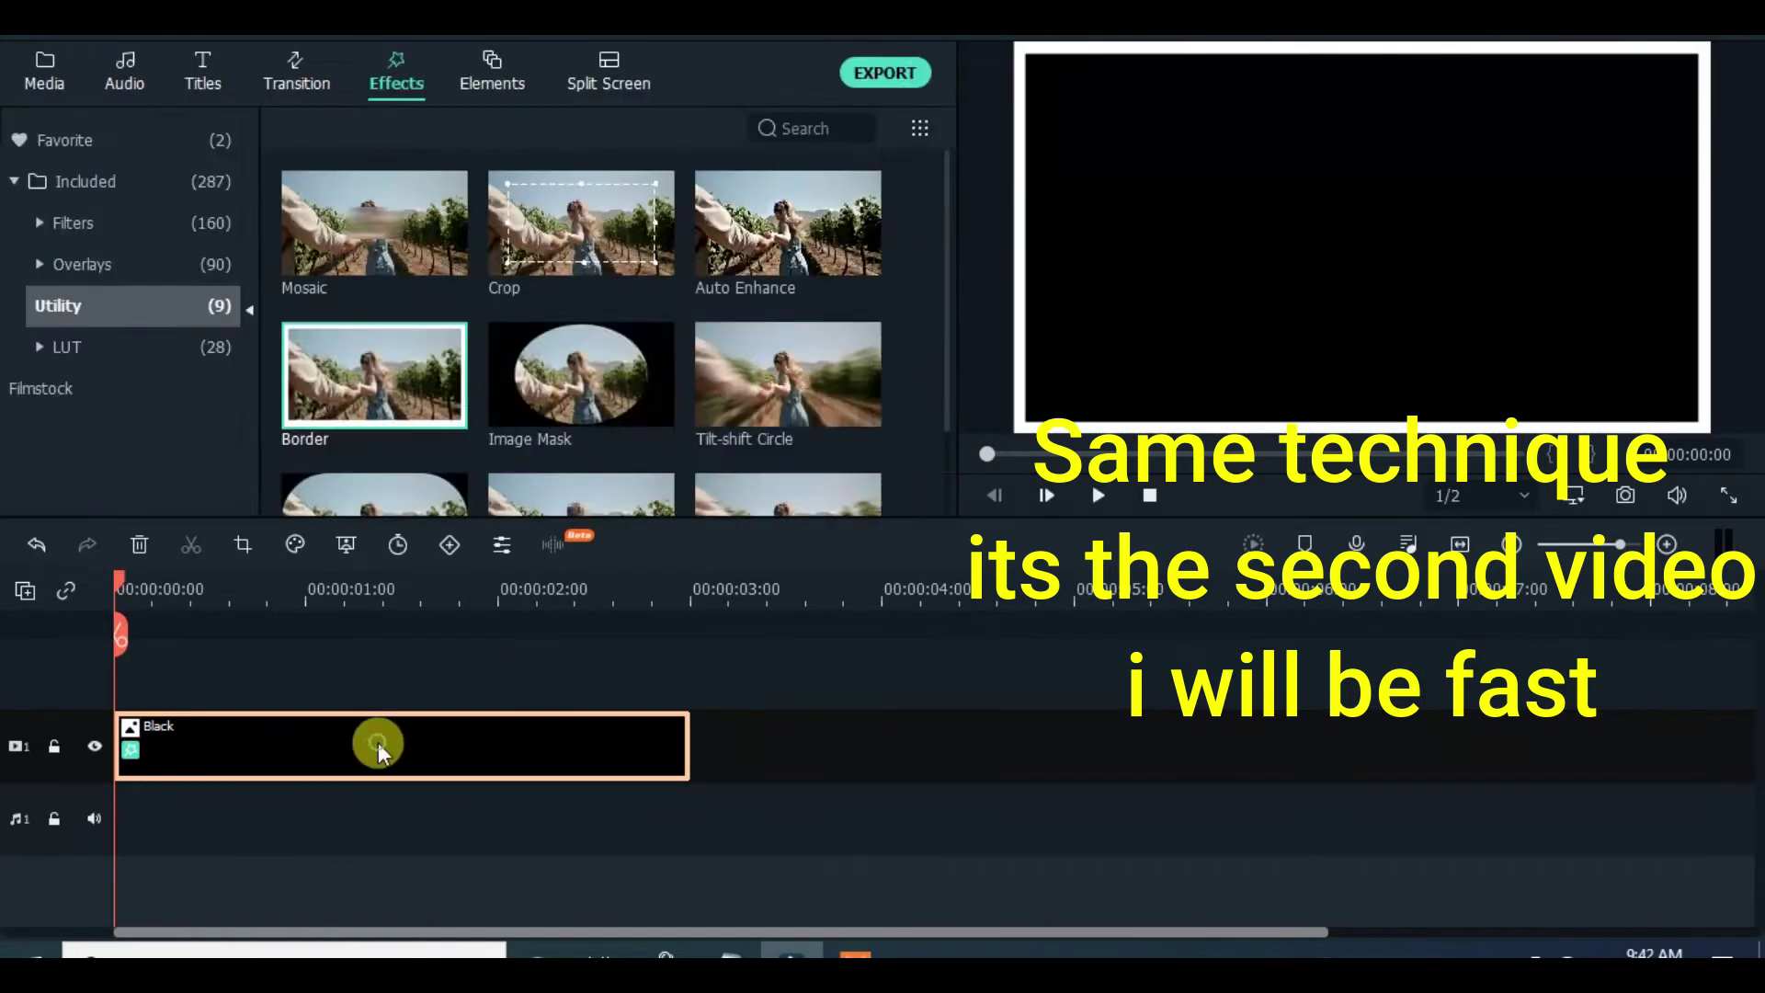
Step: Animate the Black clip with a keyframe at its start and a 400% scale keyframe at 00:00:03:00, and preview it
double_click(378, 742)
left_click(199, 63)
left_click(157, 117)
left_click_drag(686, 587, 688, 574)
left_click_drag(387, 340, 714, 344)
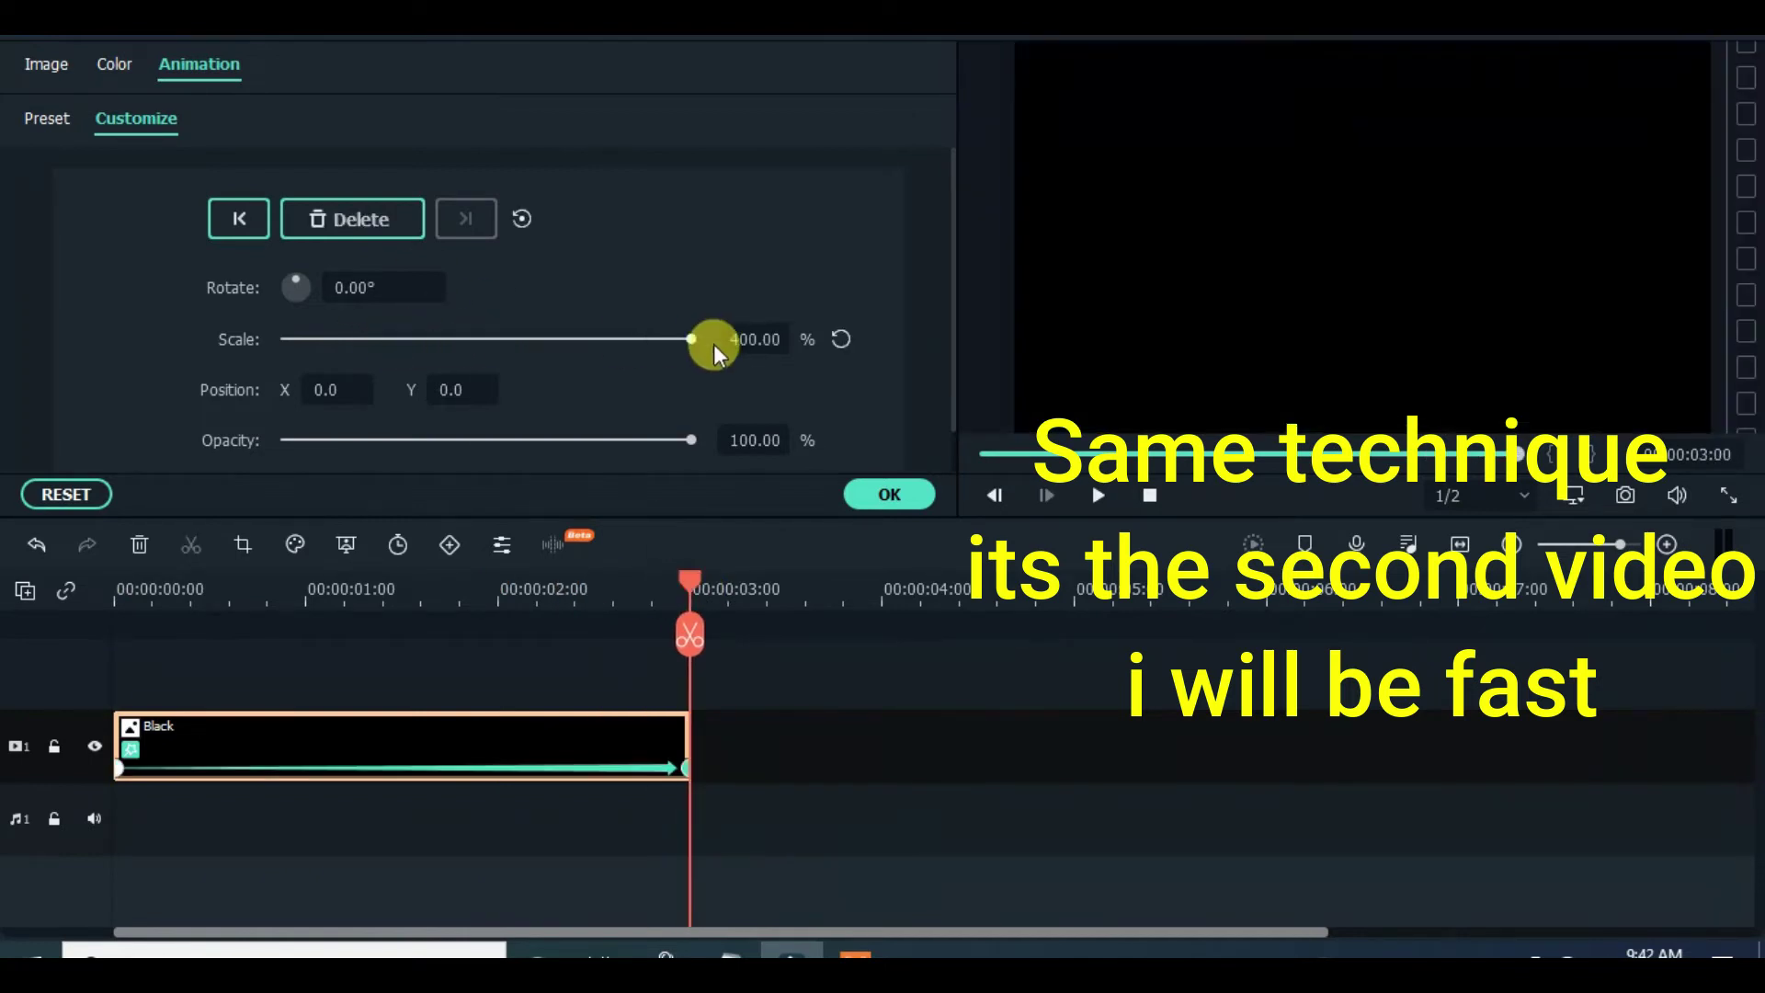
left_click(1098, 495)
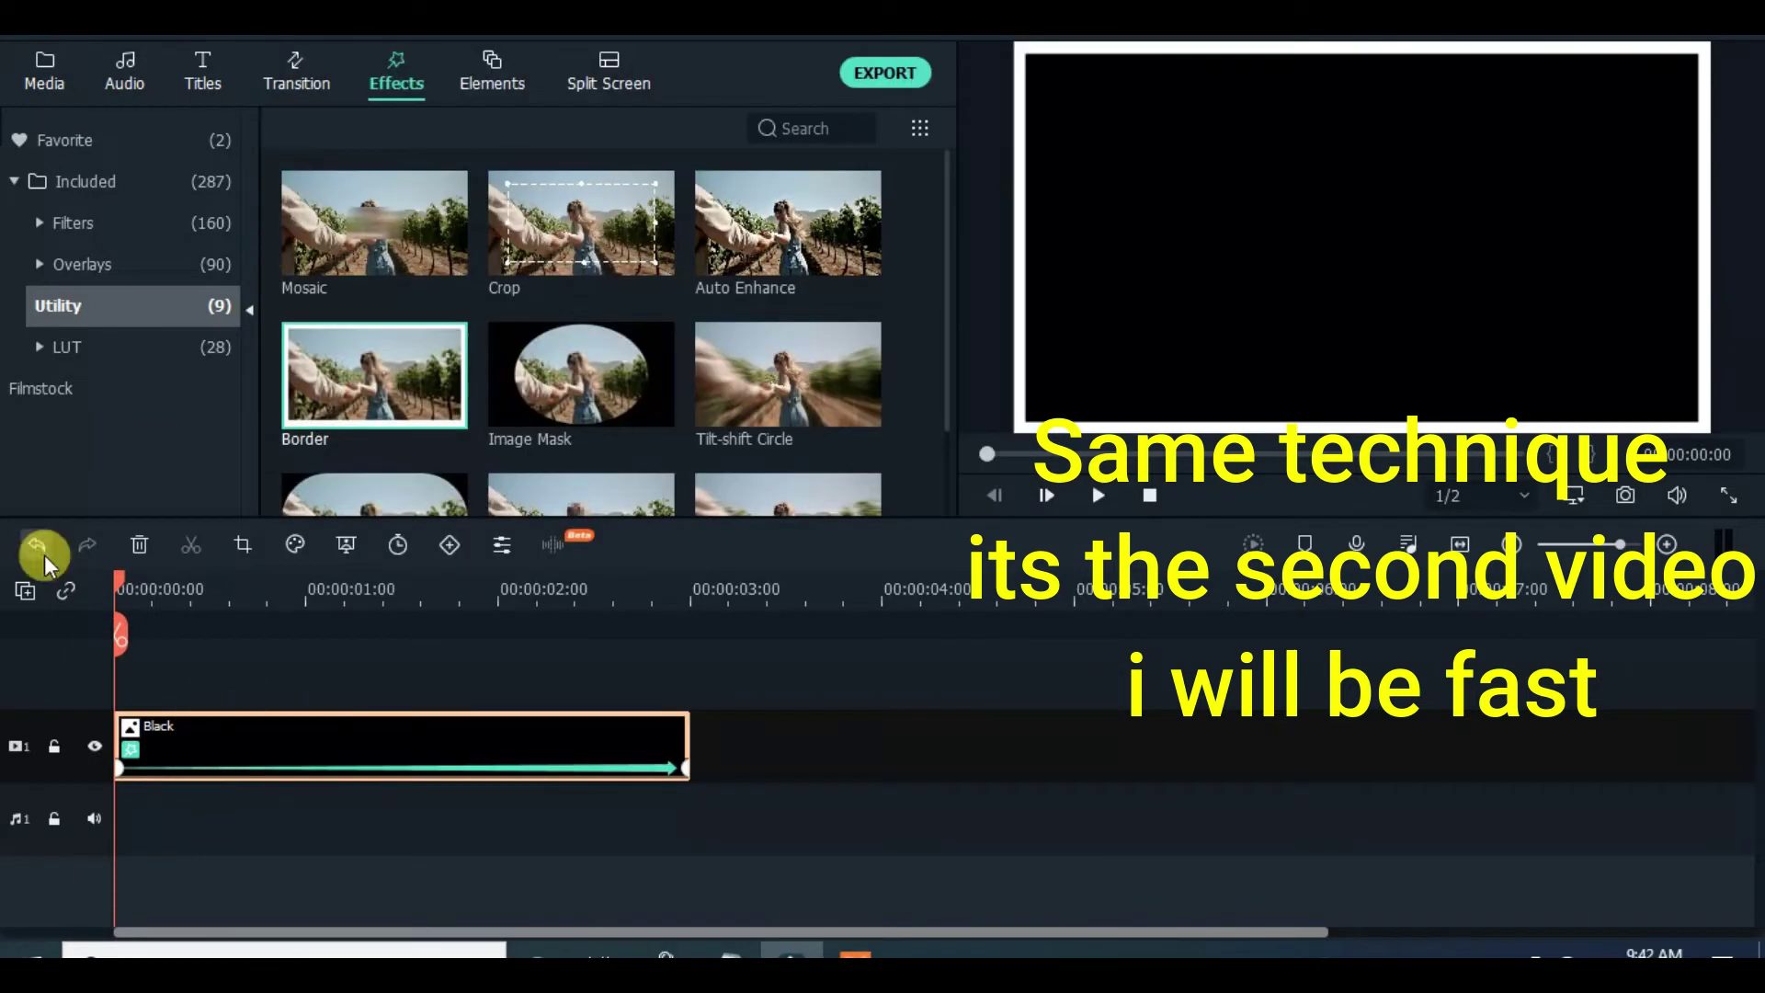
Step: Paste a copy of the Black clip at the start of a new track 2 and set its Transform scale to 80%
left_click(26, 589)
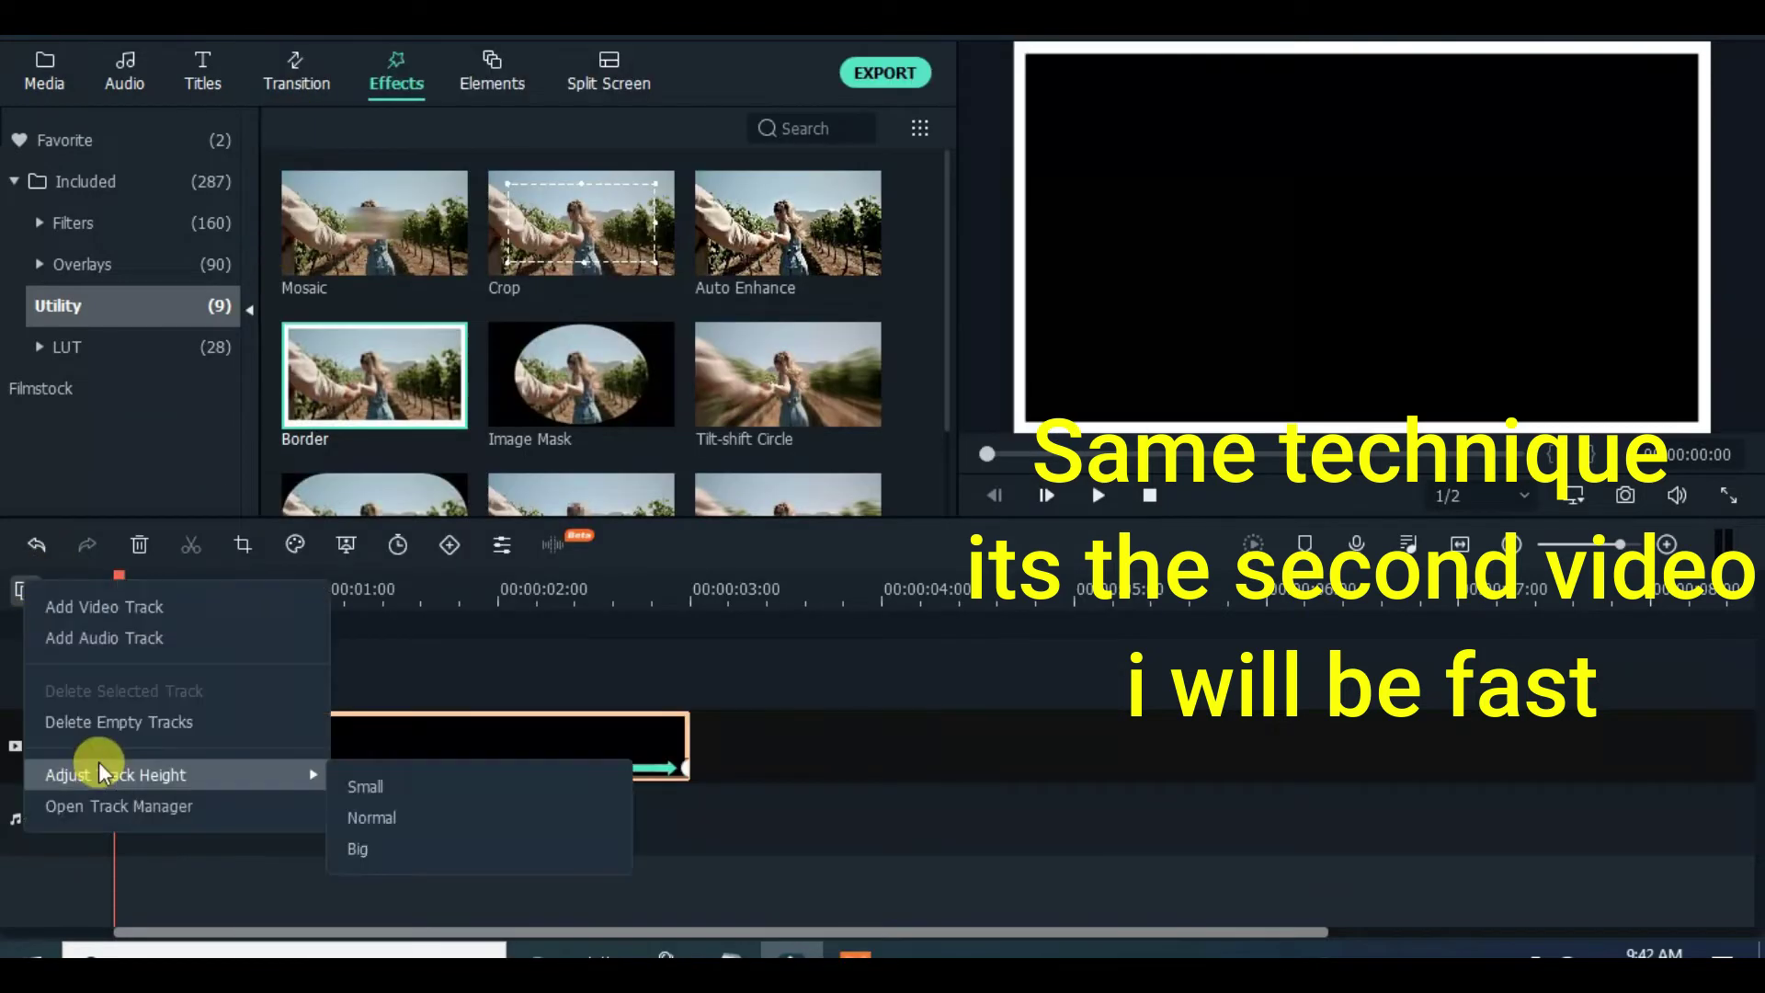
left_click(55, 603)
right_click(158, 744)
left_click(225, 107)
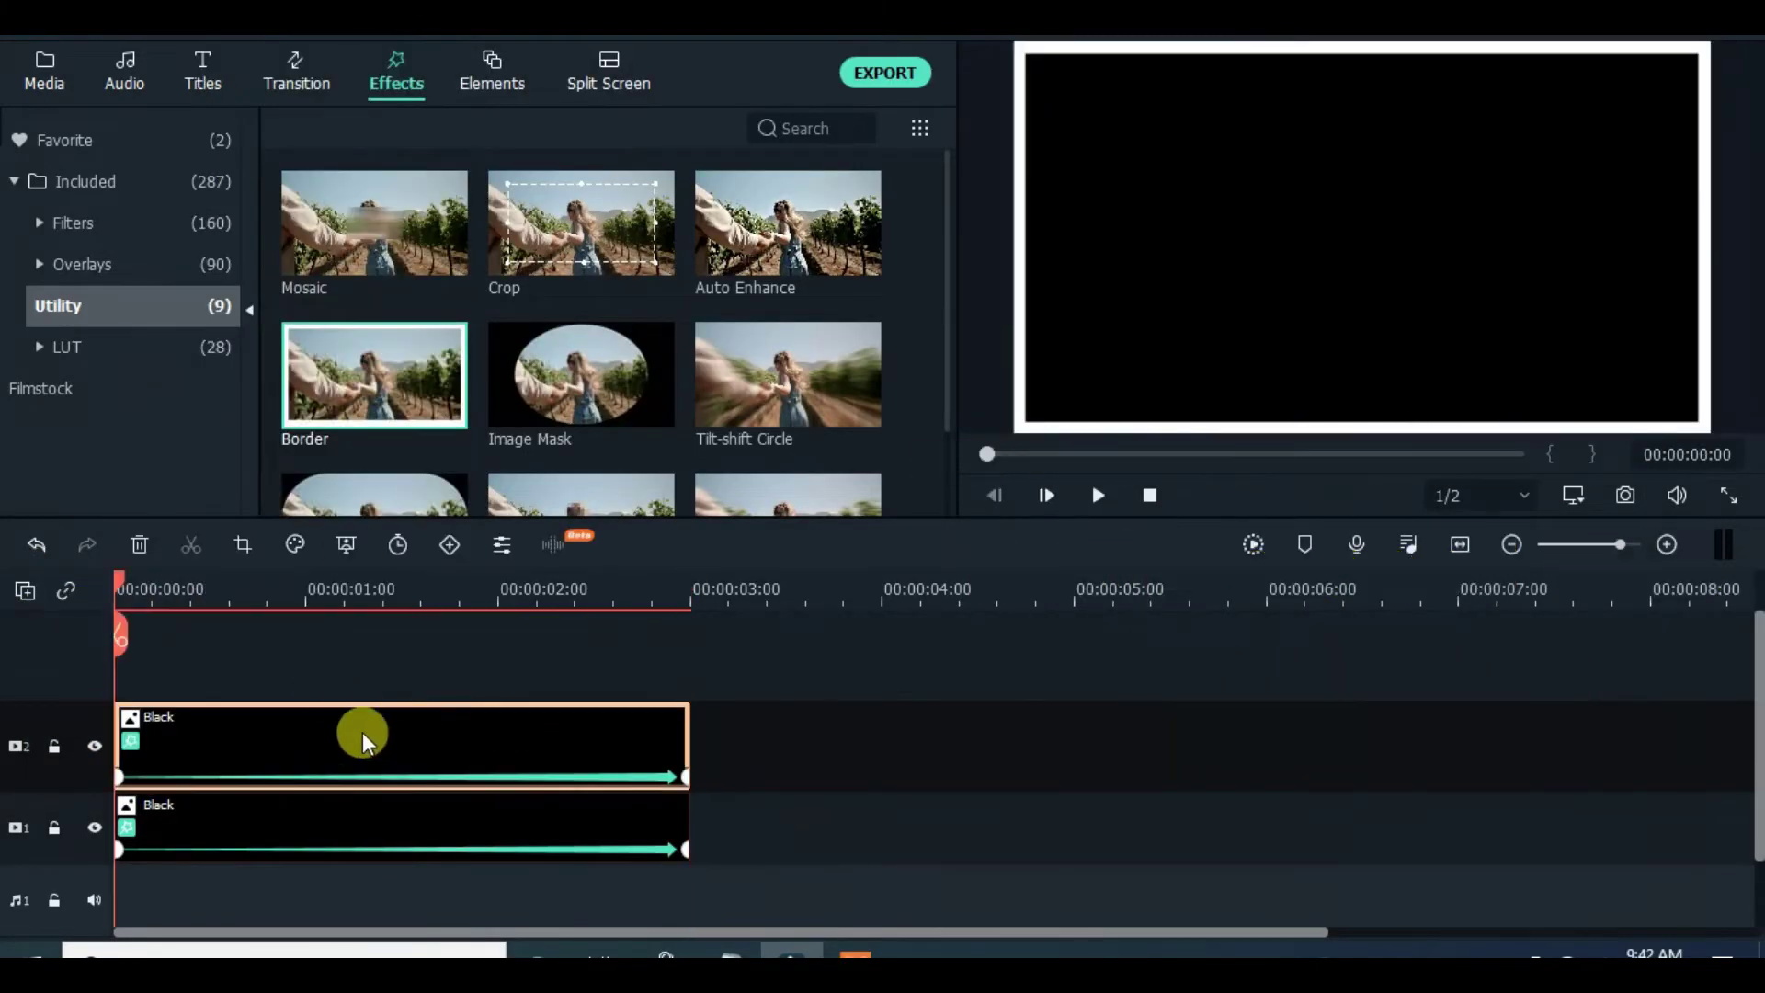
double_click(363, 729)
left_click(80, 69)
left_click(119, 126)
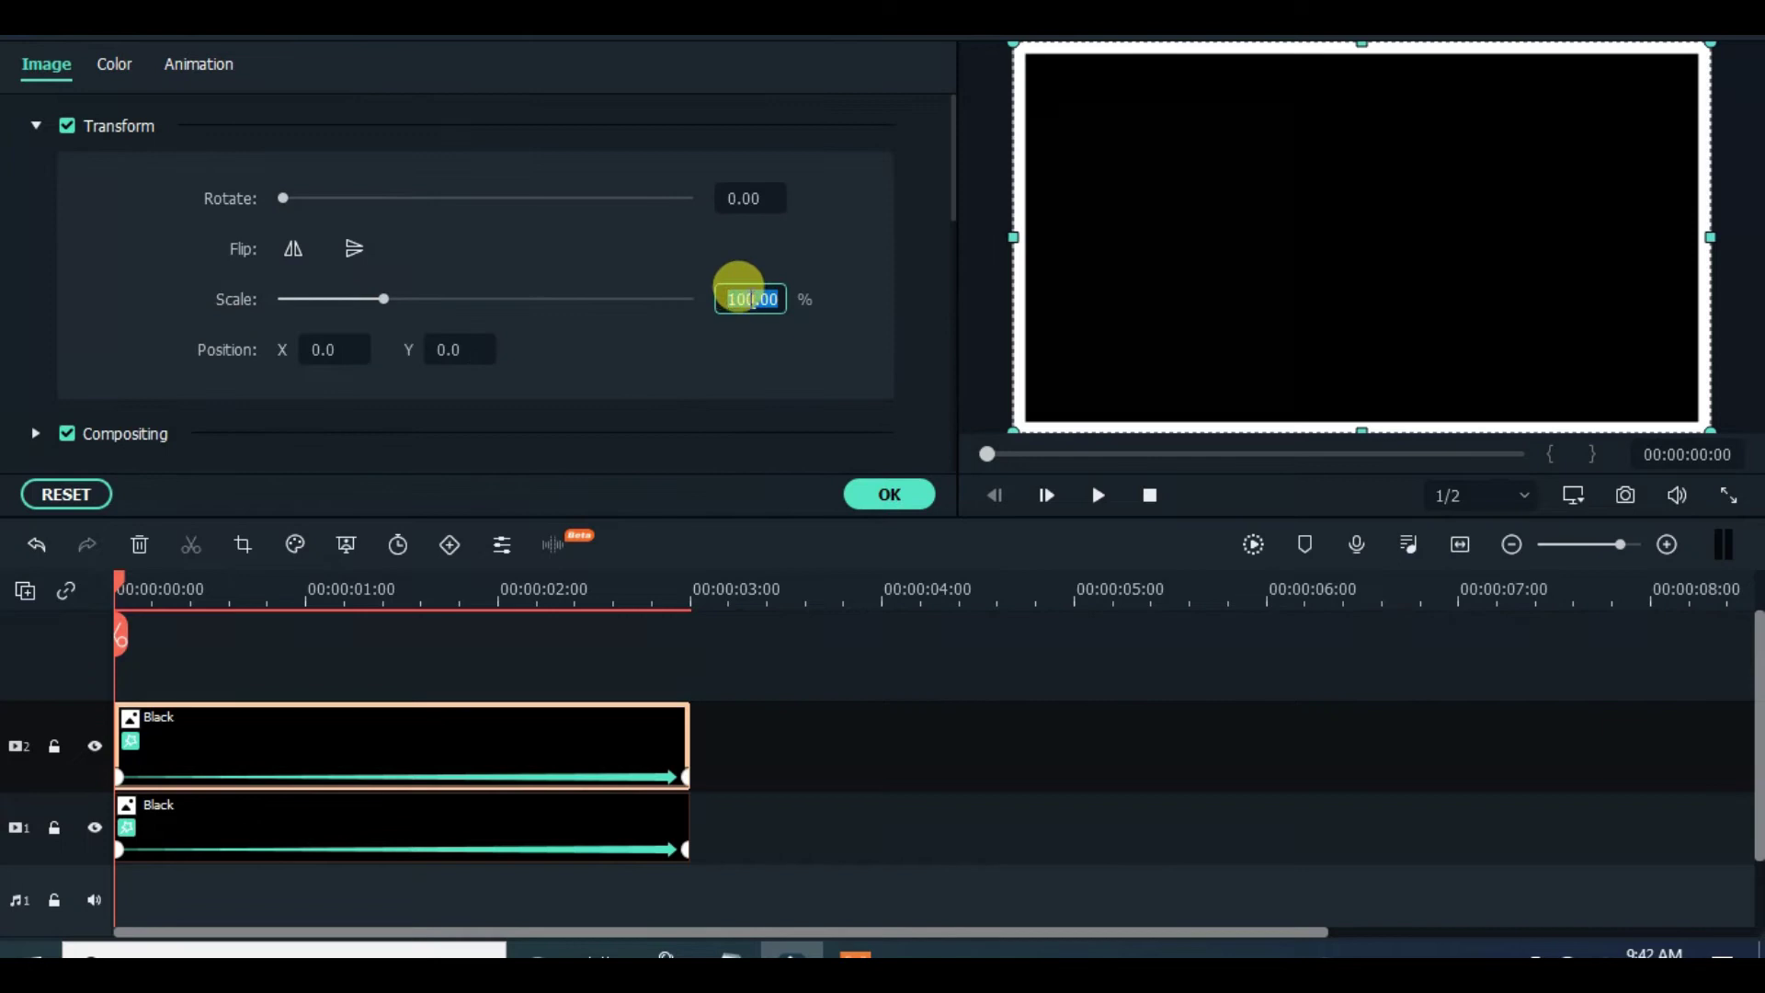
left_click(889, 497)
Step: Copy the track 2 Black clip to the start of a new track 3 and set its Transform scale to about 60%
right_click(261, 735)
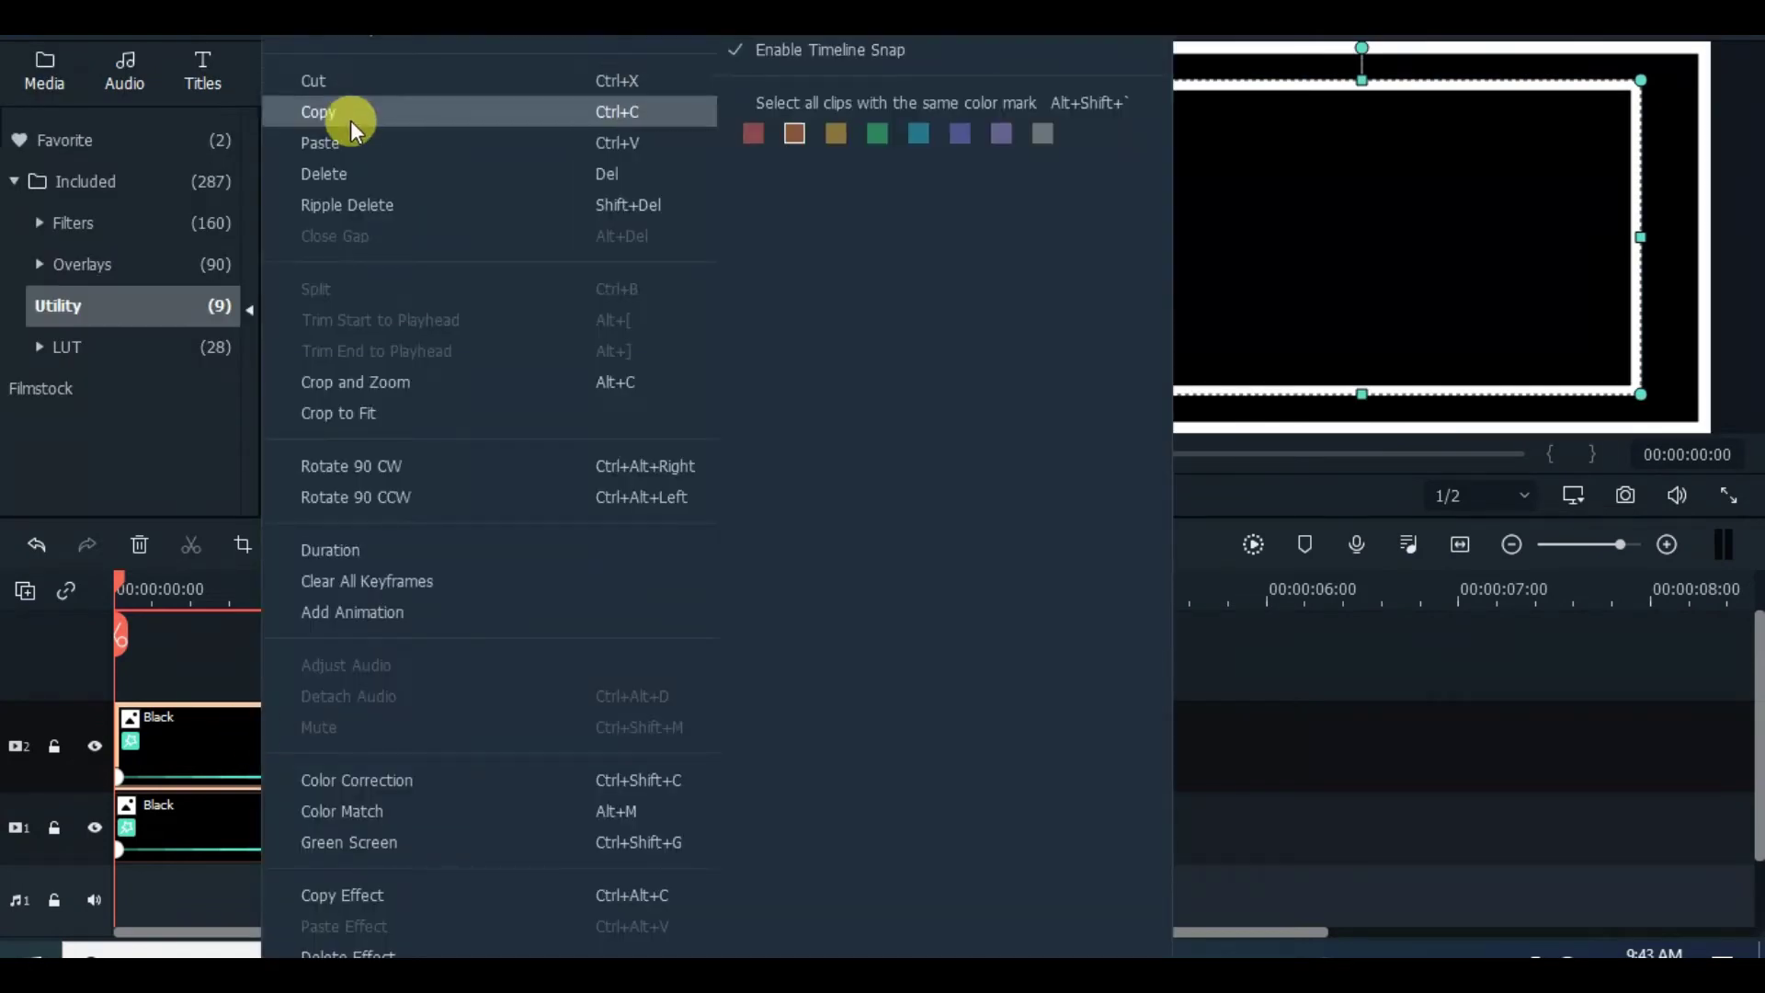
left_click(345, 115)
left_click(25, 589)
left_click(55, 604)
right_click(139, 743)
left_click(198, 92)
double_click(245, 730)
left_click(727, 296)
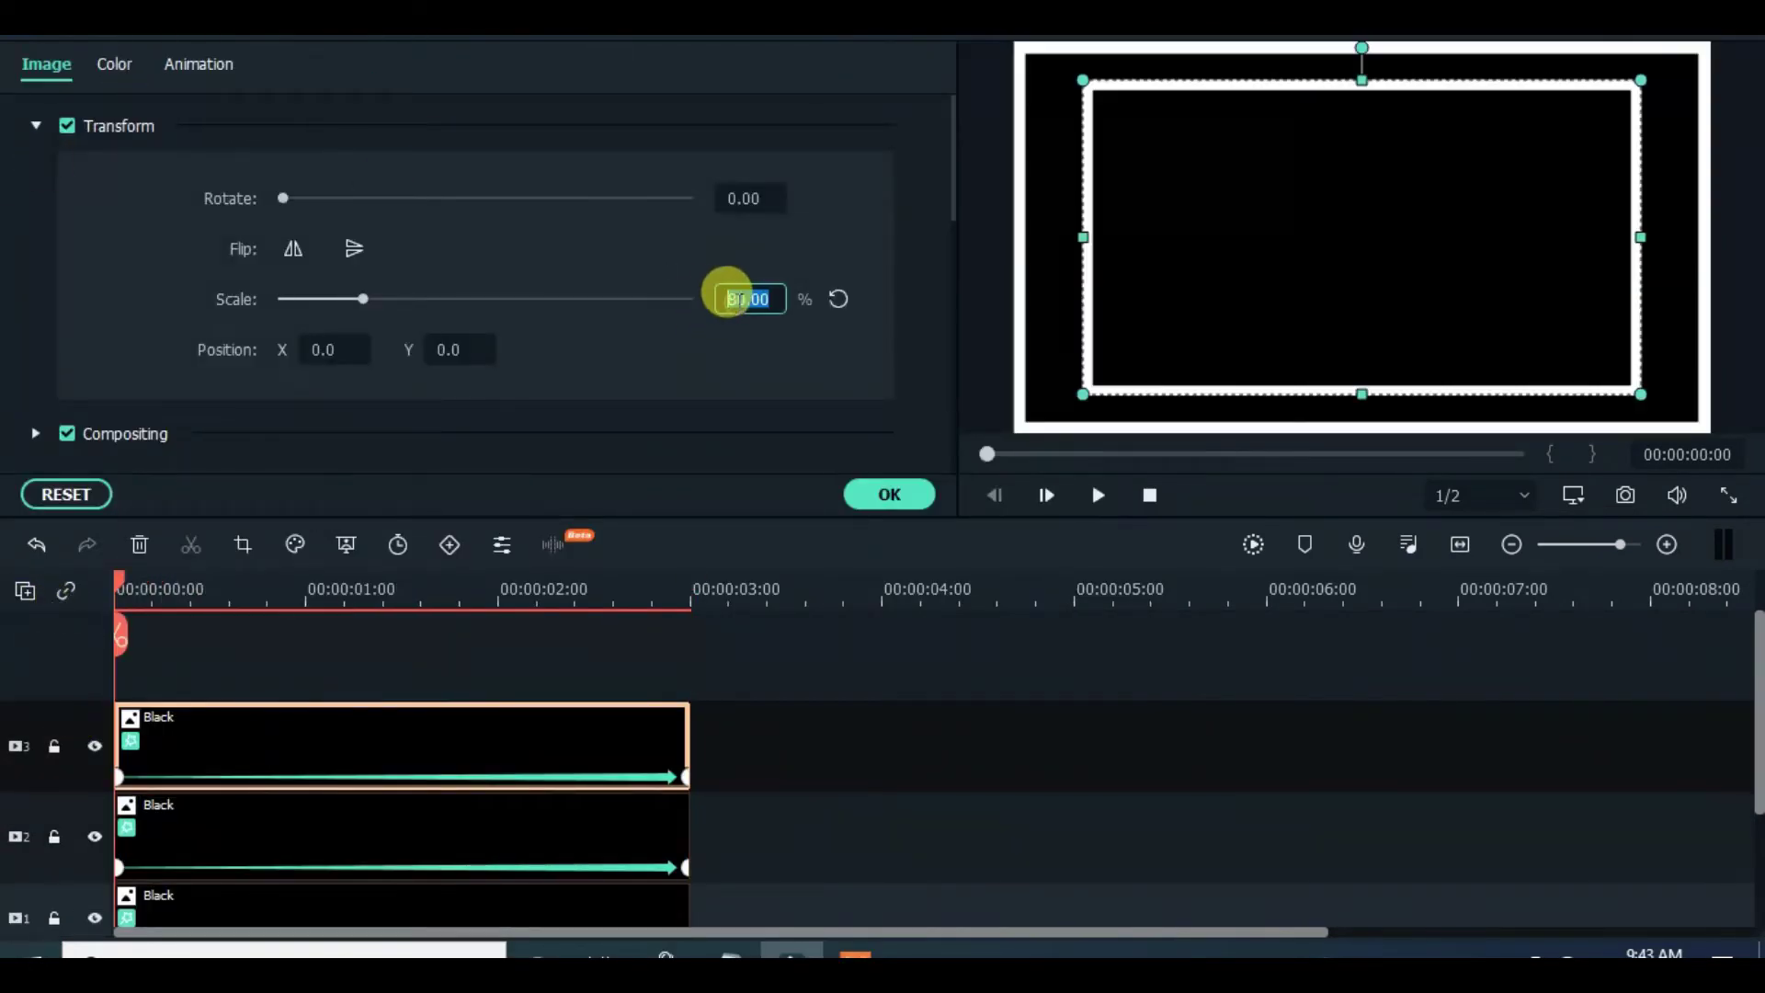
Step: Copy the track 3 Black clip to the start of a new track 4 and set its Transform scale to 40%
right_click(230, 738)
left_click(267, 107)
left_click(26, 590)
left_click(57, 608)
right_click(134, 745)
left_click(197, 91)
left_click(726, 296)
type("40")
left_click(365, 654)
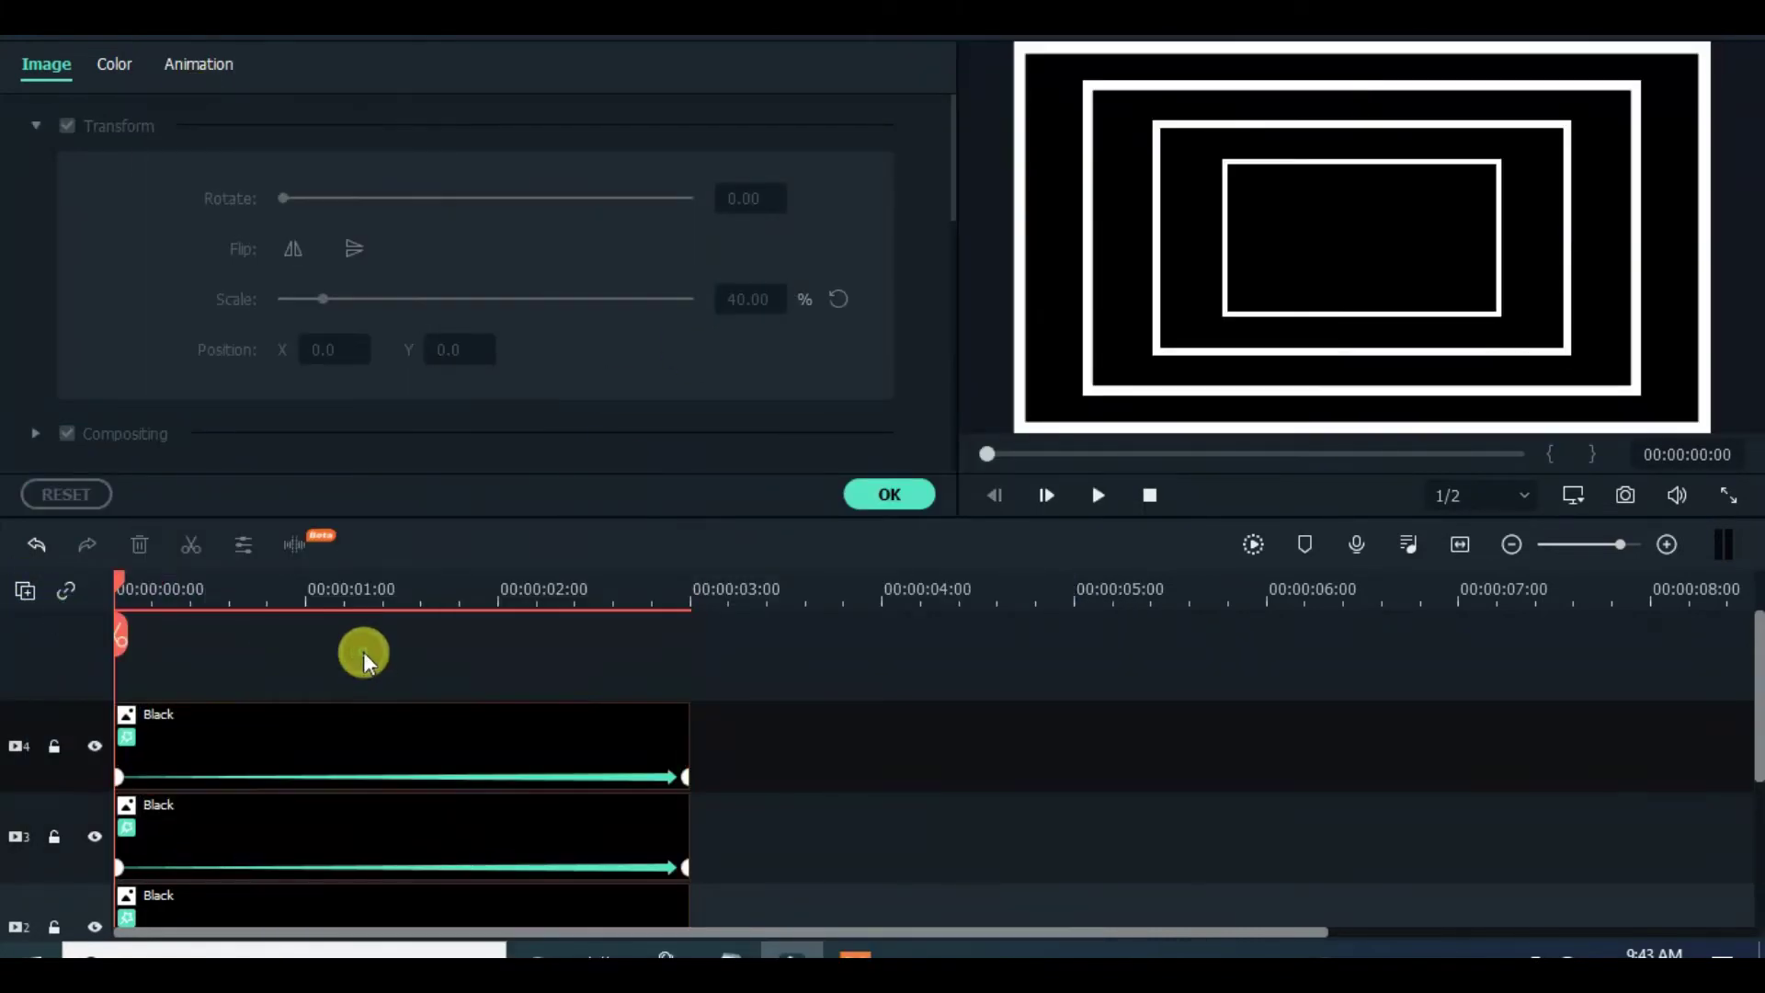
left_click(899, 495)
Step: Set the track height to Small and preview the nested Black frames' zoom
left_click(28, 588)
mouse_move(184, 780)
left_click(372, 786)
left_click_drag(1757, 654, 1759, 703)
left_click(1098, 495)
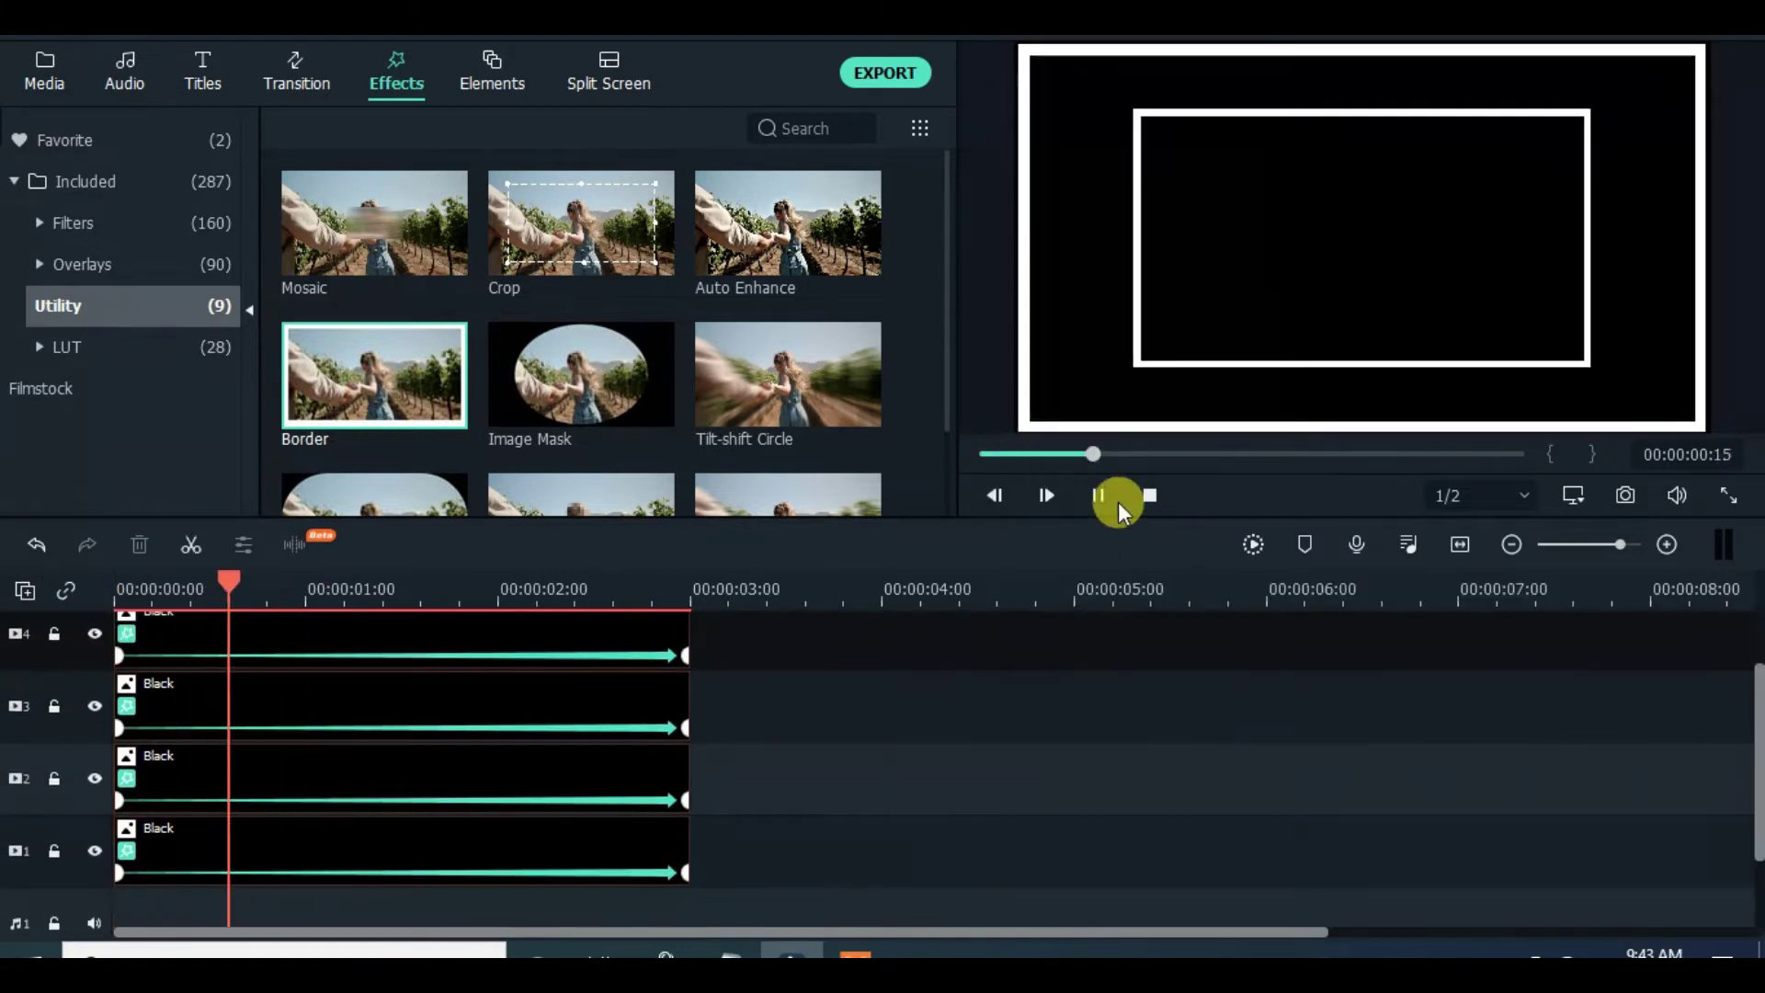
left_click_drag(1757, 685, 1756, 634)
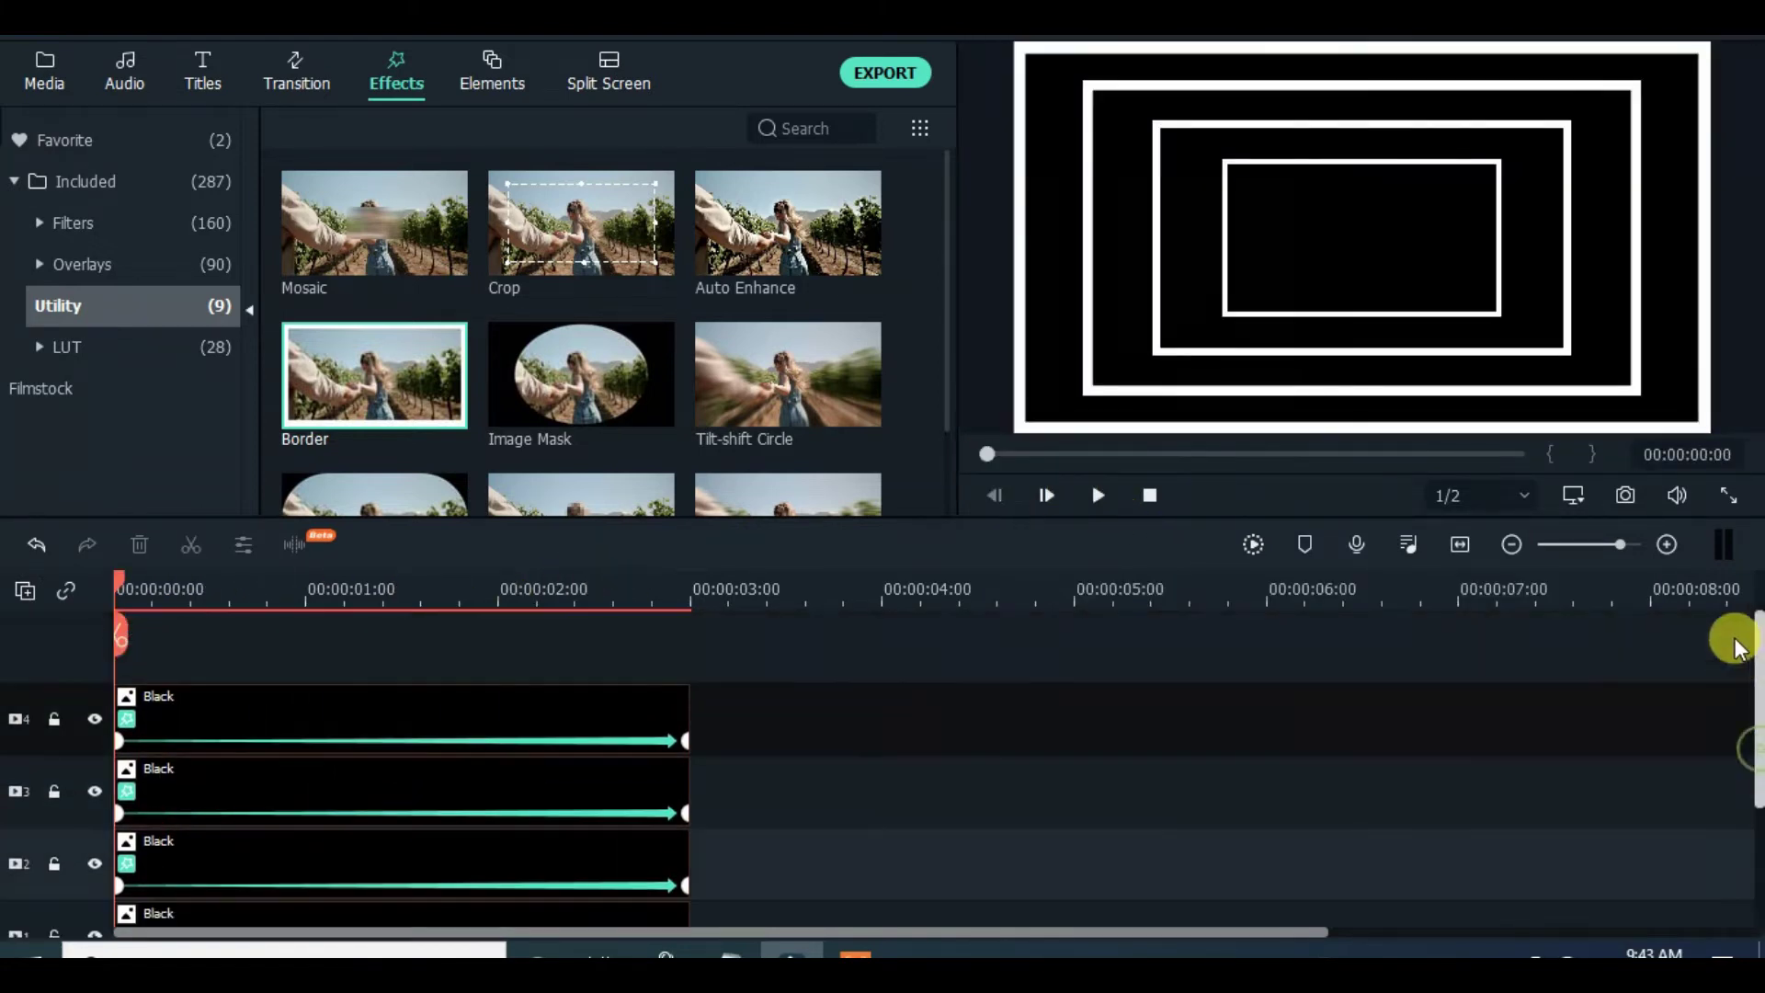
Step: Import the production ID_4443733 video and place it at the start of a new track above the Black clips
left_click(44, 71)
left_click(337, 140)
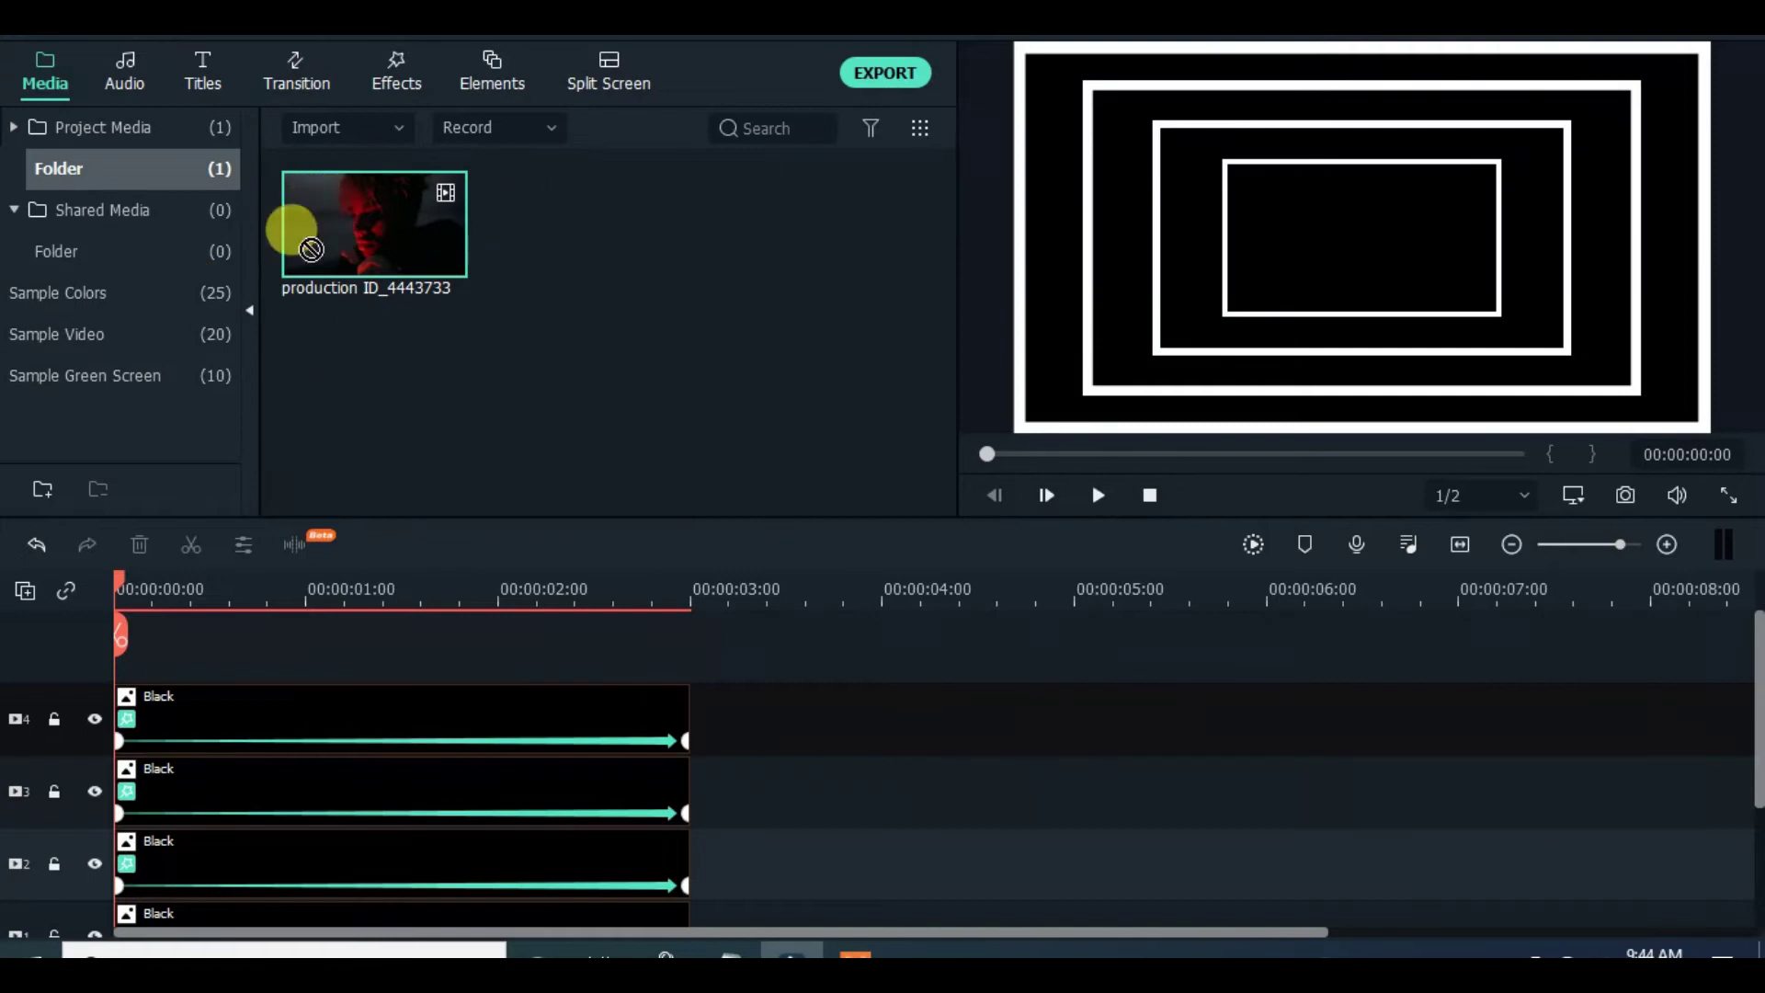
left_click_drag(312, 250, 119, 631)
Step: Shorten the production ID_4443733 clip by splitting it near its end and deleting the remainder
left_click_drag(1374, 590, 1618, 579)
left_click_drag(467, 932, 726, 932)
left_click_drag(602, 587, 630, 588)
left_click(190, 544)
left_click(139, 544)
left_click(1452, 546)
mouse_move(1756, 647)
left_mouse_down()
mouse_move(1742, 702)
mouse_move(1755, 646)
left_mouse_up()
scroll(1529, 706, "up", 1)
Step: Apply a slightly thickened Border effect to the production ID_4443733 clip and set its Transform scale to 20%
left_click(397, 71)
left_click_drag(371, 366, 276, 740)
double_click(385, 760)
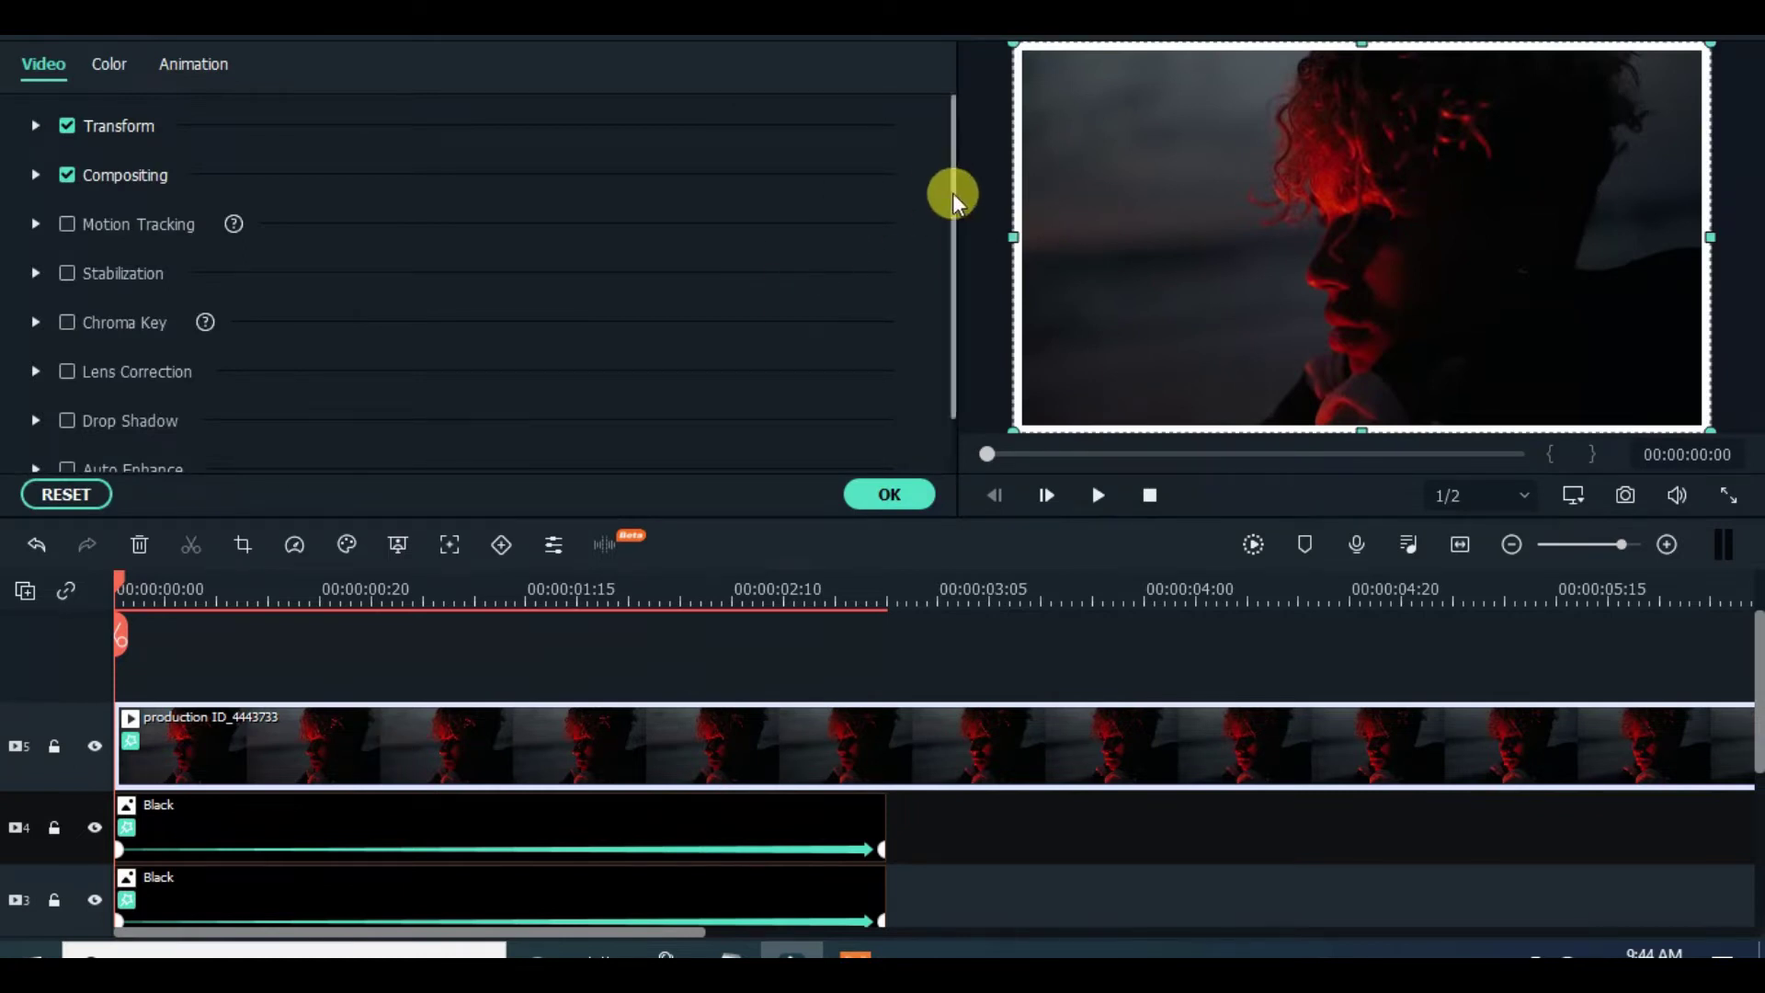
left_click_drag(965, 213, 928, 175)
left_click(717, 351)
left_click(35, 125)
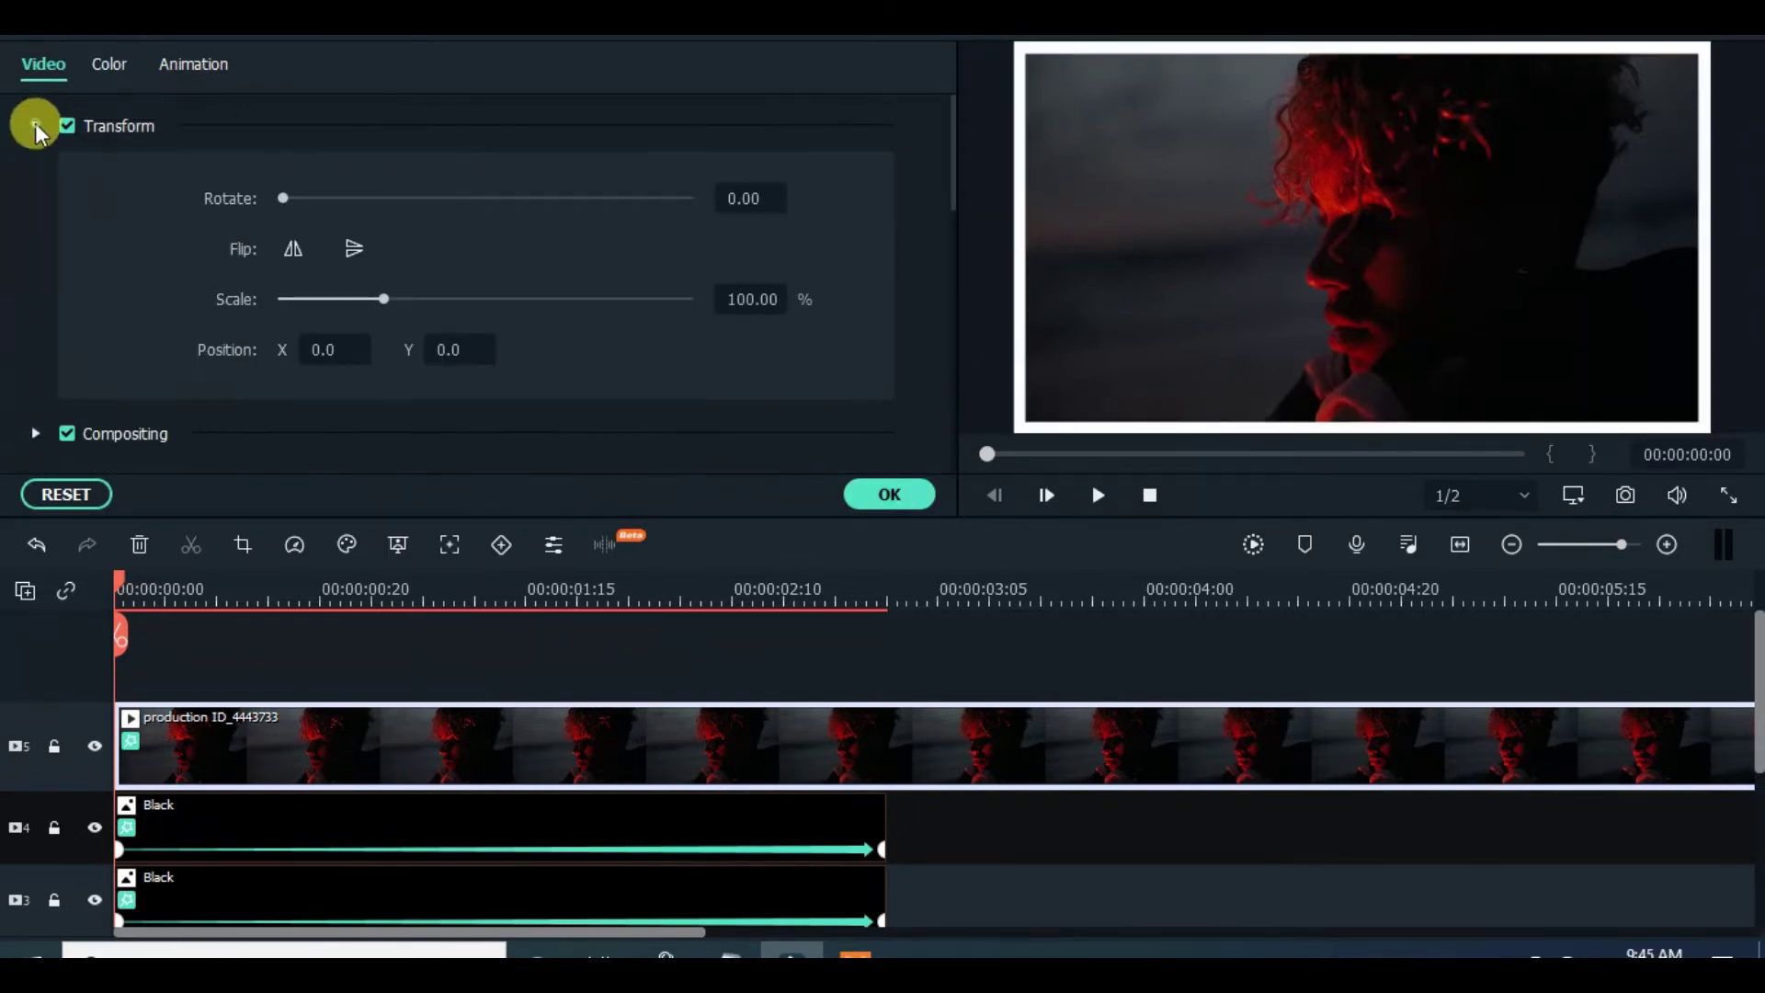
key("Return")
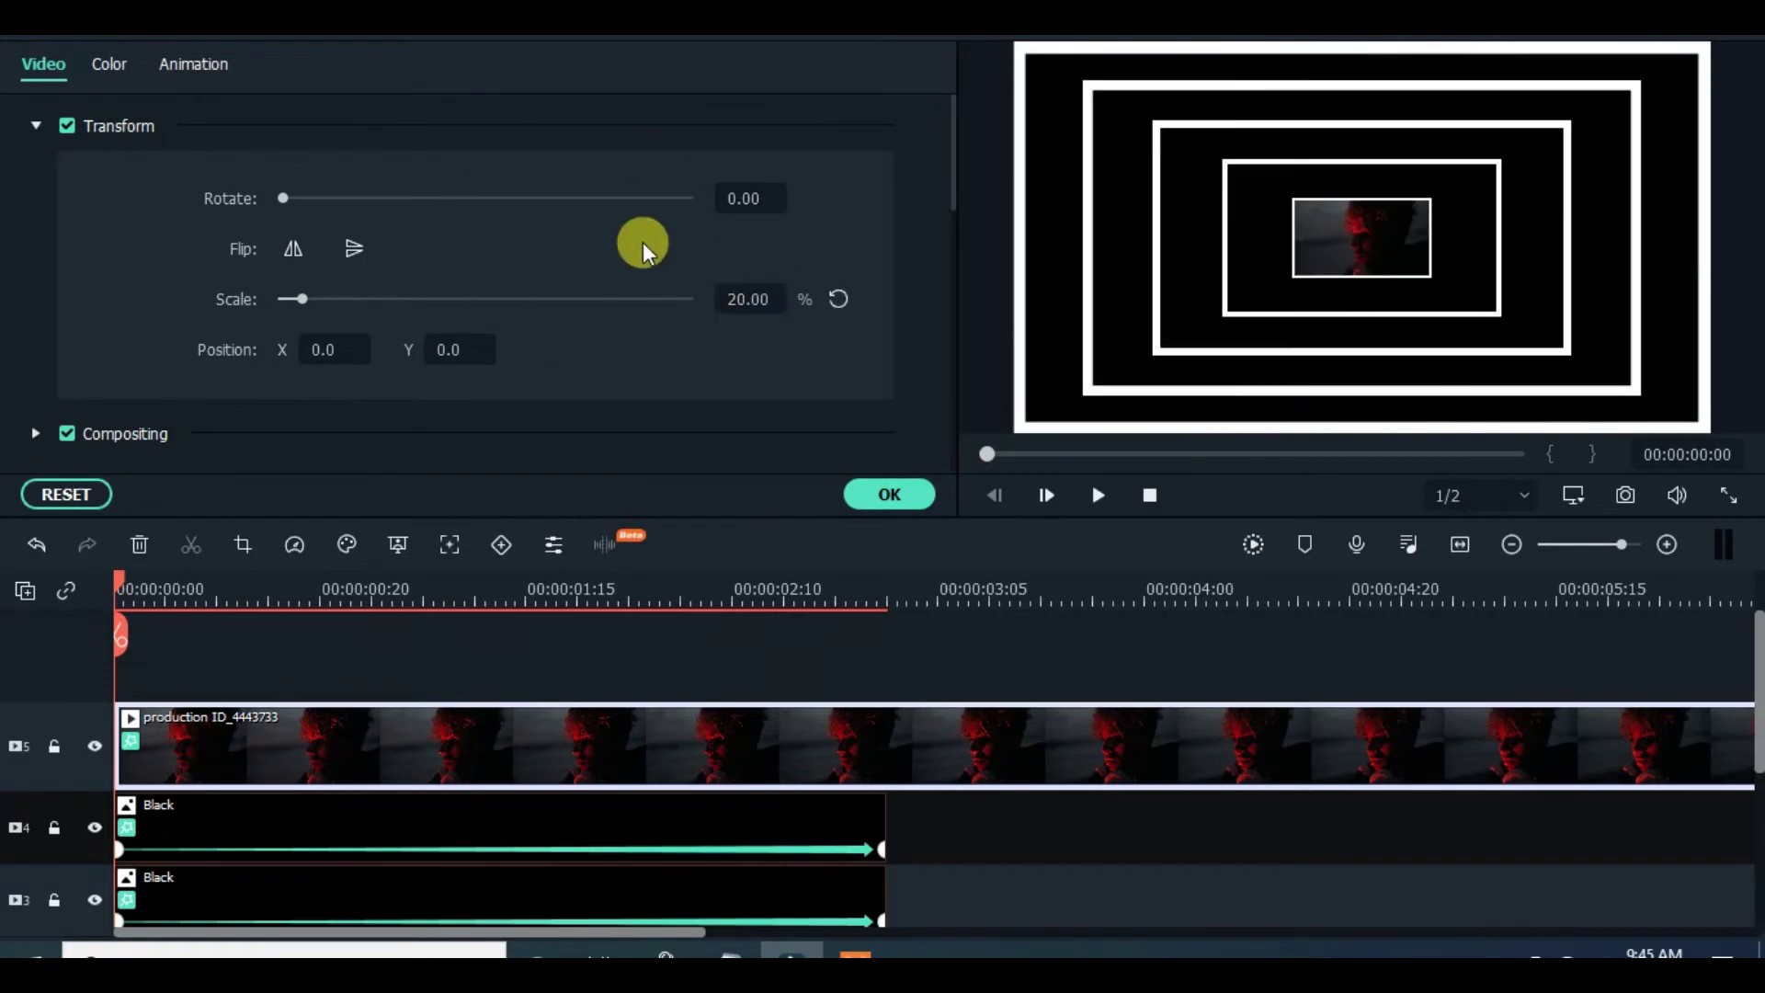
Step: Animate the production ID_4443733 clip with keyframes at its start and at 00:00:03:00, scaling to 400% at the second
left_click(186, 66)
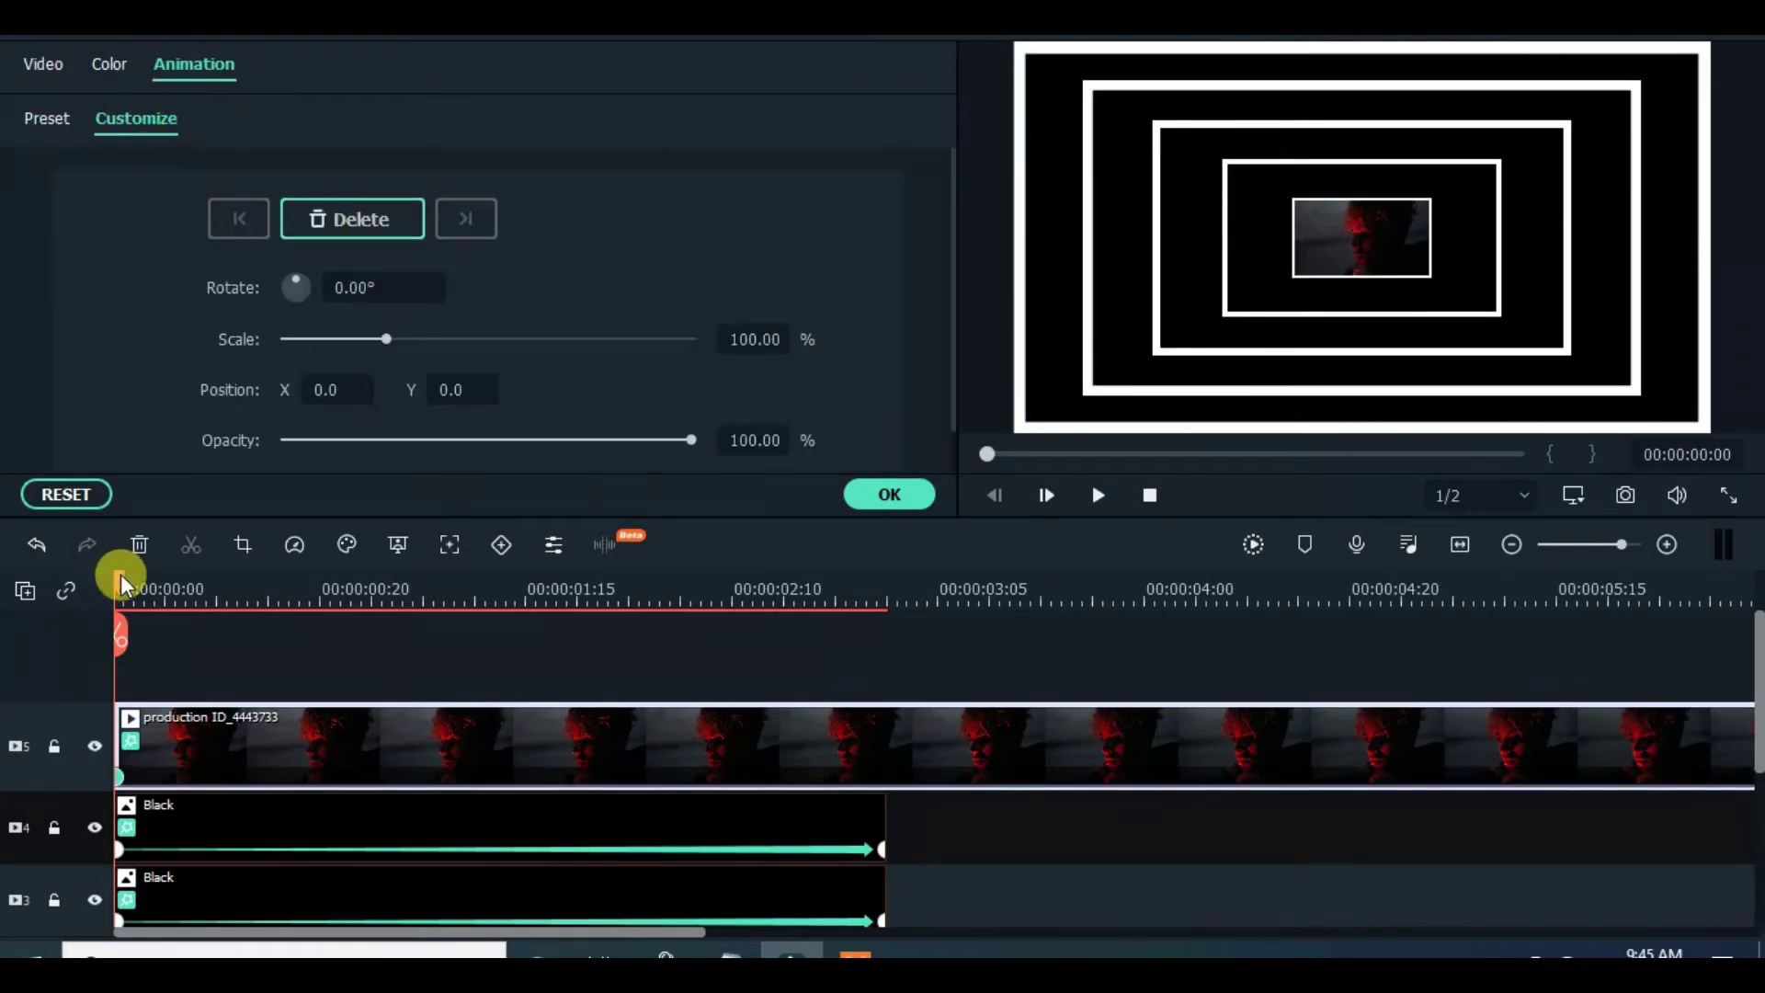
left_click_drag(123, 582, 895, 583)
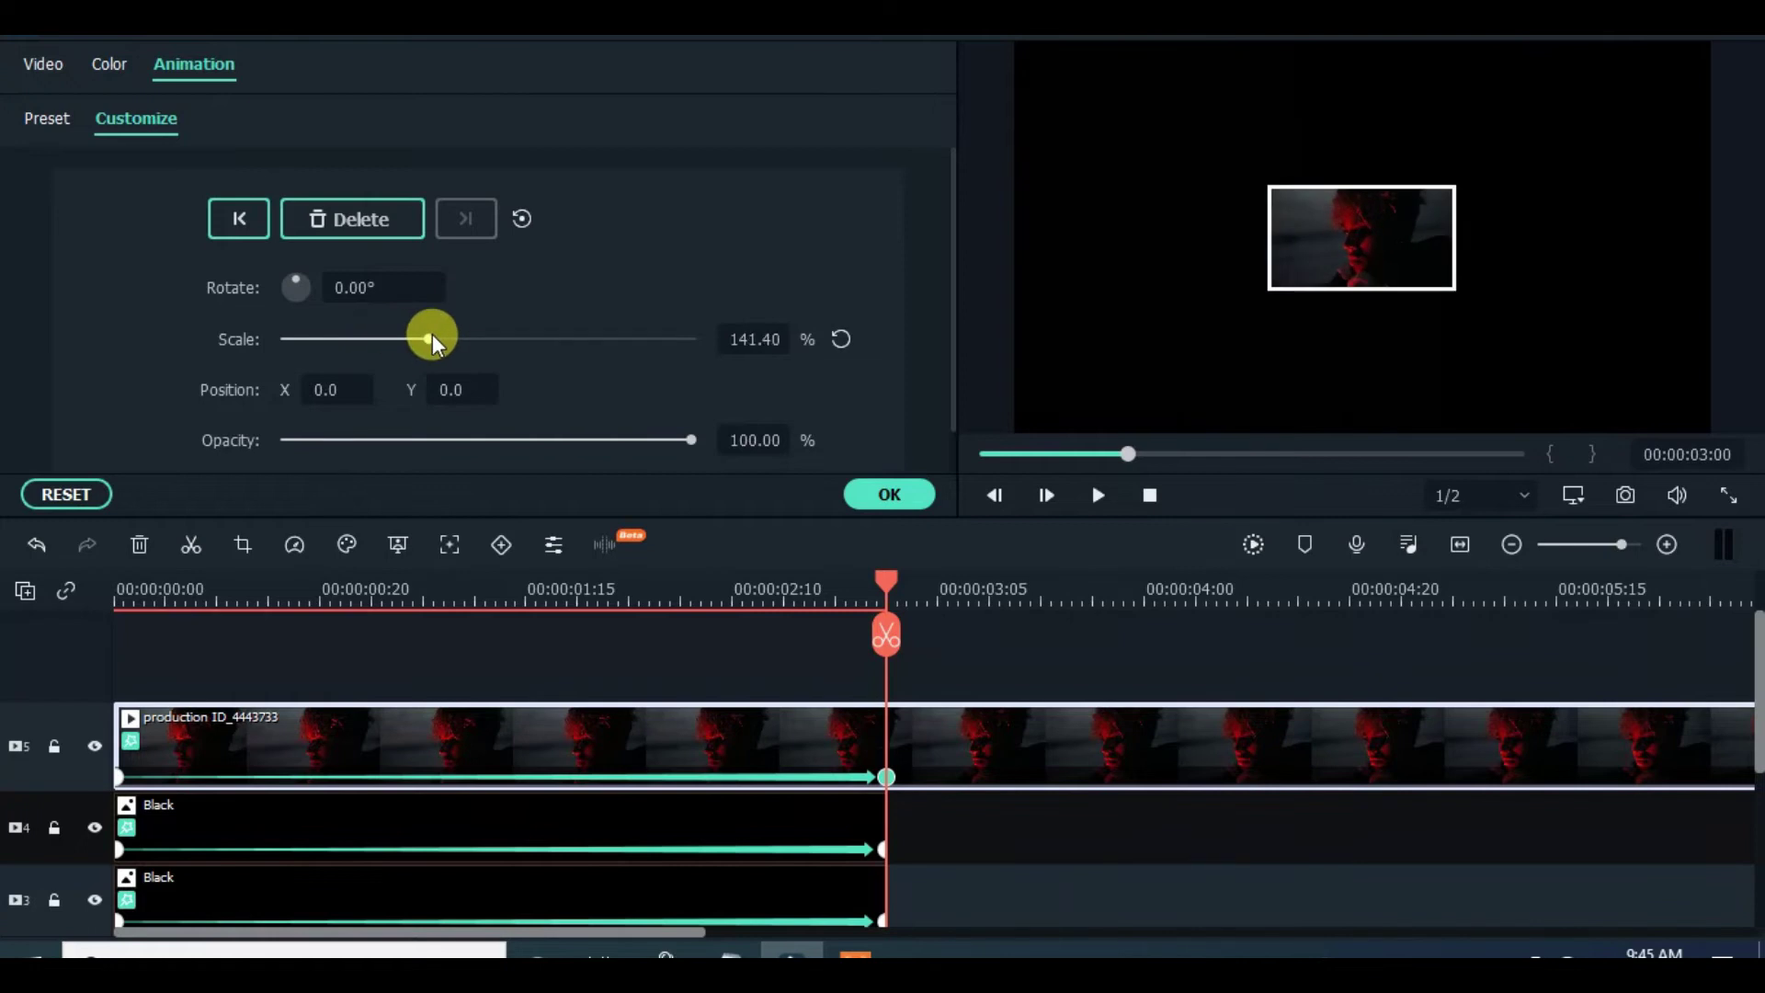
left_click_drag(528, 341, 704, 338)
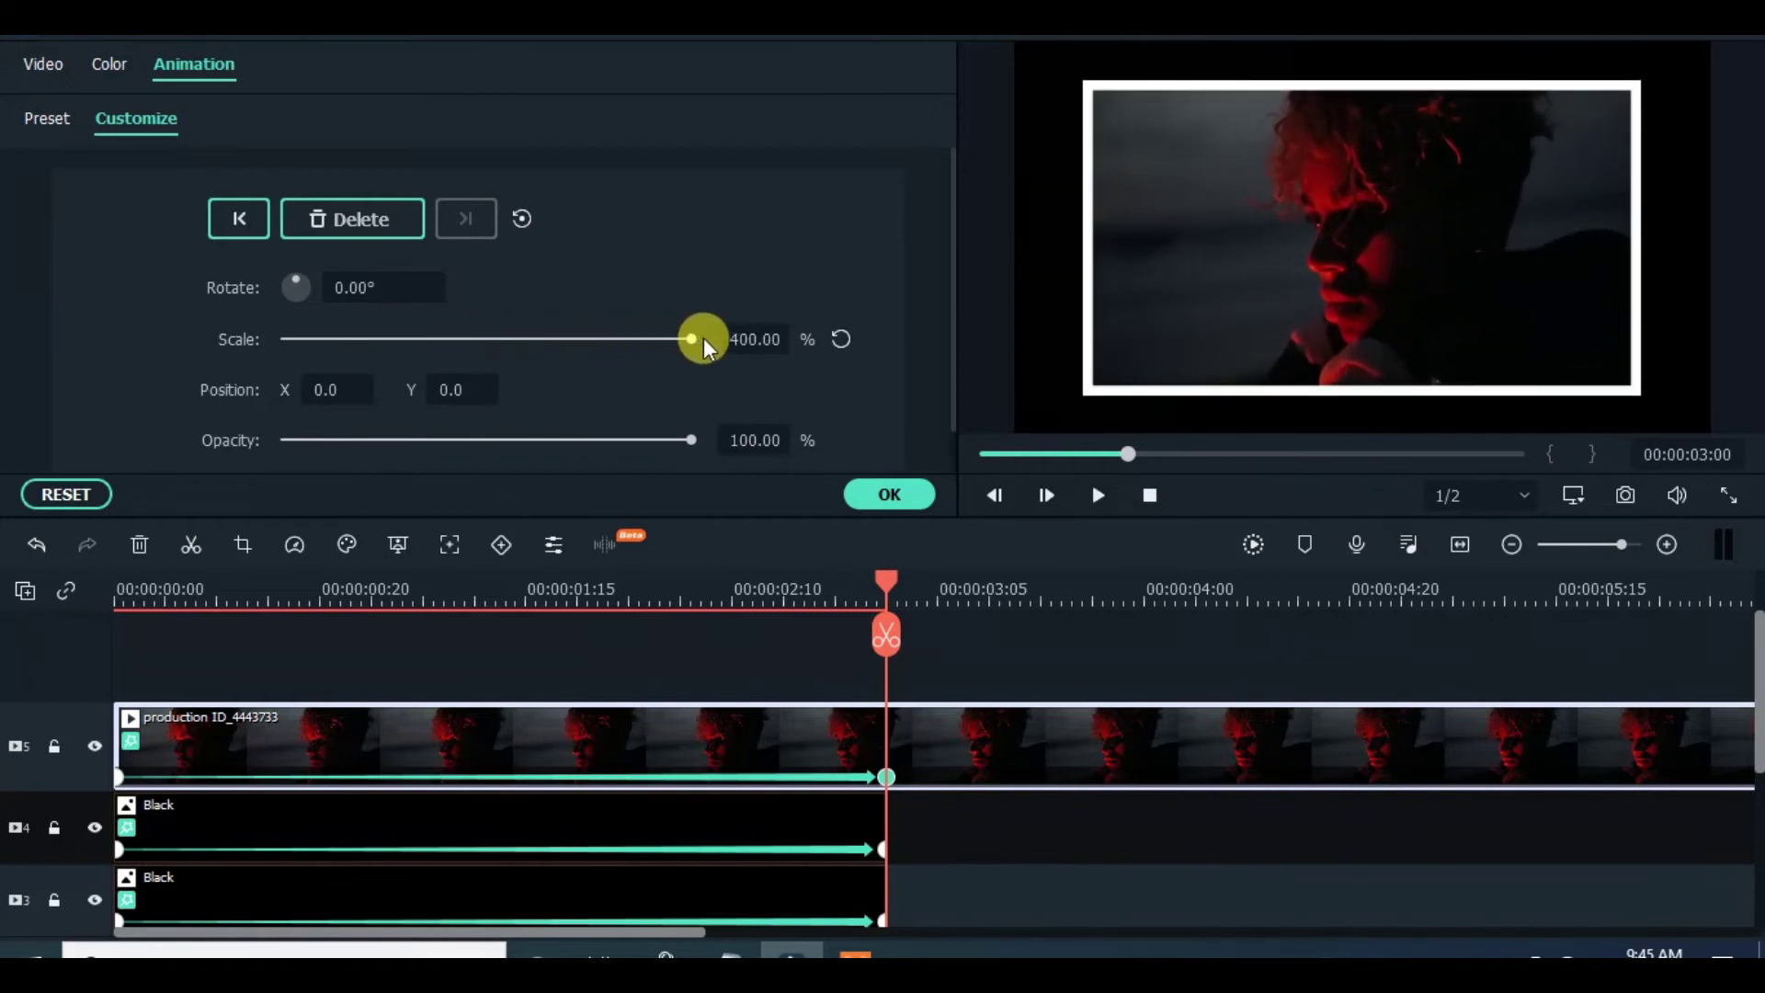
Step: Increase the production ID_4443733 clip's Transform scale slightly so its zoom ends full-screen, and render the timeline preview
left_click(46, 64)
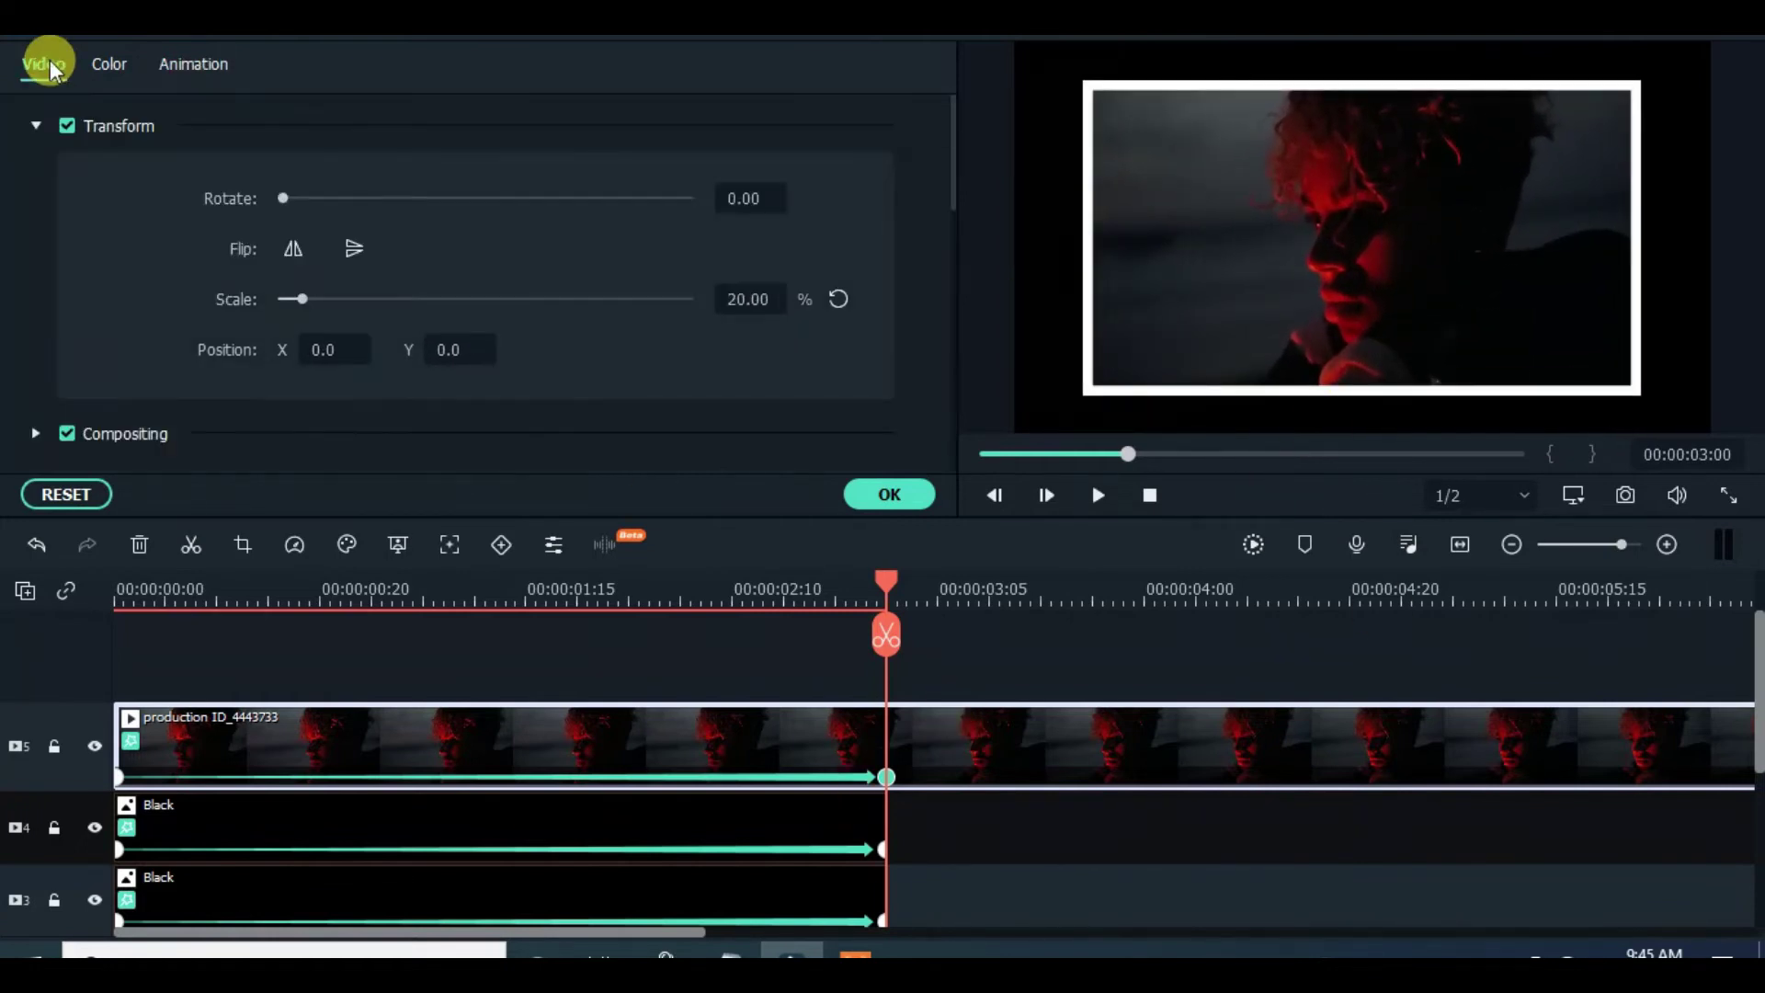
left_click_drag(305, 296, 310, 295)
left_click_drag(863, 588, 782, 588)
left_click(889, 494)
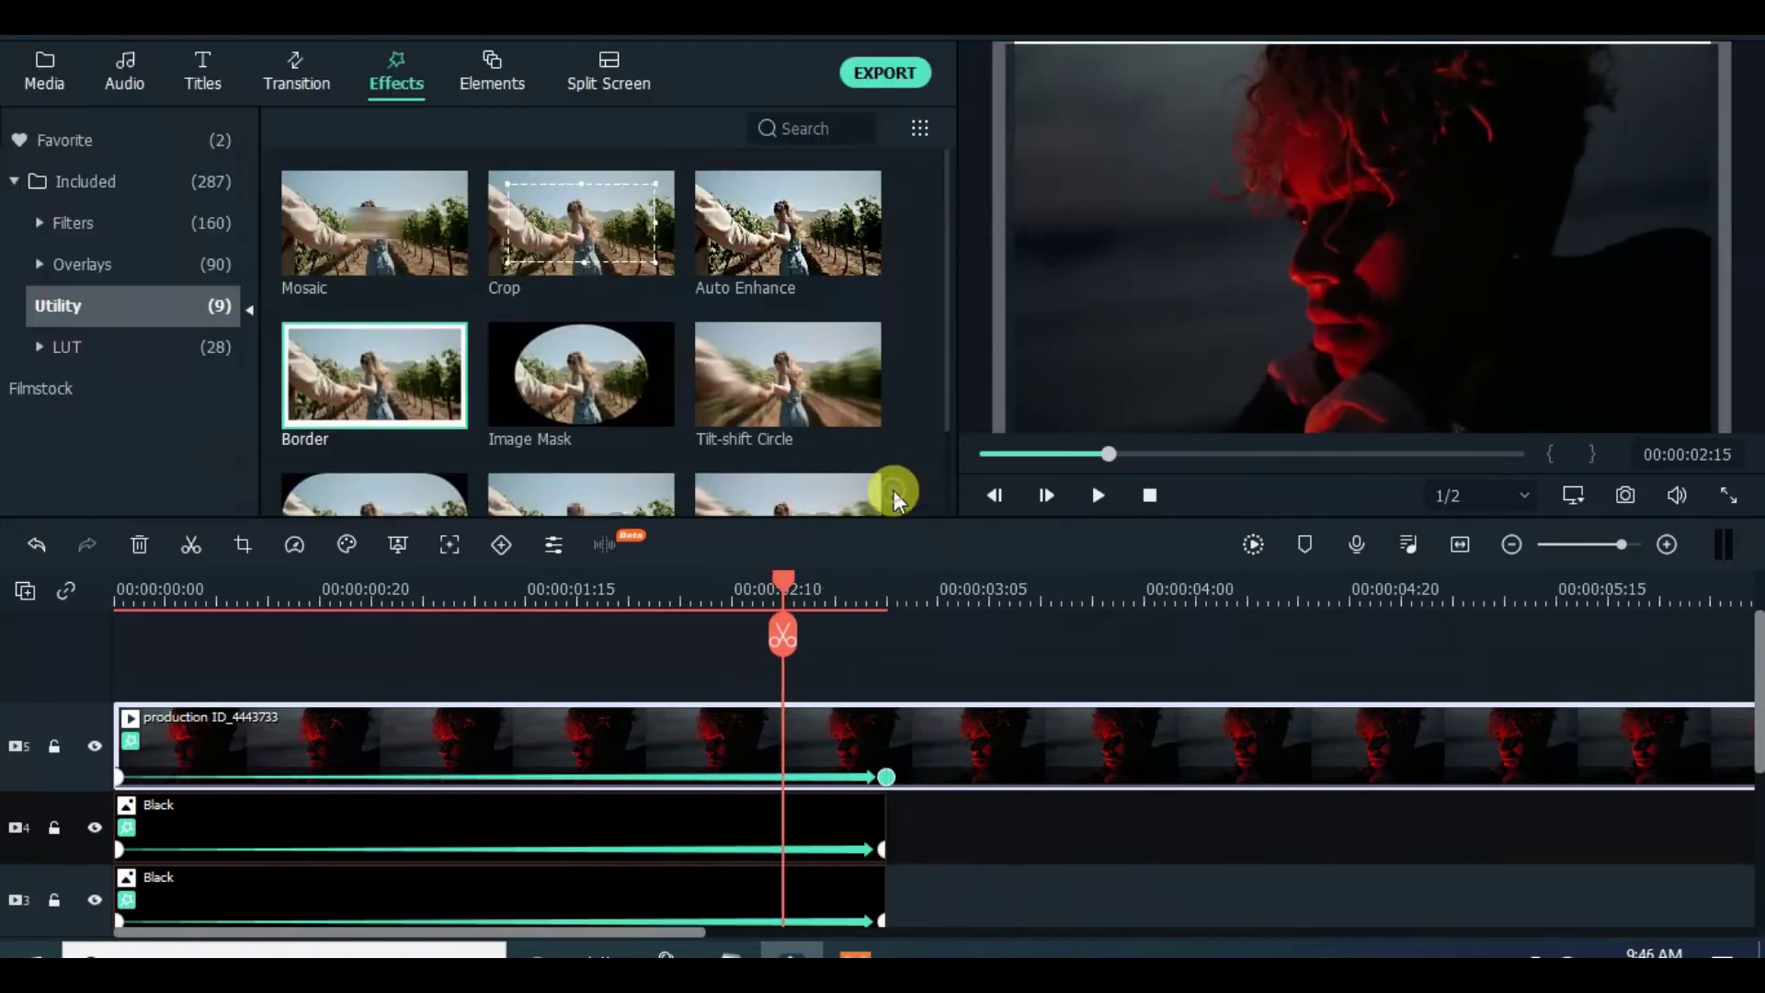
left_click(1253, 546)
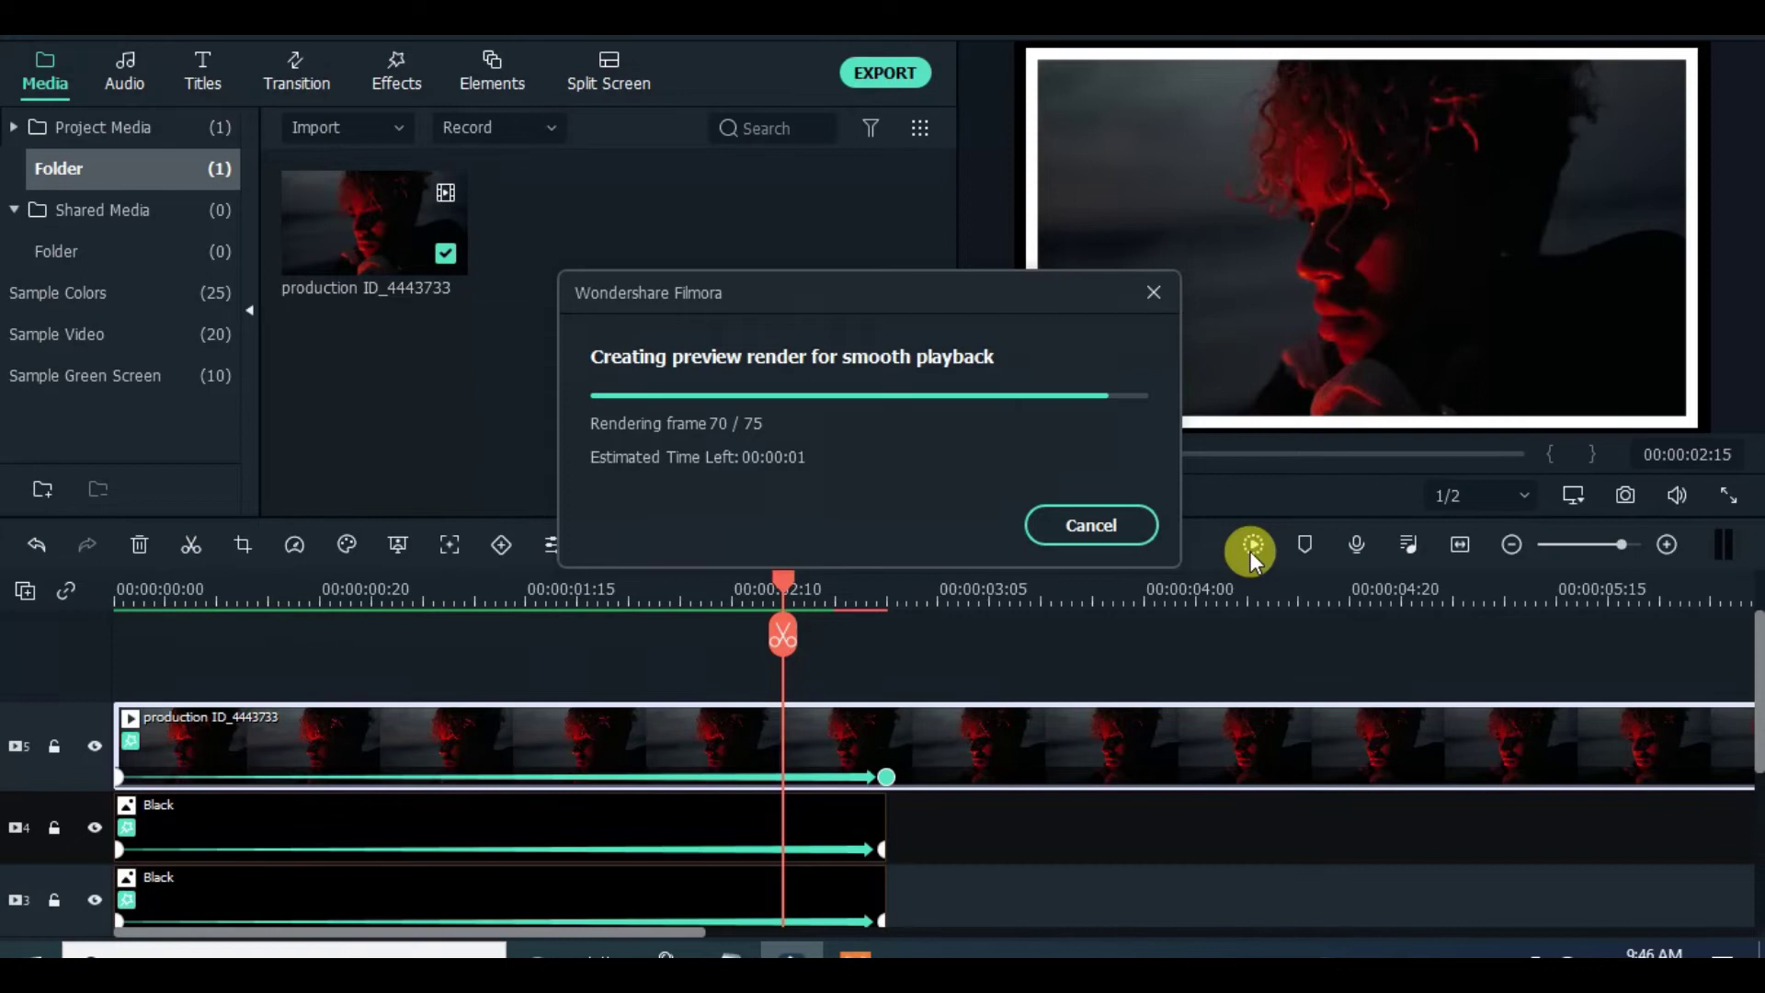
left_click(976, 454)
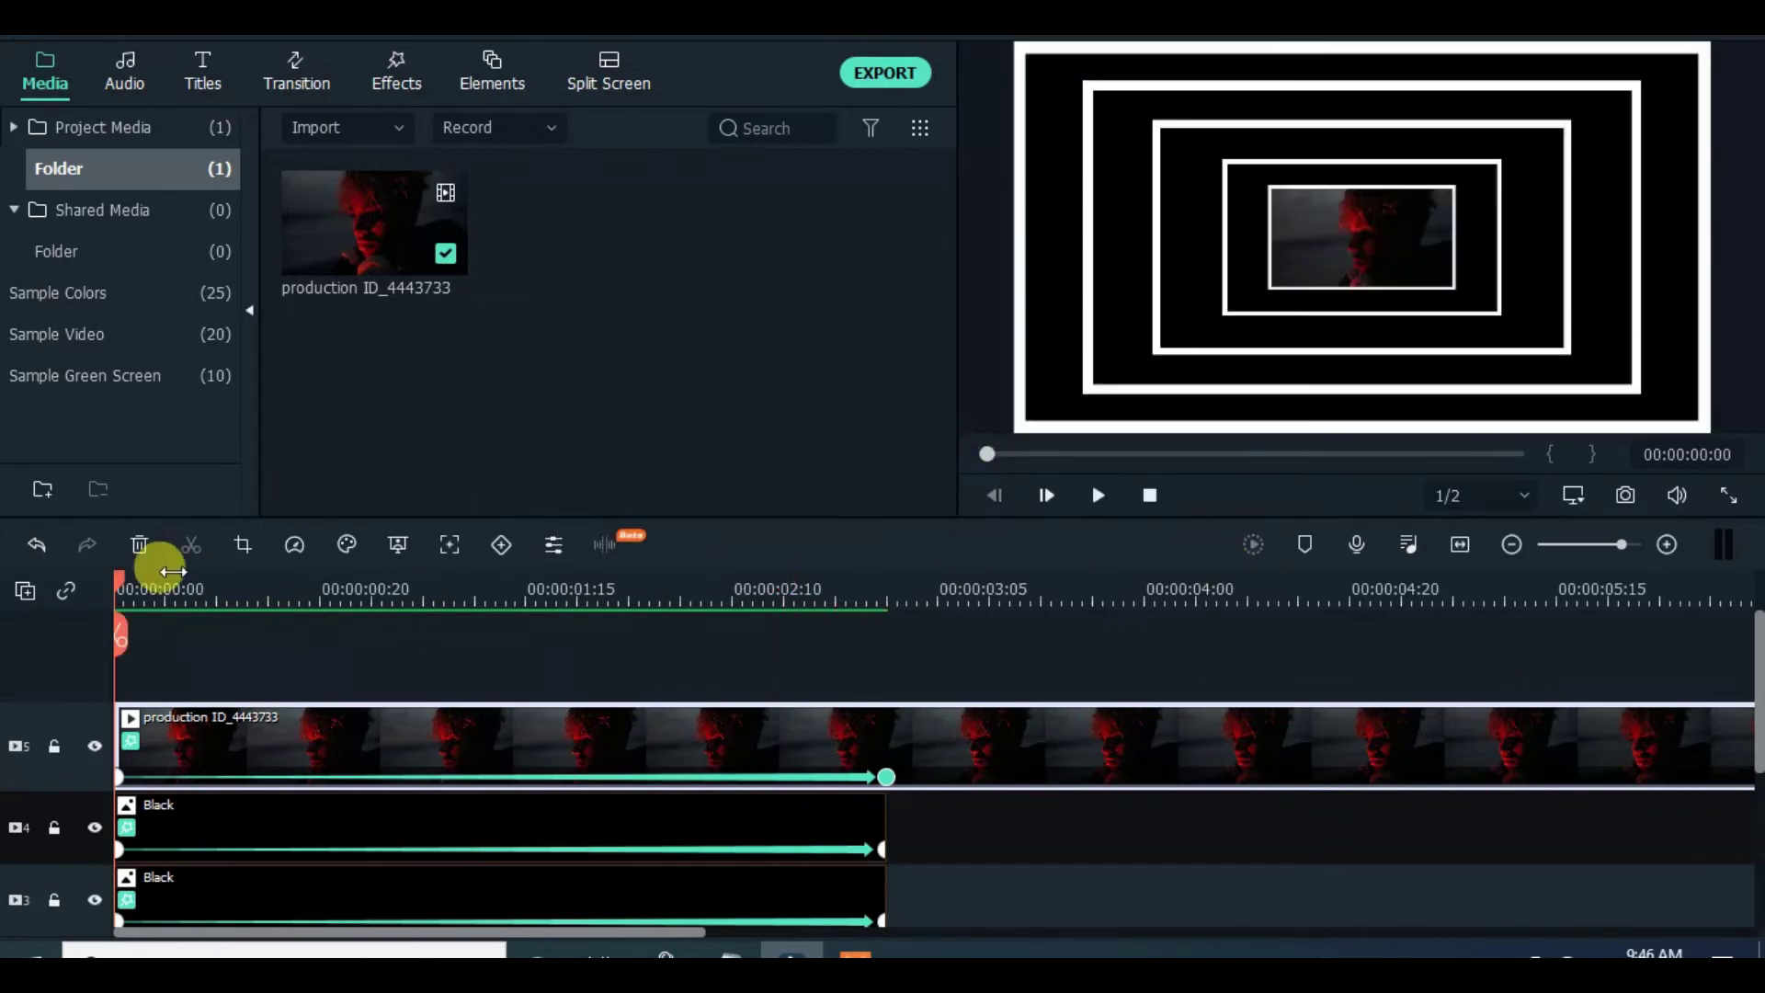
Step: Reduce the track height and fit the whole project into the timeline view
left_click(25, 593)
mouse_move(158, 777)
left_click(391, 788)
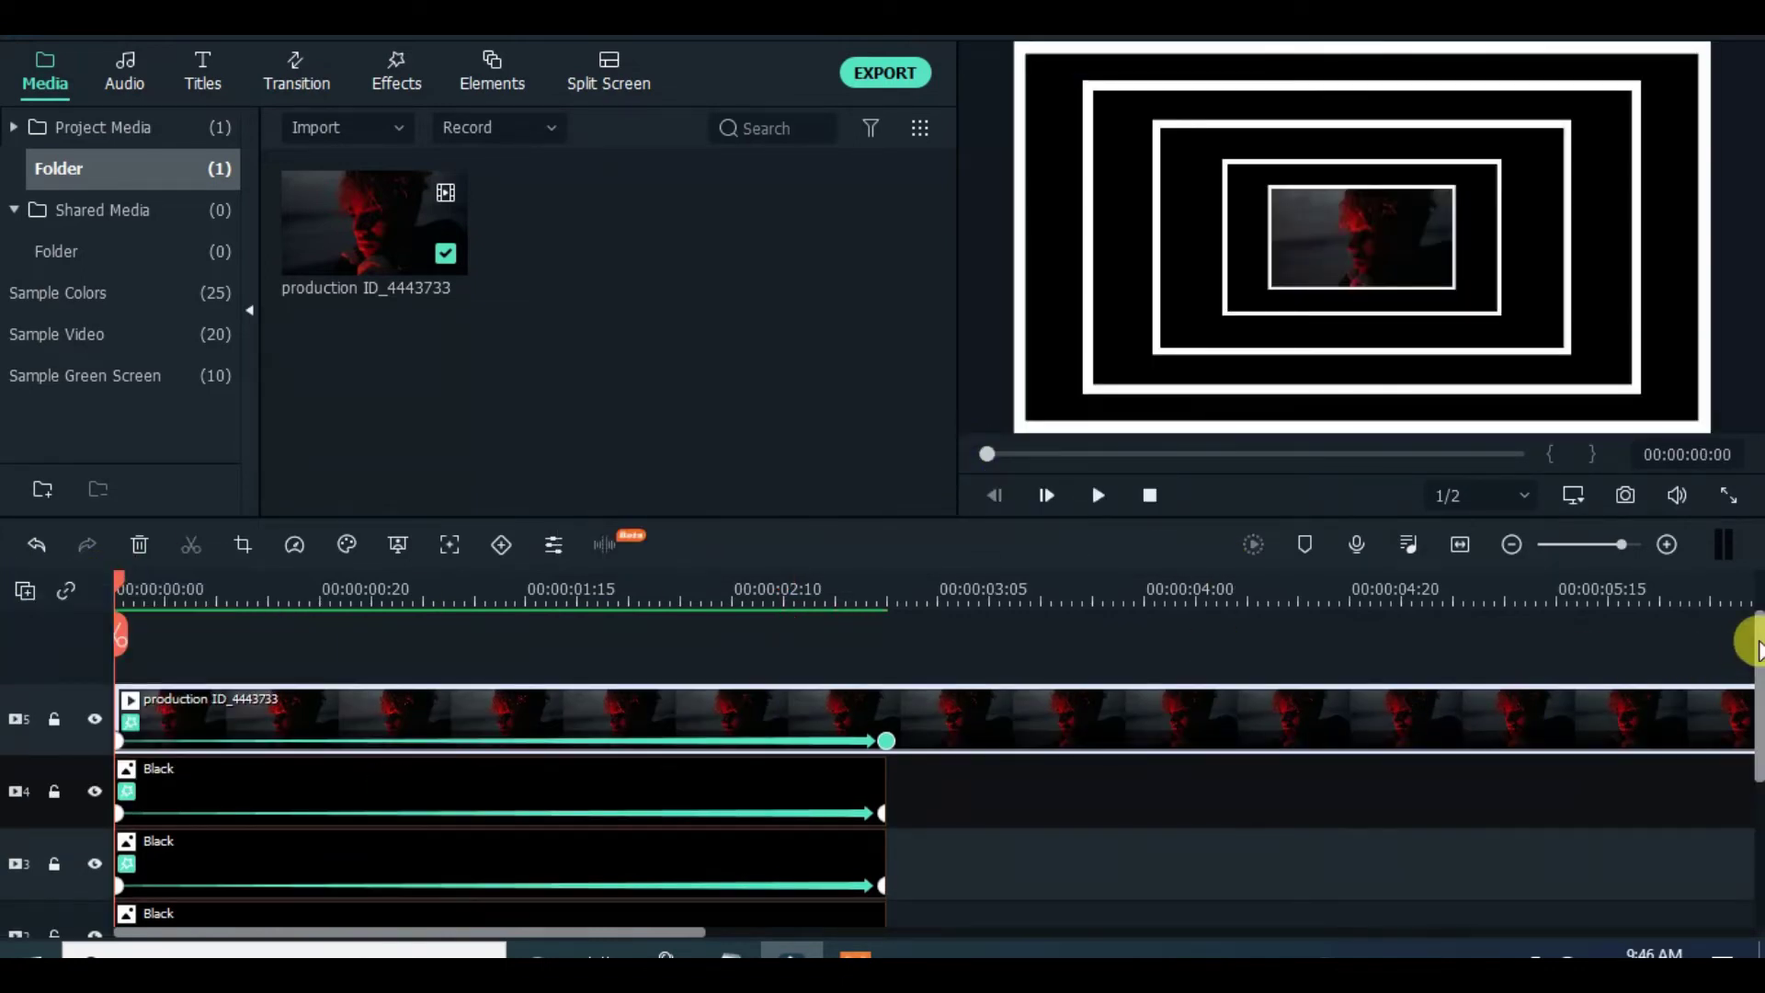
left_click(1458, 547)
mouse_move(1756, 663)
left_mouse_down()
mouse_move(1756, 741)
mouse_move(1756, 667)
left_mouse_up()
Step: Play the nested-frame zoom from the beginning several times to check how it leads into the full-screen video
left_click(1087, 499)
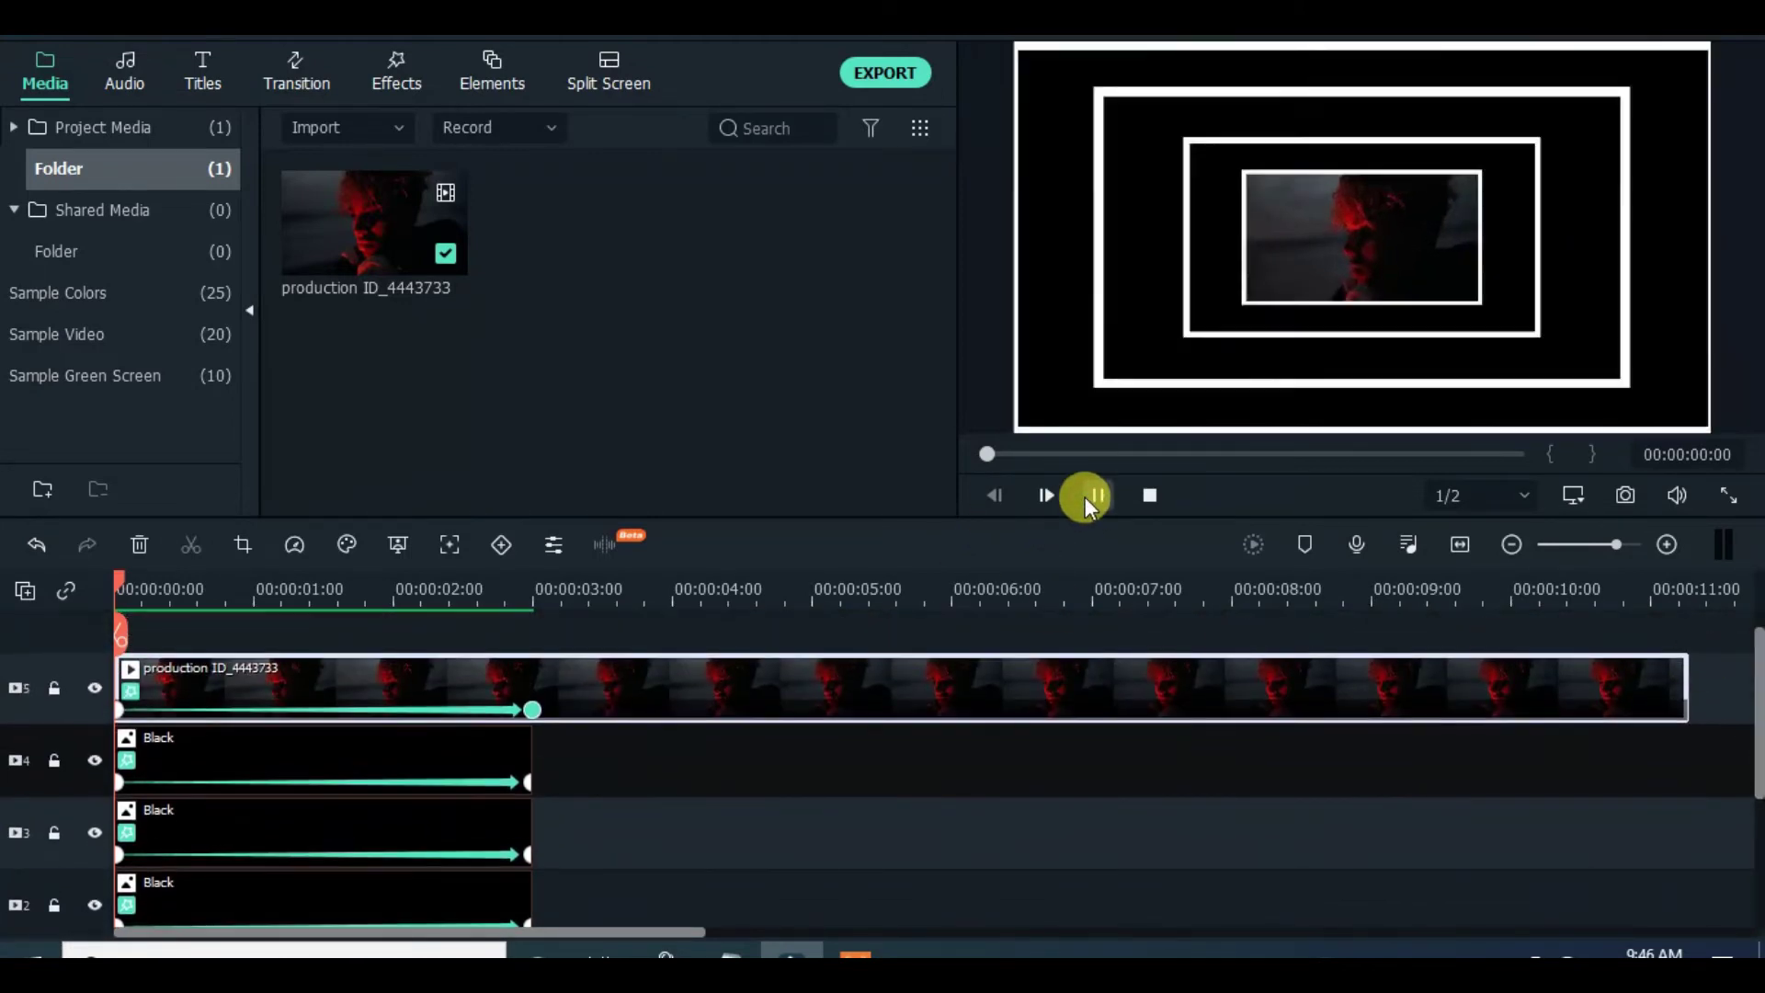
left_click(976, 455)
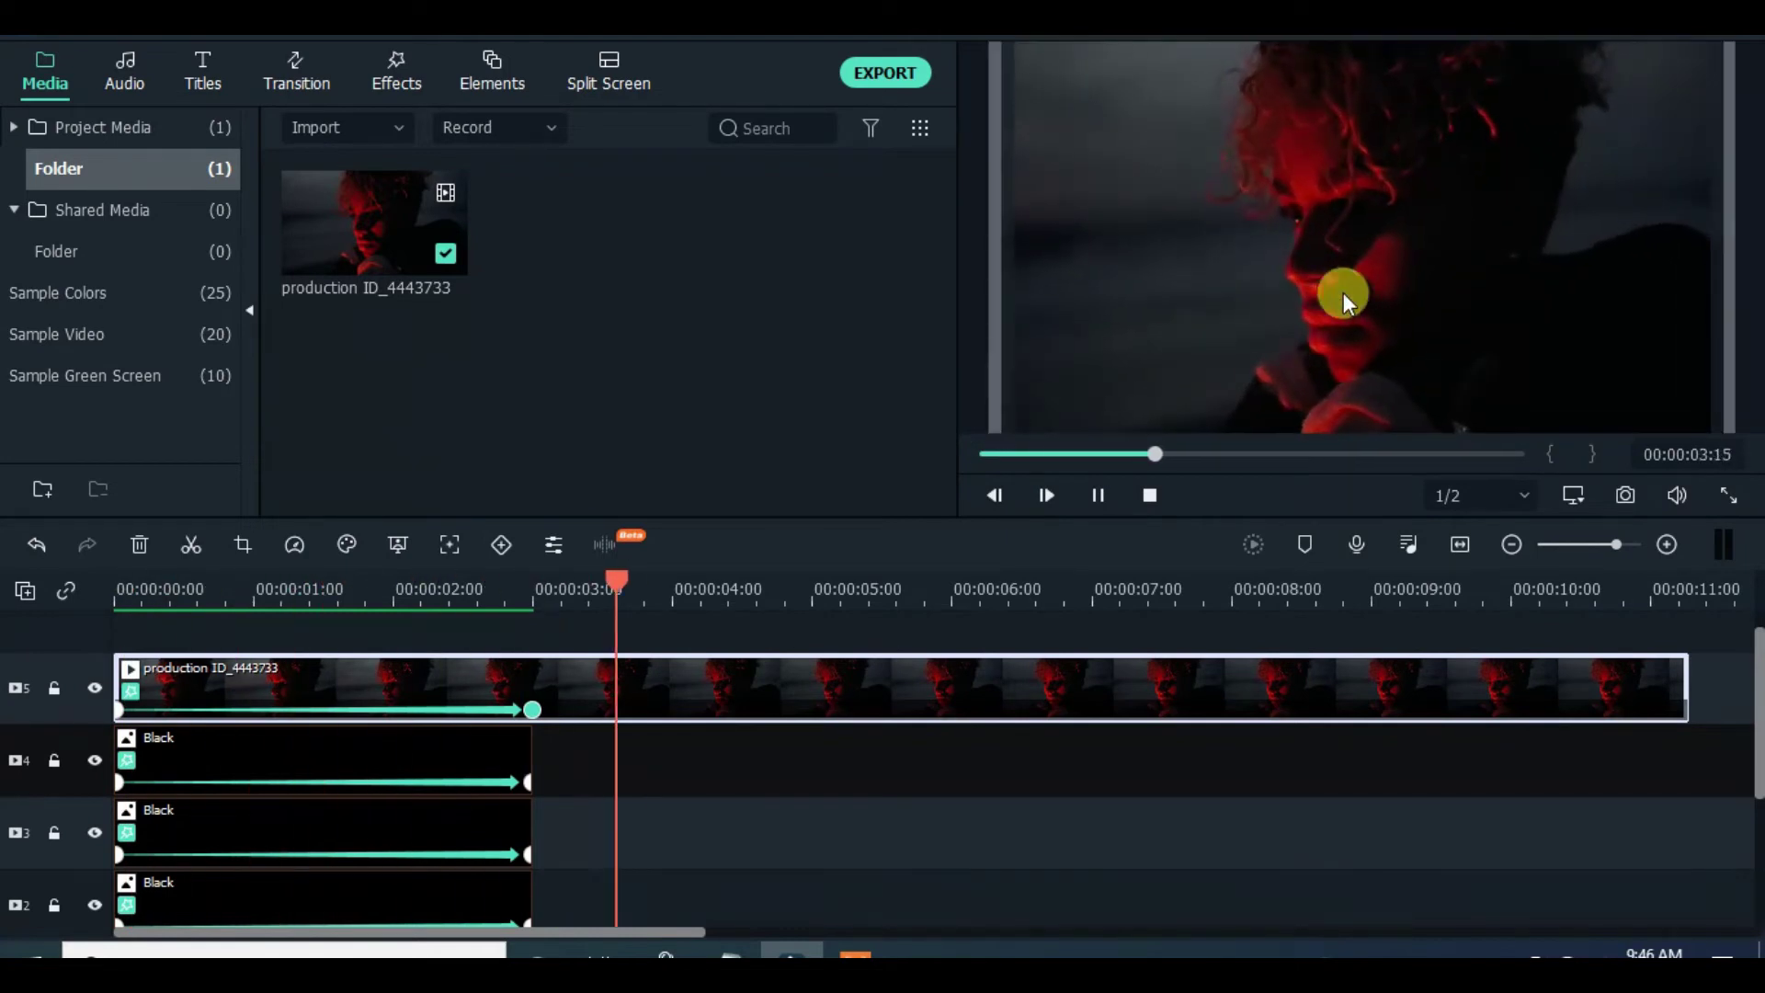
left_click(976, 459)
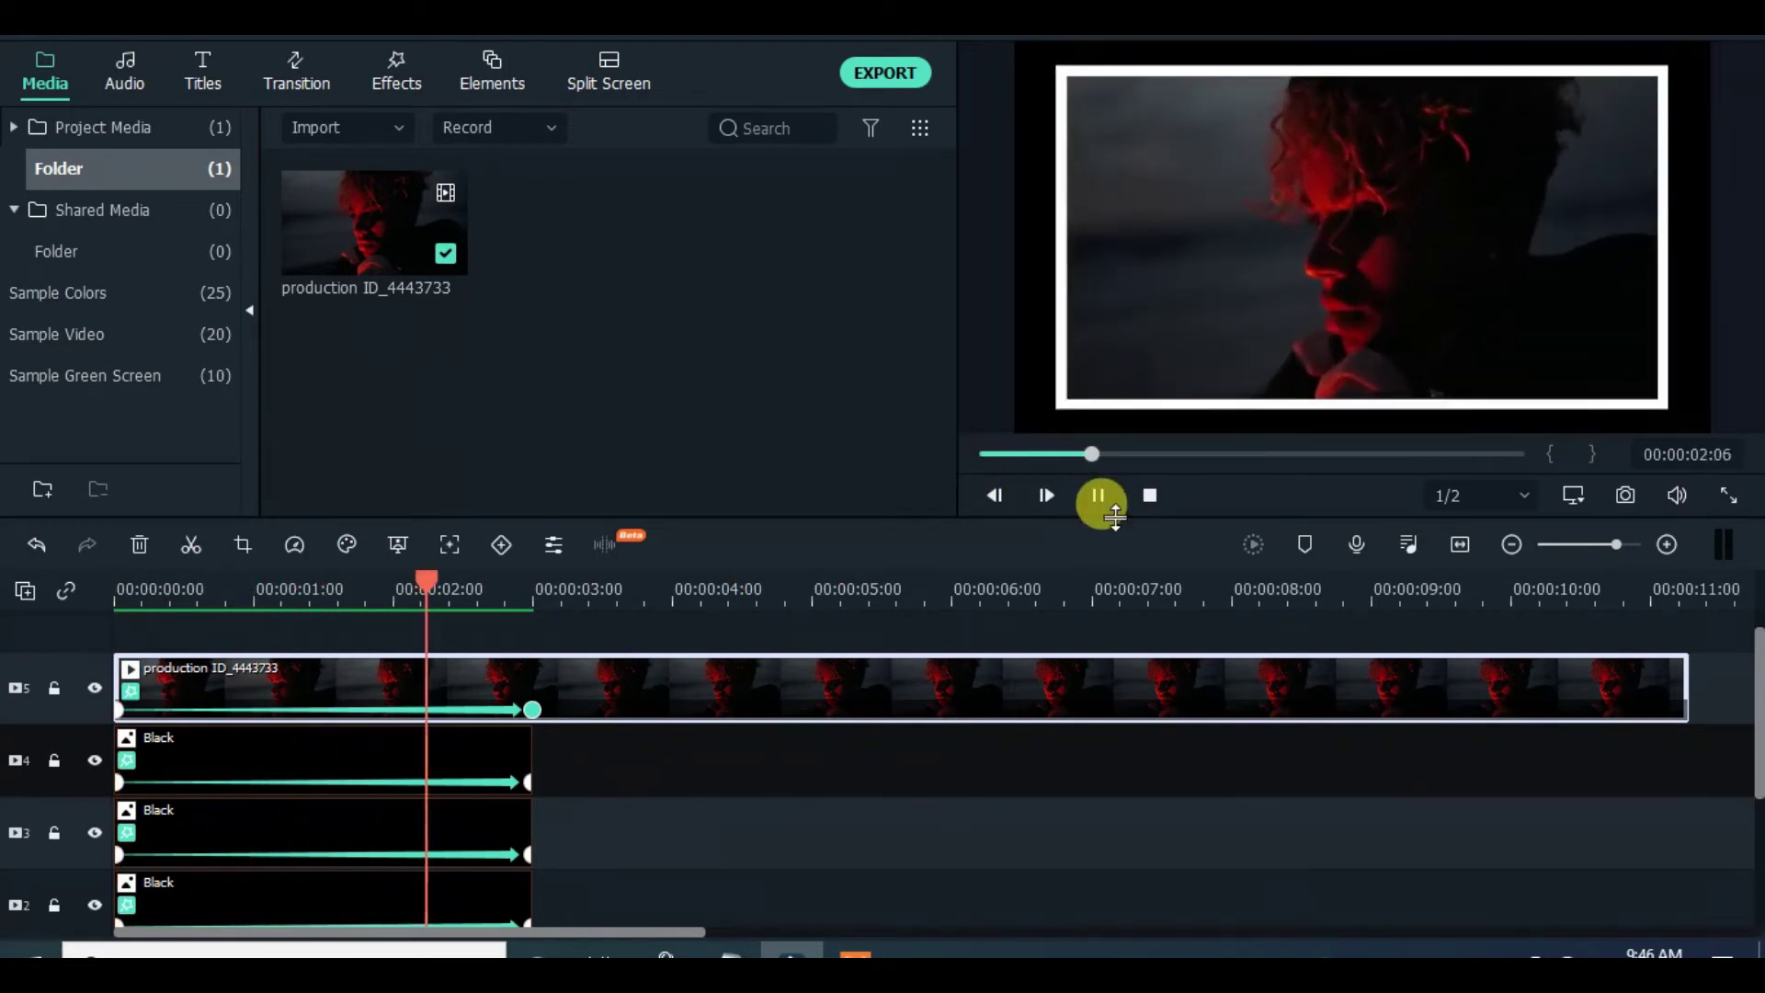
left_click(984, 456)
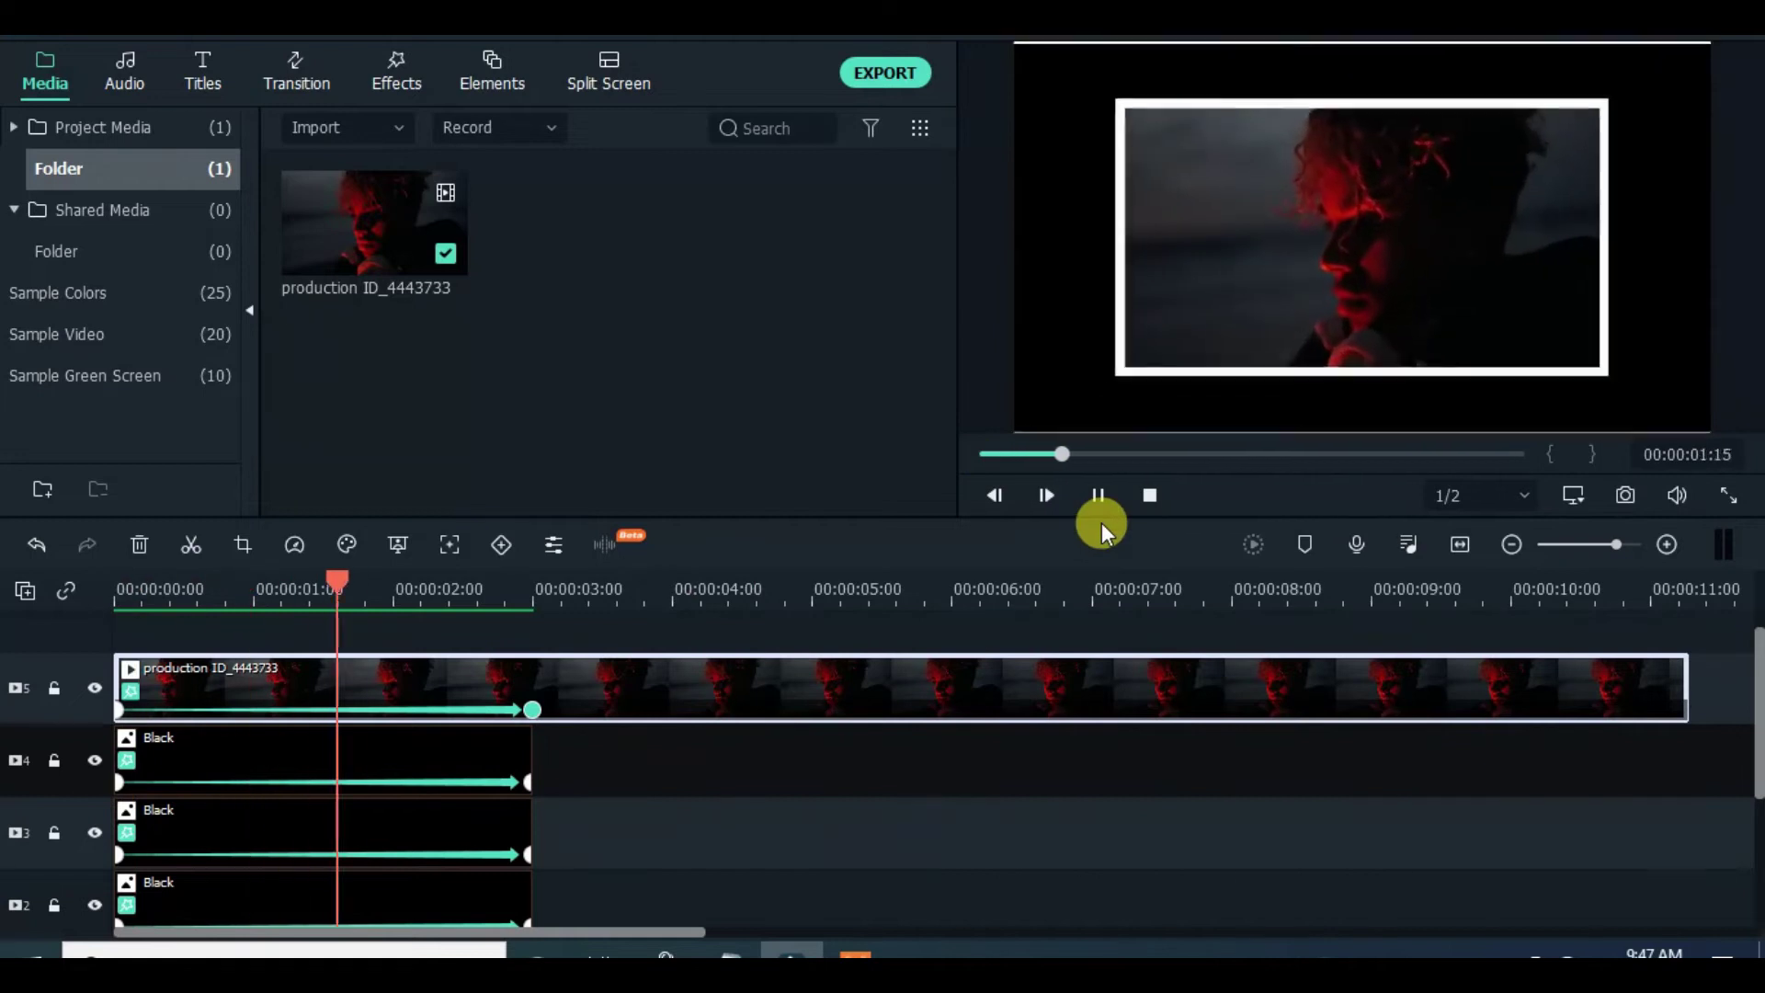
left_click(985, 457)
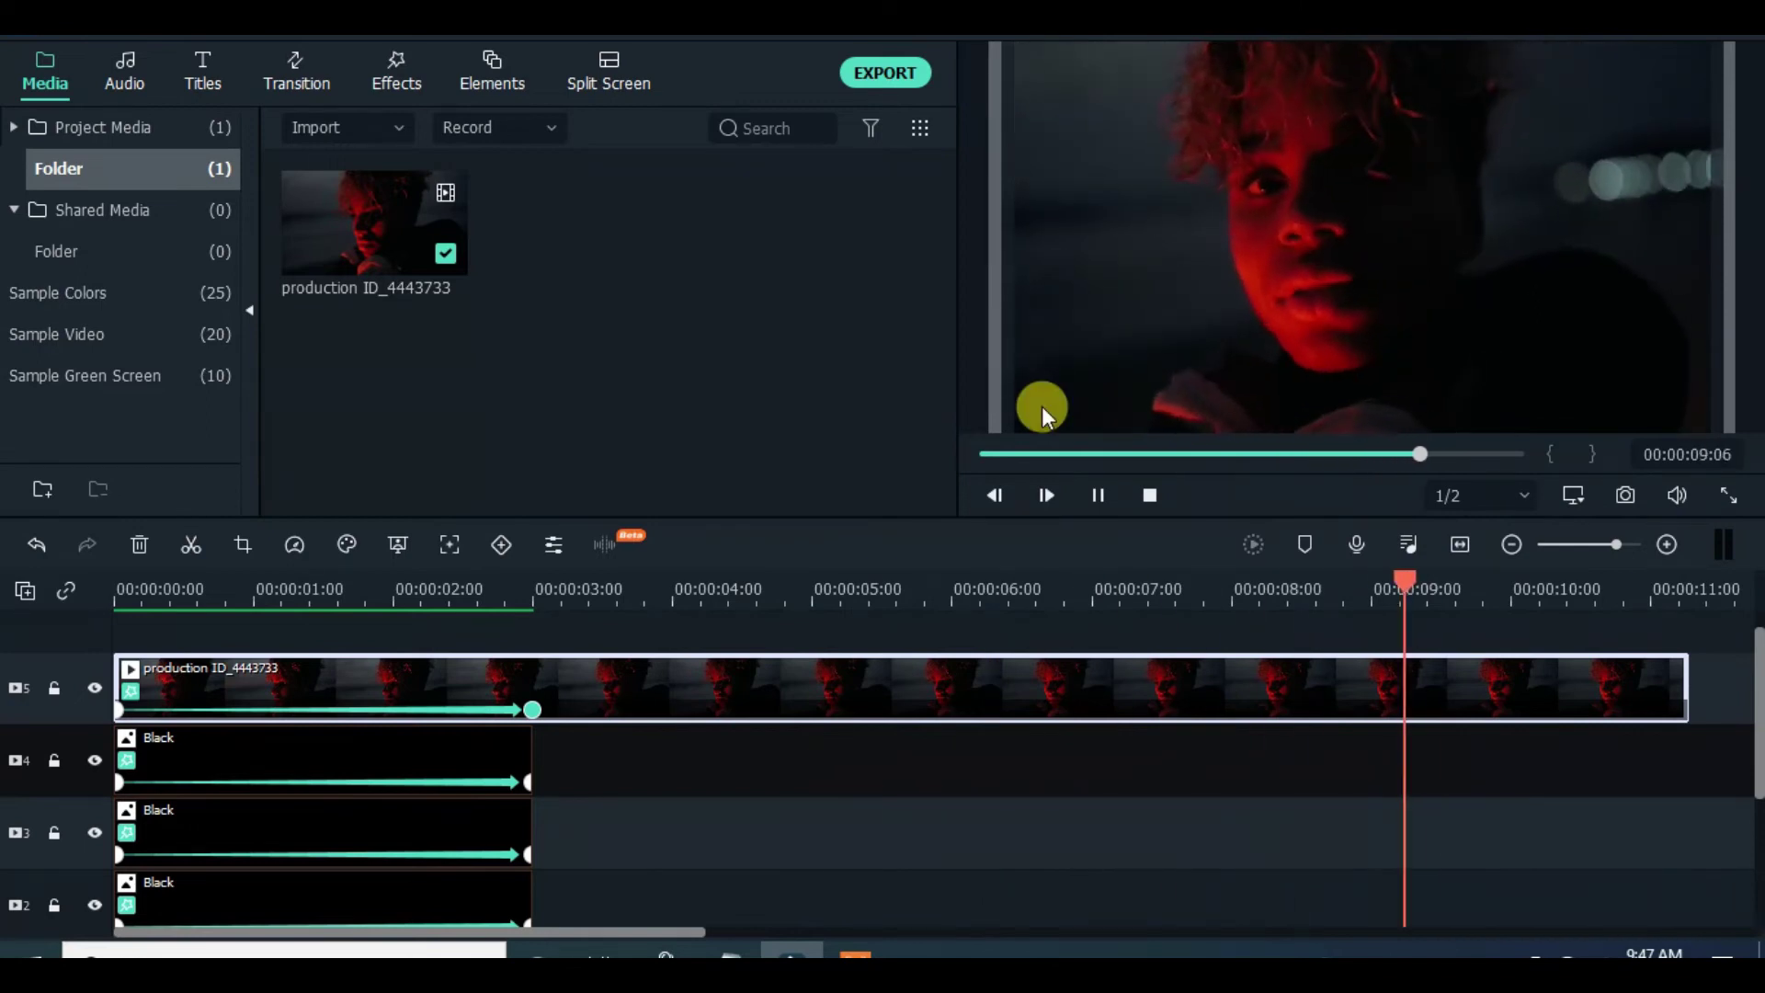
left_click(986, 456)
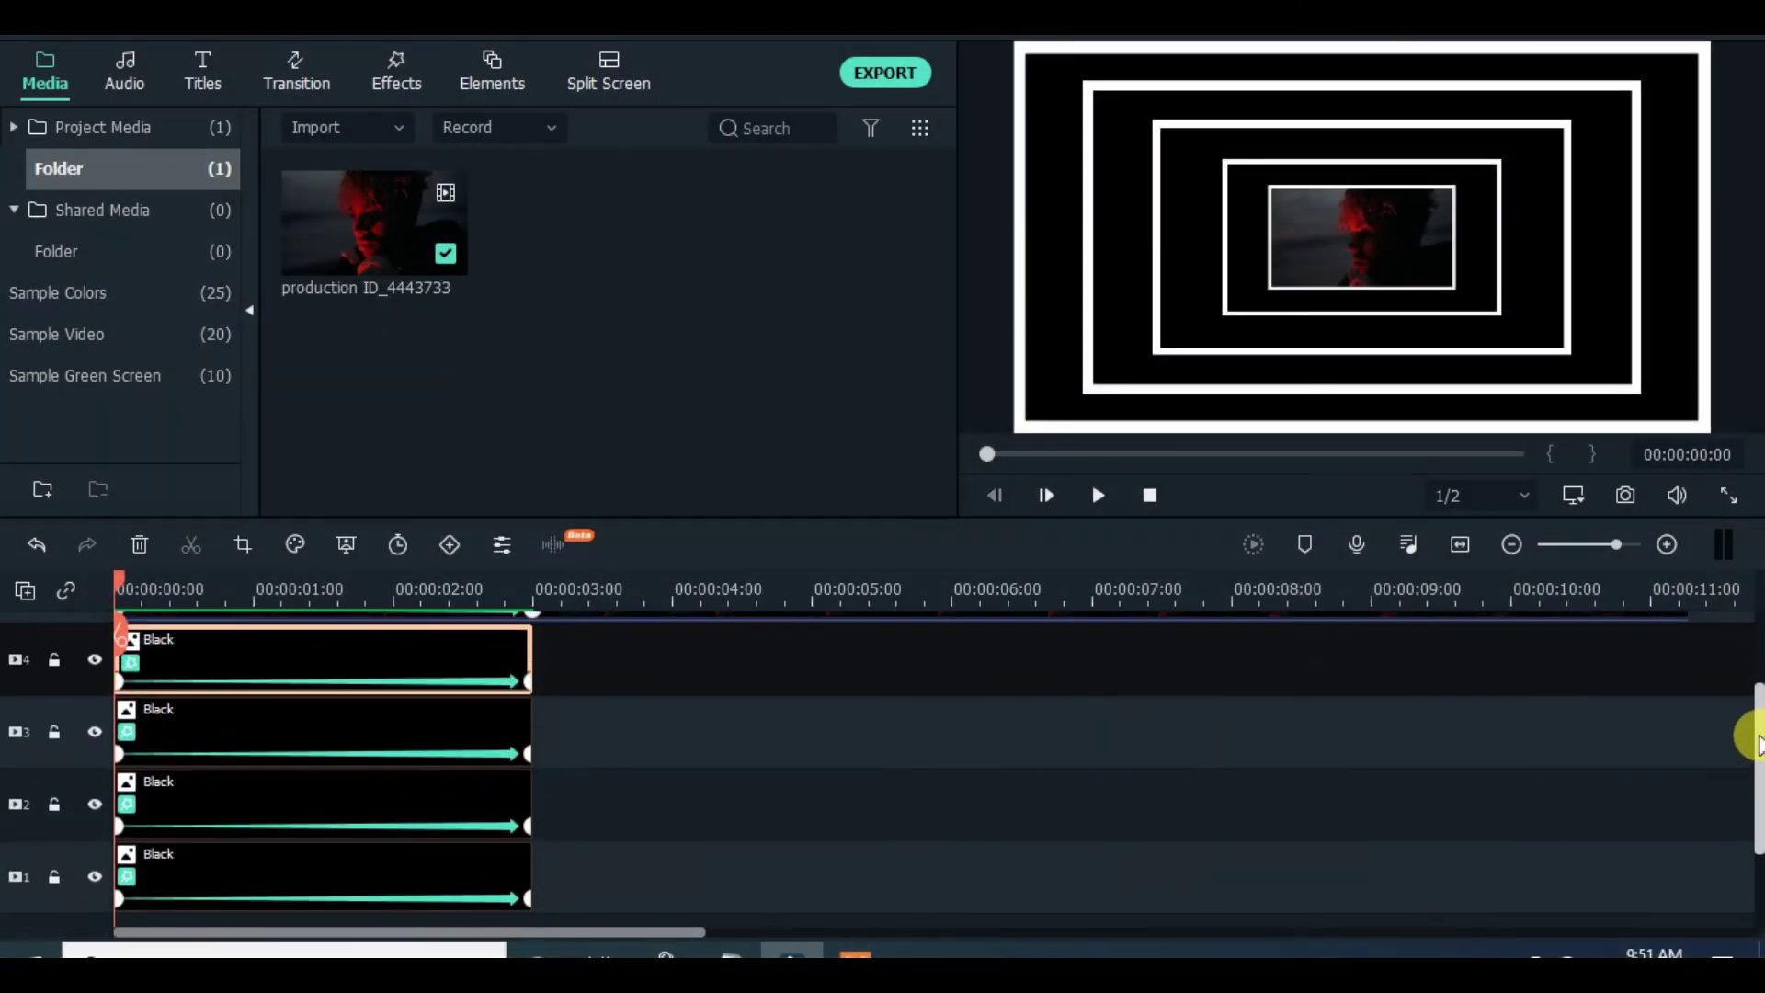
Step: Stagger the Black clips on tracks 2 to 4 at five-frame intervals, with the track 4 clip starting at 00:00:00:15
left_click(225, 728)
left_click_drag(163, 583, 197, 583)
left_click(269, 645)
left_click_drag(1757, 818, 1750, 737)
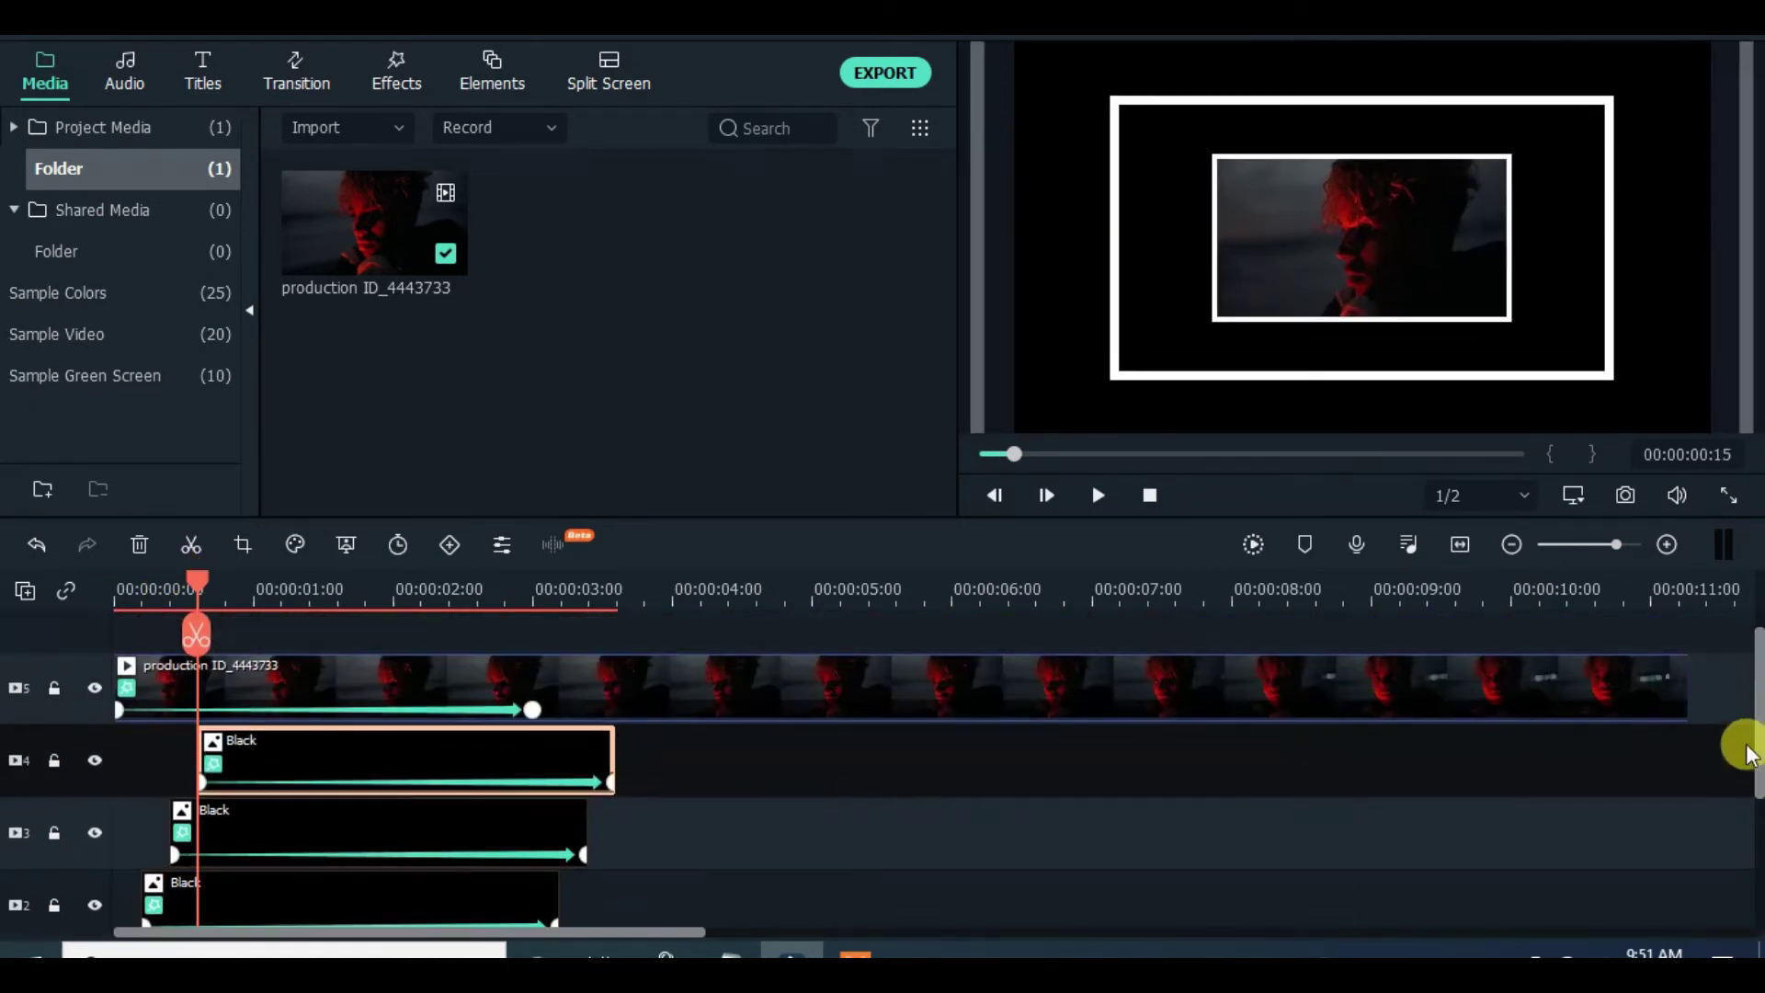
Step: Move the production ID_4443733 clip's first animation keyframe to about 00:00:00:20, just after the start of the track 4 Black clip
left_click(147, 708)
mouse_move(244, 586)
left_mouse_down()
mouse_move(206, 581)
mouse_move(224, 582)
left_mouse_up()
left_click(201, 584)
left_click_drag(1756, 699, 1756, 782)
left_click_drag(197, 574, 116, 590)
left_click(116, 596)
left_click_drag(1756, 791, 1755, 717)
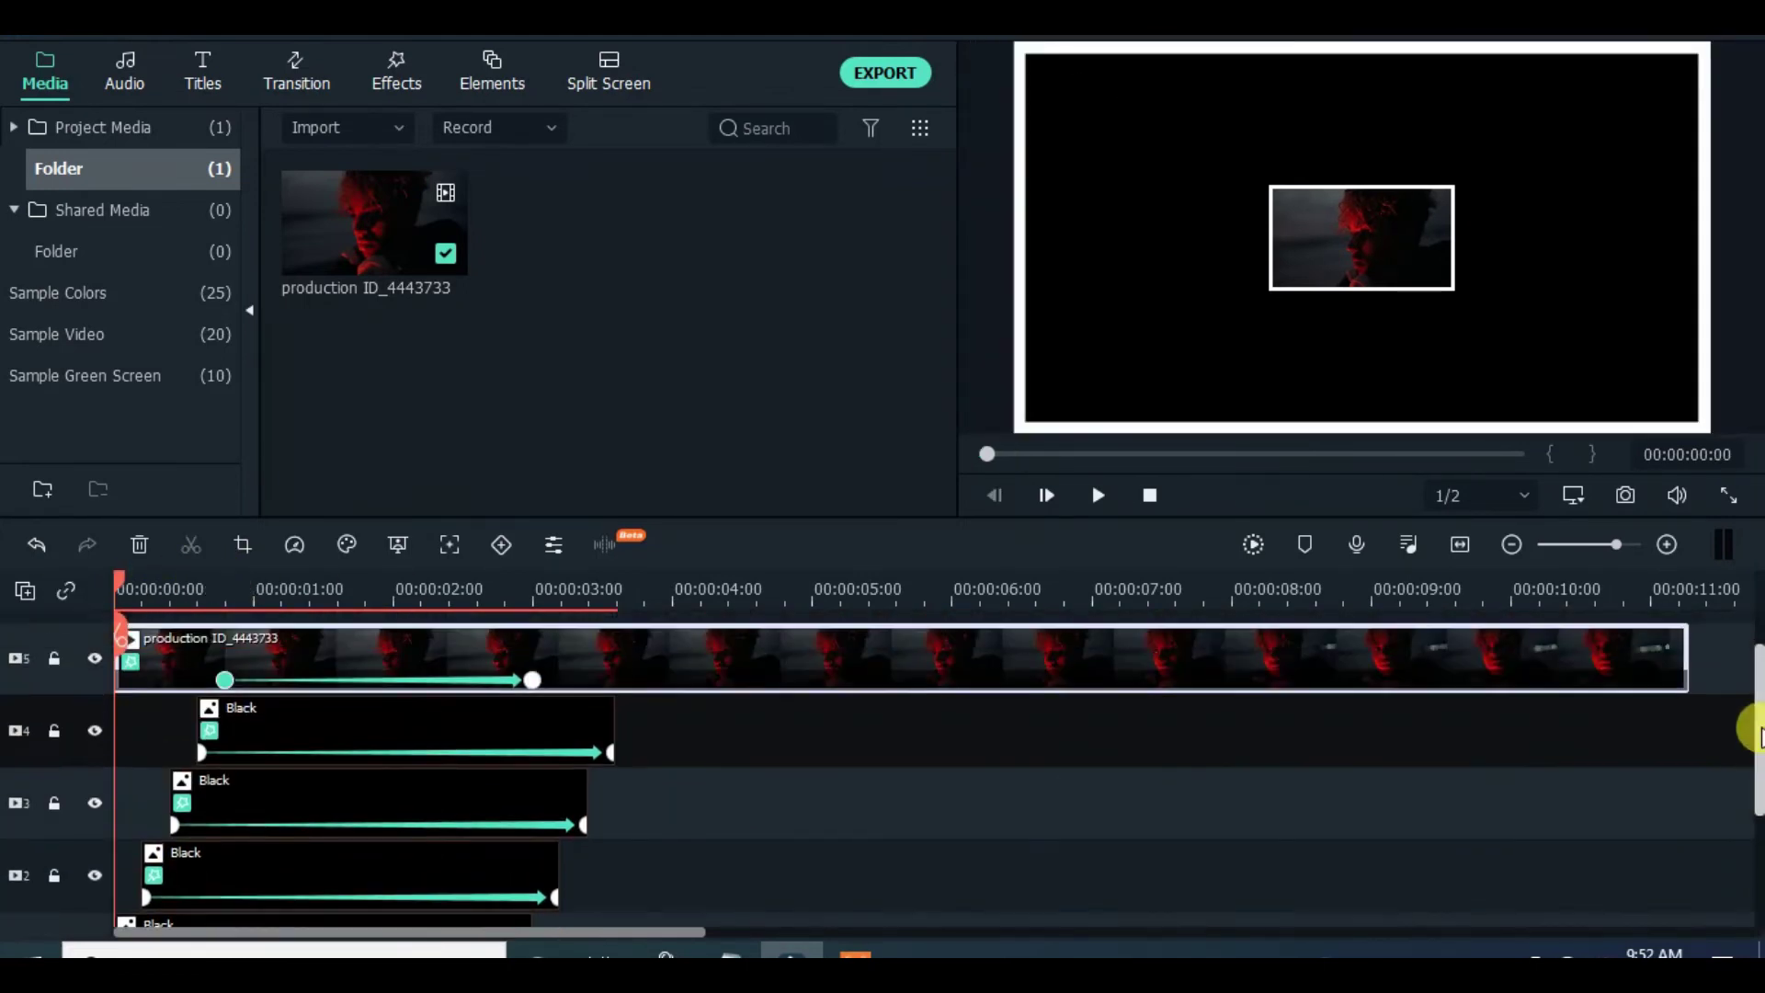
Step: Render the preview and play the staggered zoom from the beginning to check its timing
left_click(1253, 544)
left_click(1108, 504)
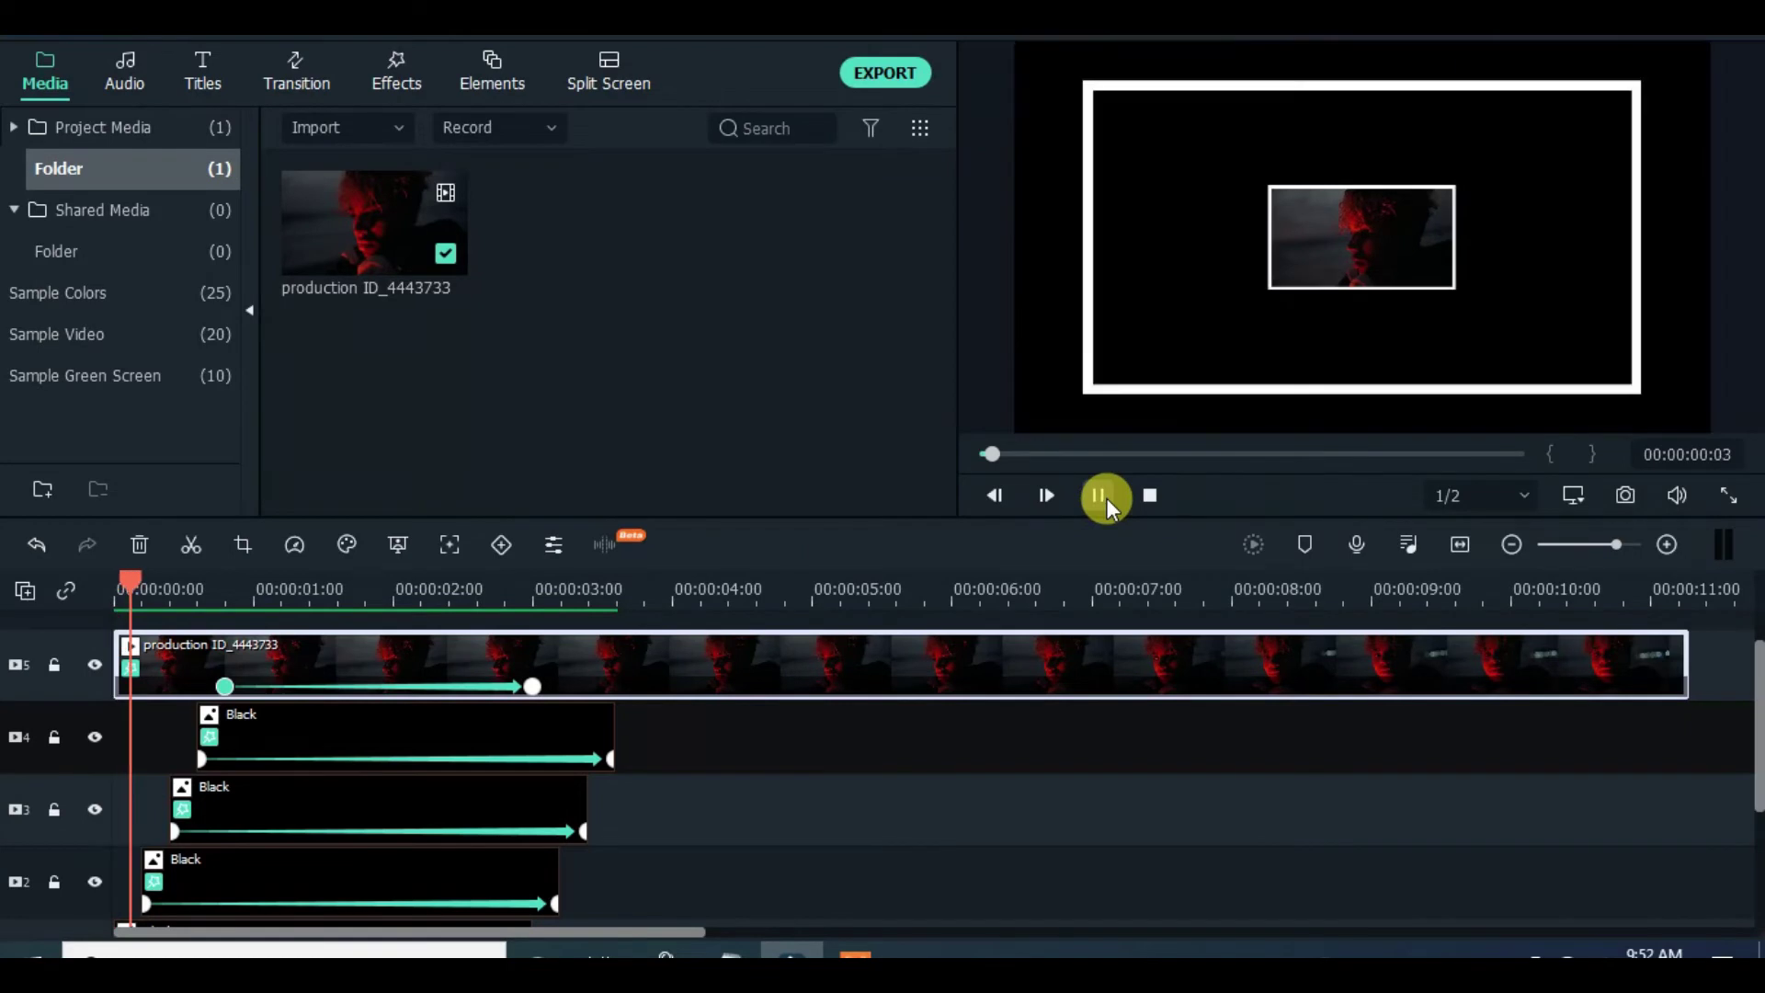
left_click(982, 457)
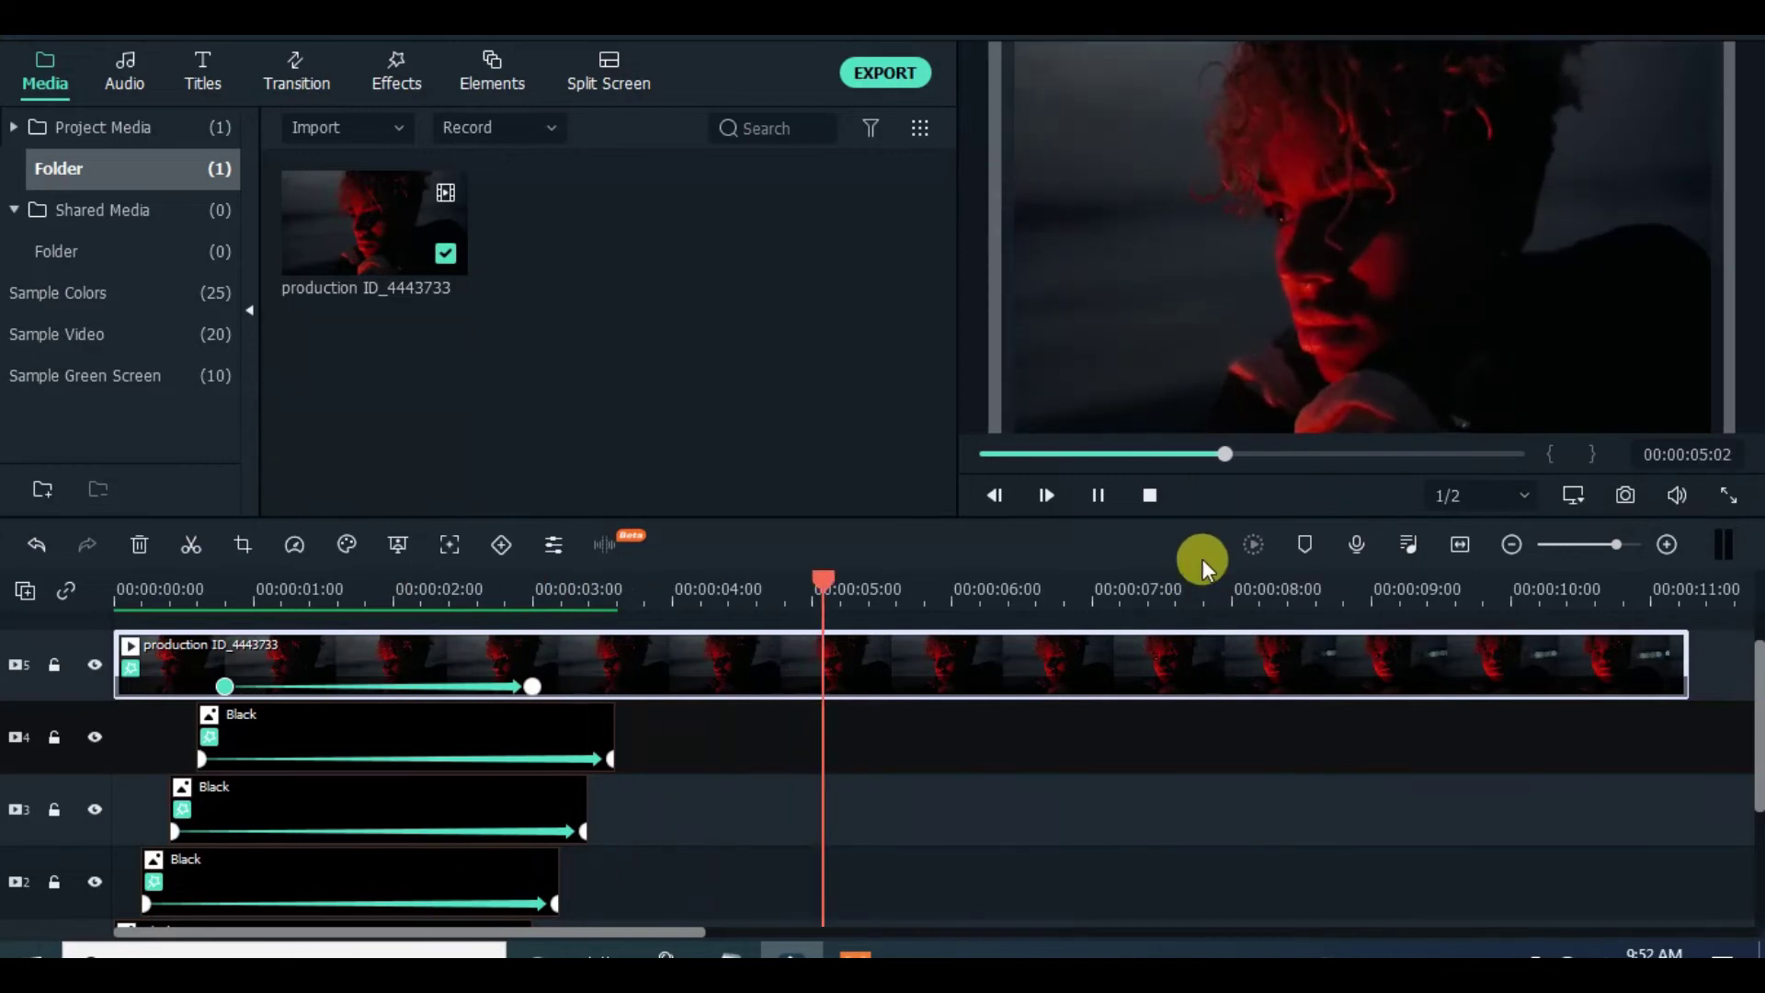
left_click(986, 454)
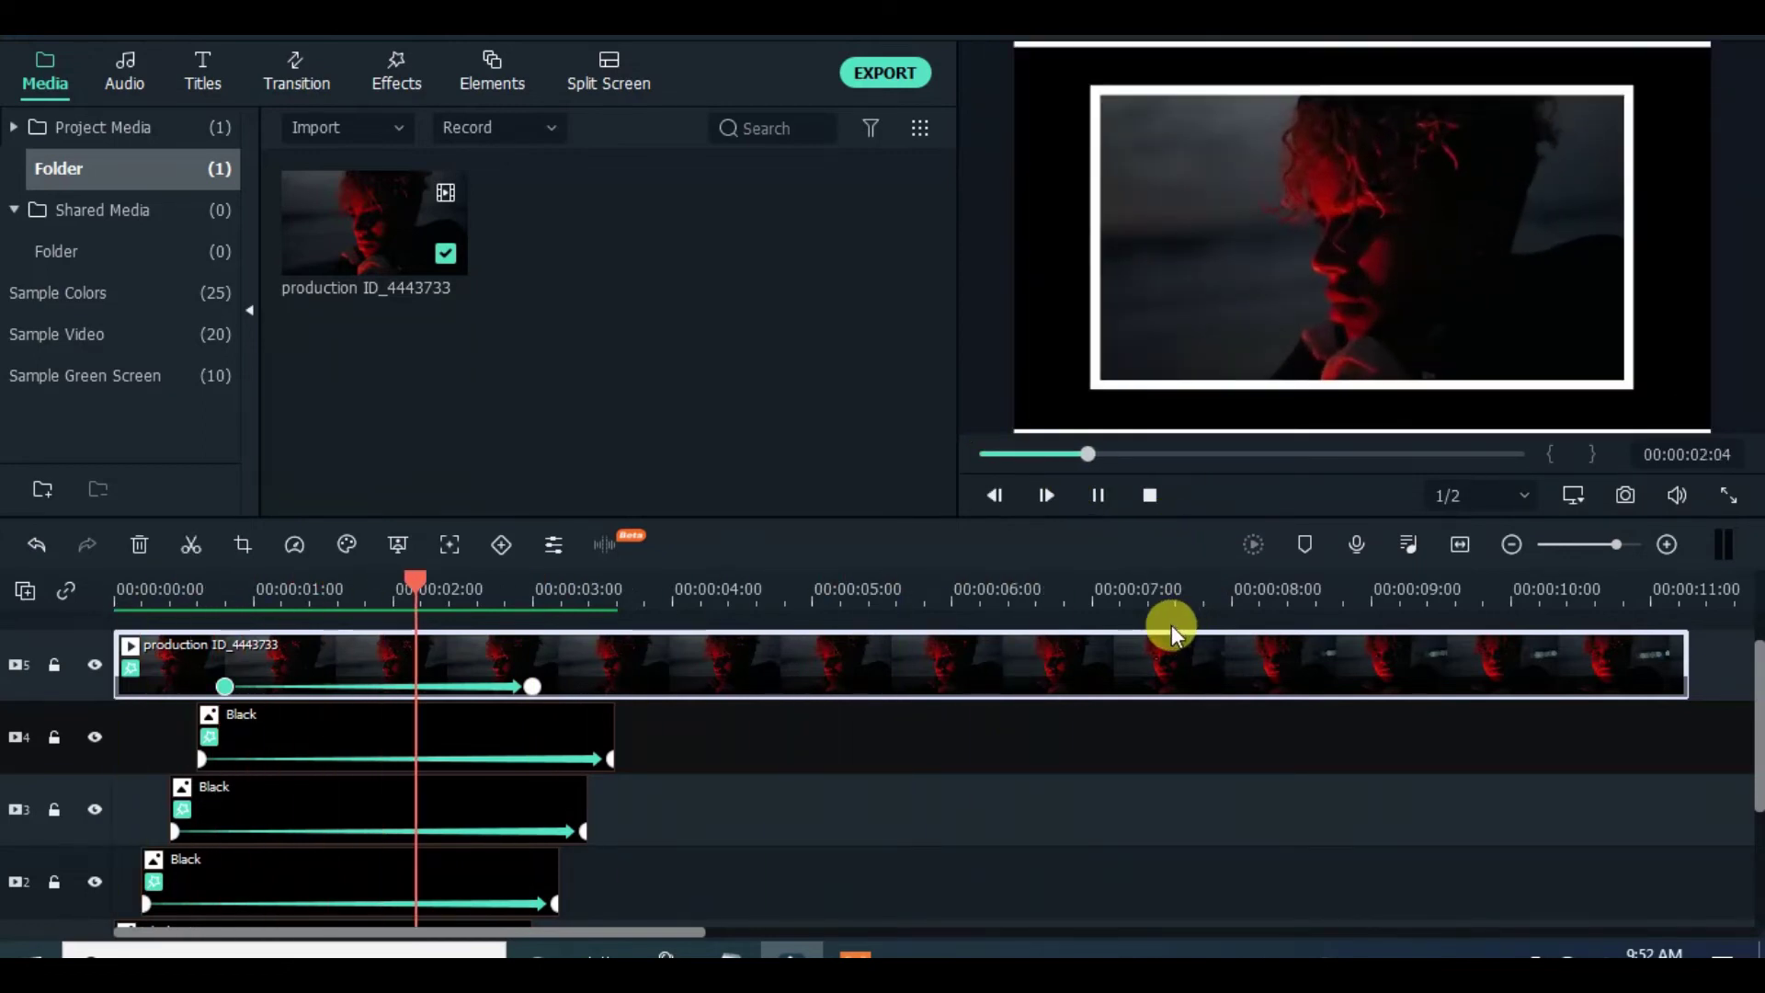
left_click(1098, 495)
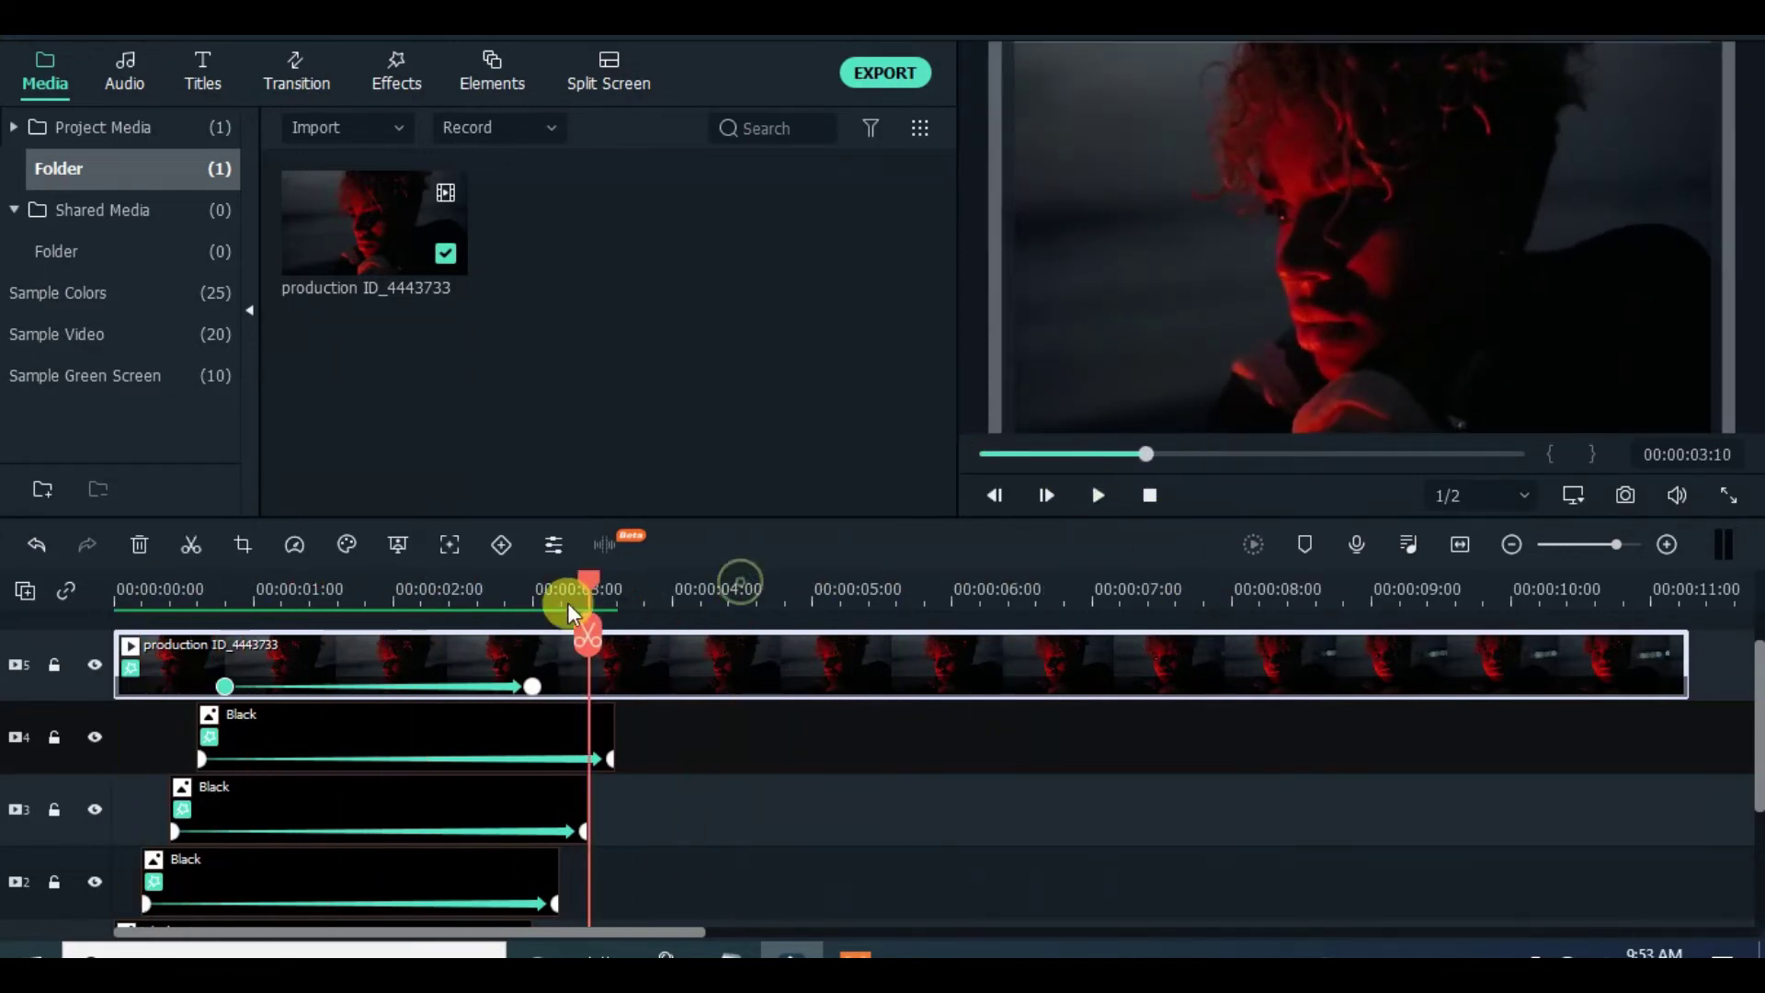
Step: Move the production ID_4443733 clip's ending animation keyframe to 00:00:03:19, just past the end of the track 4 Black clip
left_click_drag(571, 611, 536, 685)
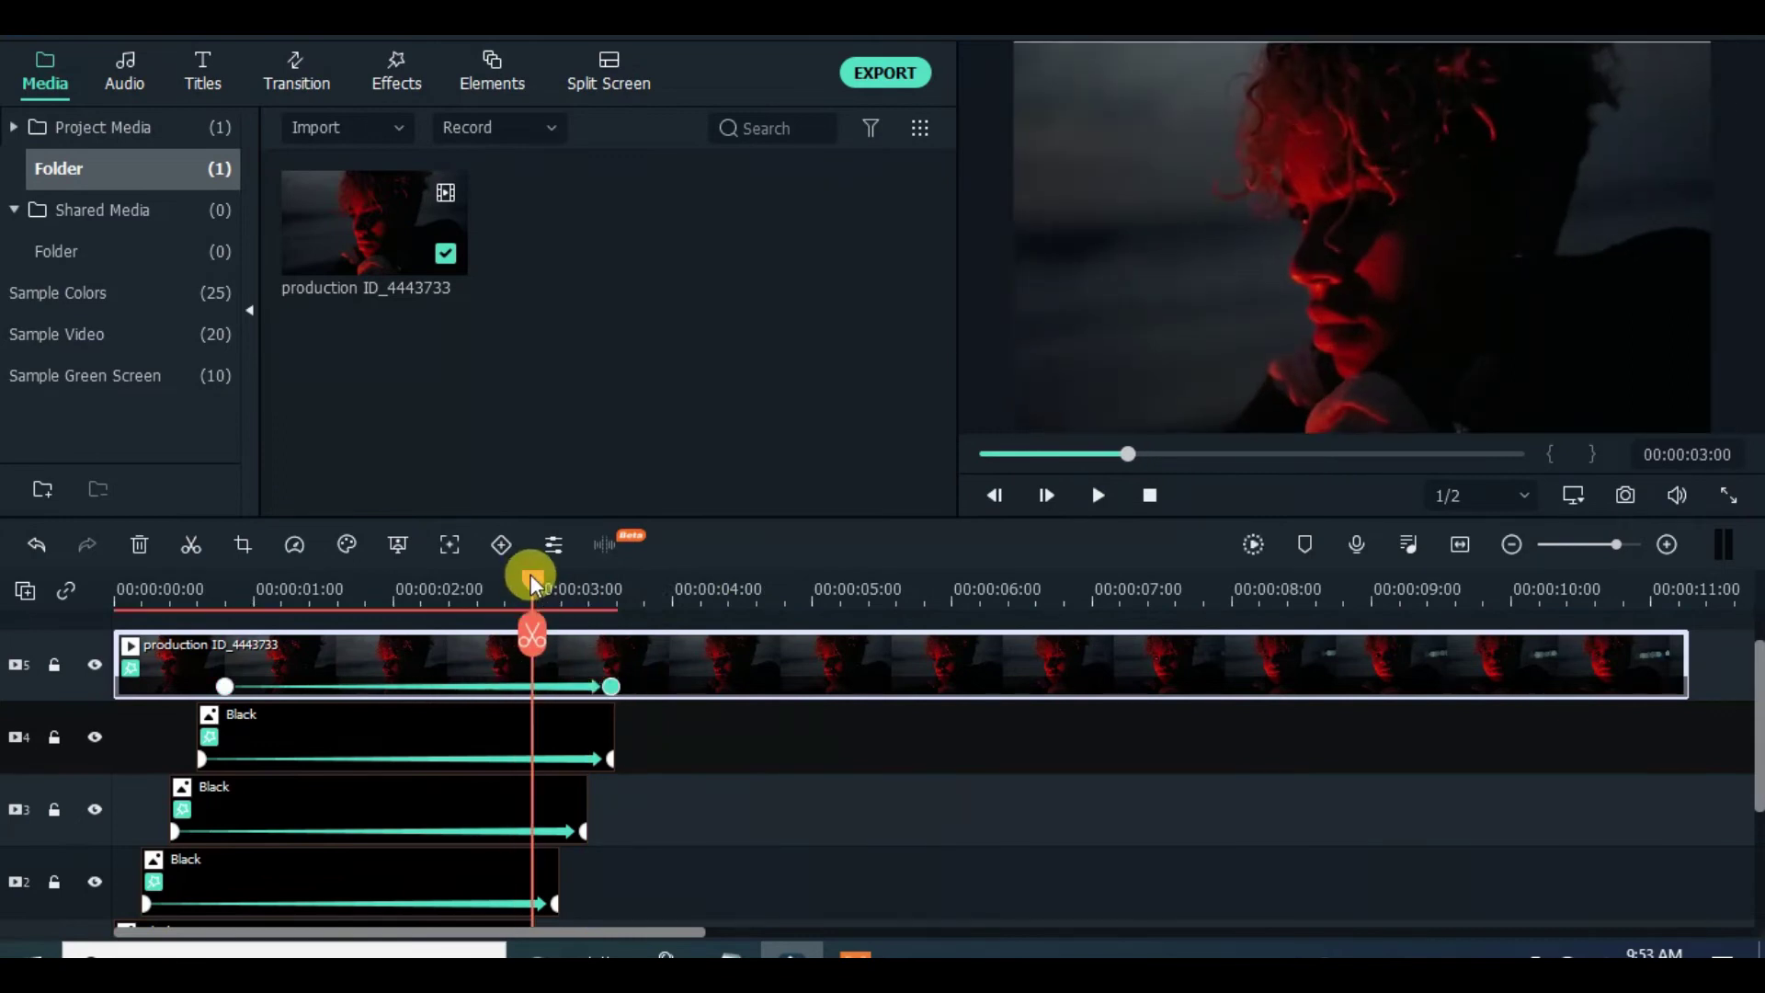
left_click_drag(126, 648, 116, 644)
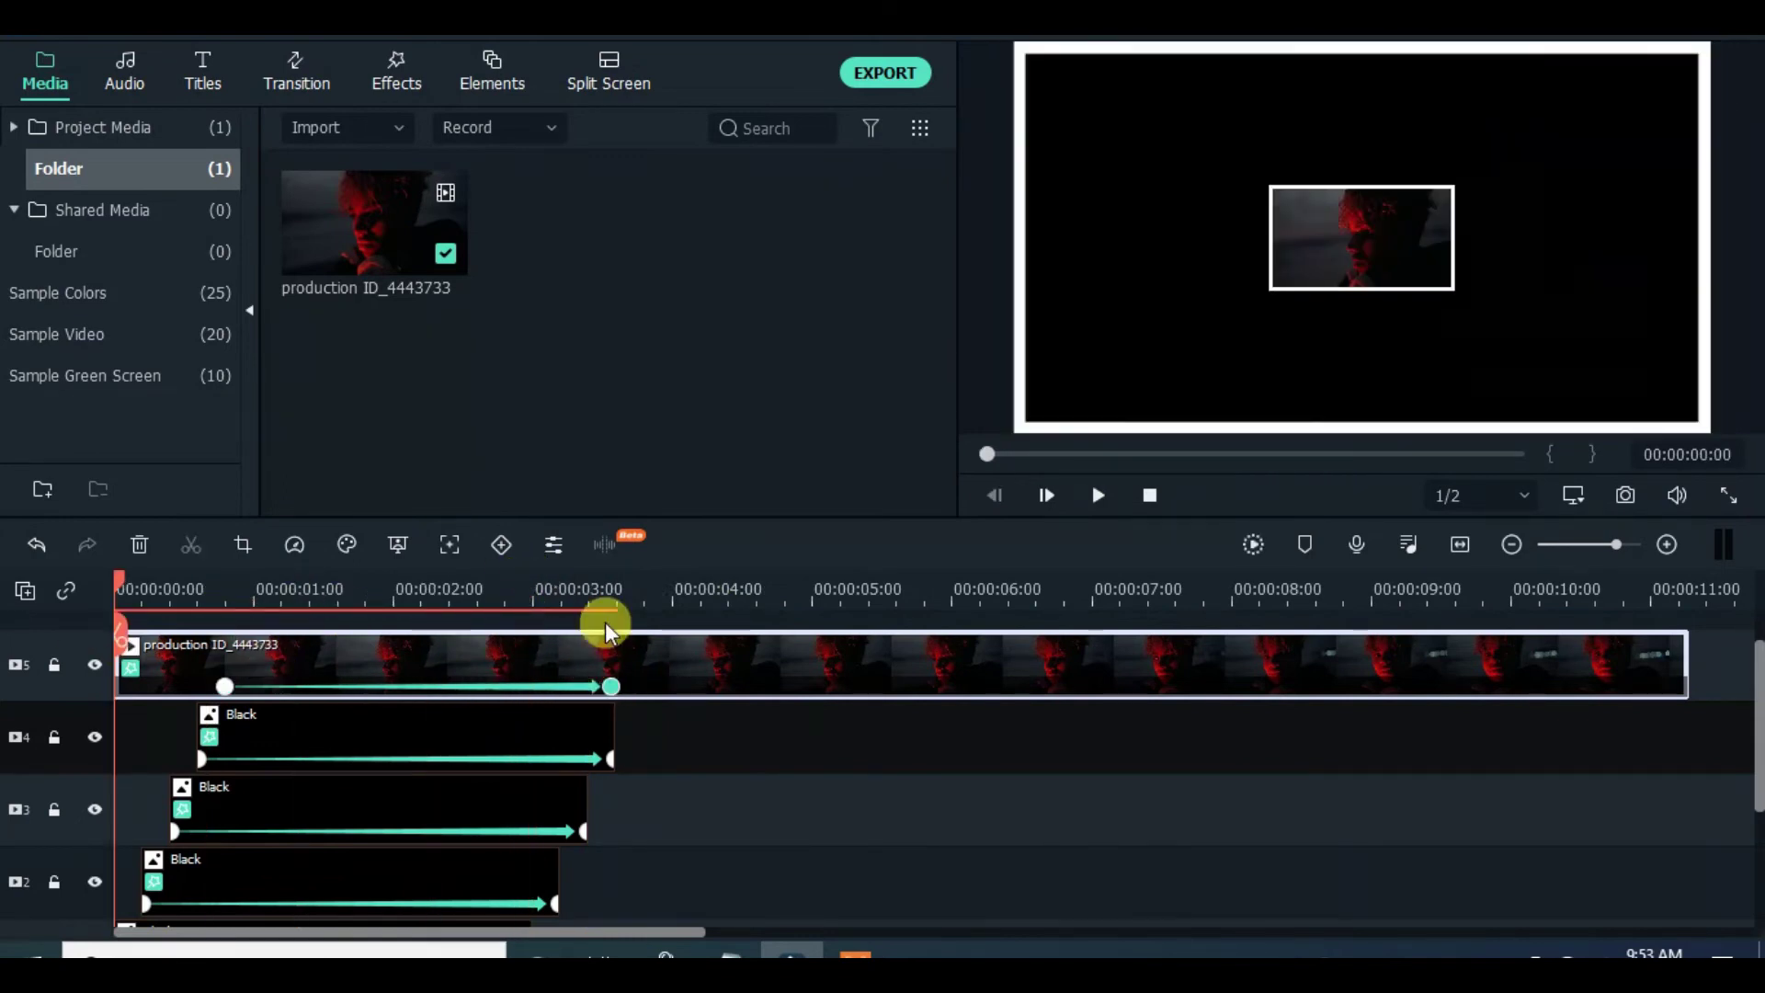
left_click(611, 685)
left_click(643, 583)
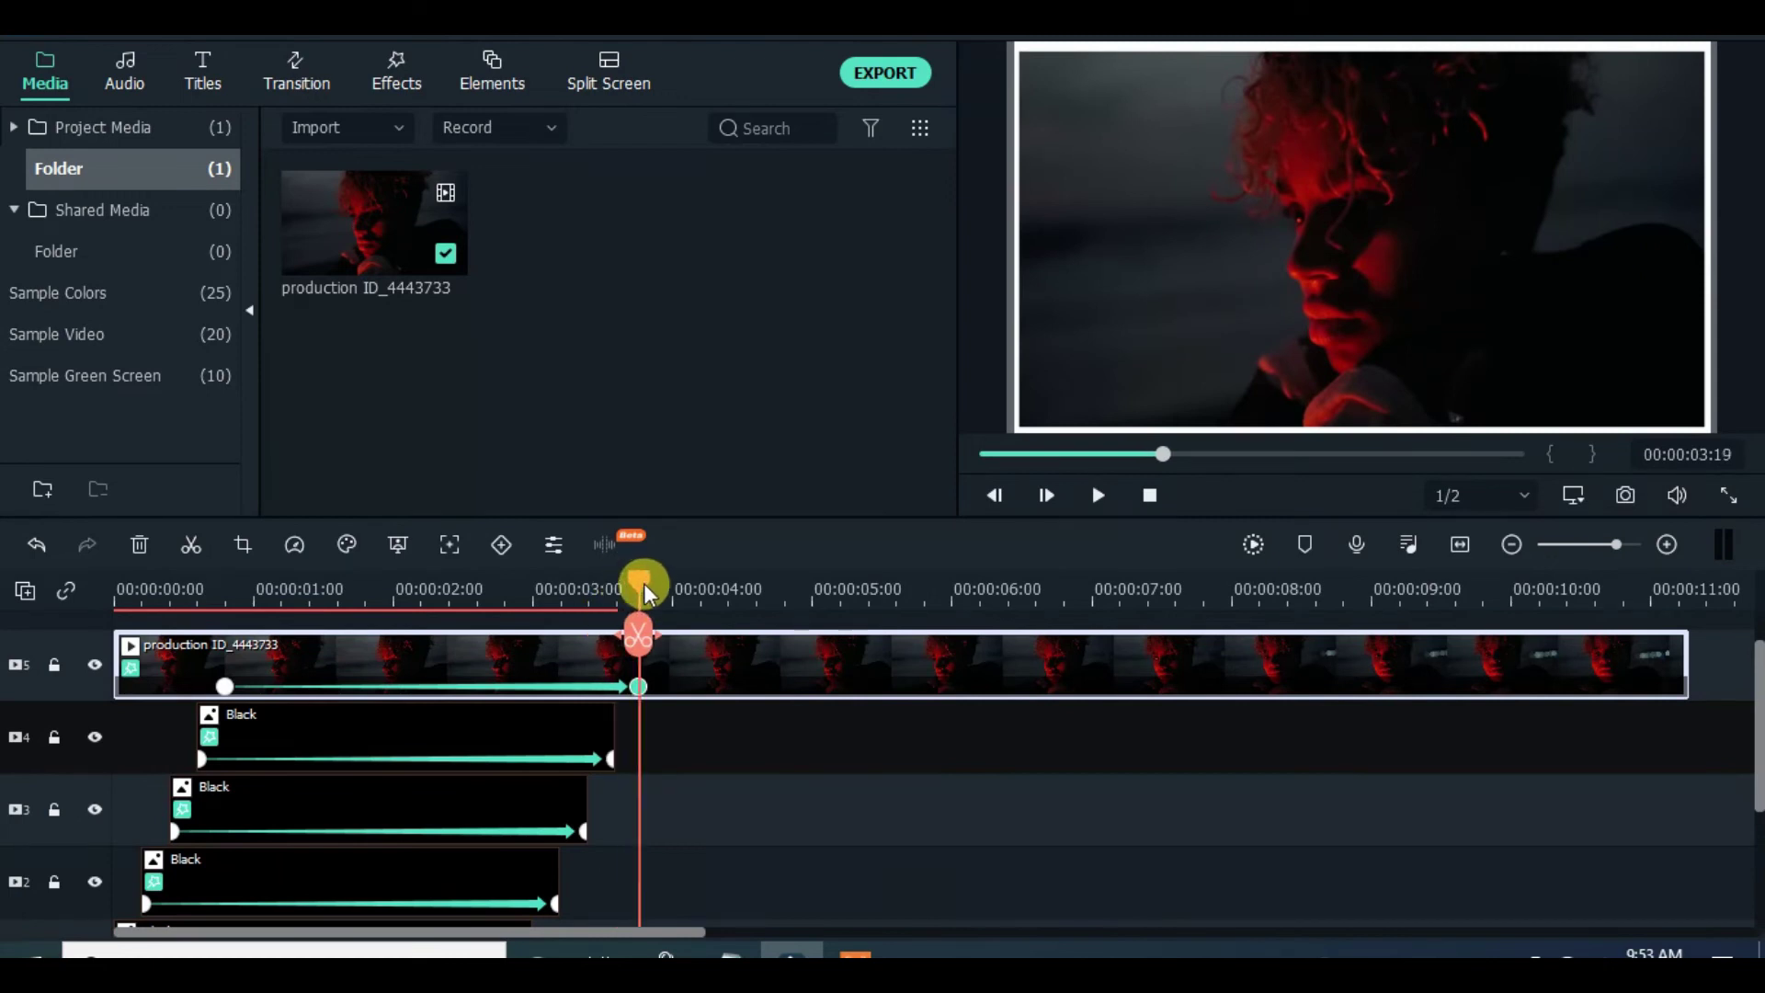
Step: Render the retimed intro and replay it from the start, reviewing the frame zoom and the clip arrangement across all tracks
left_click(1253, 544)
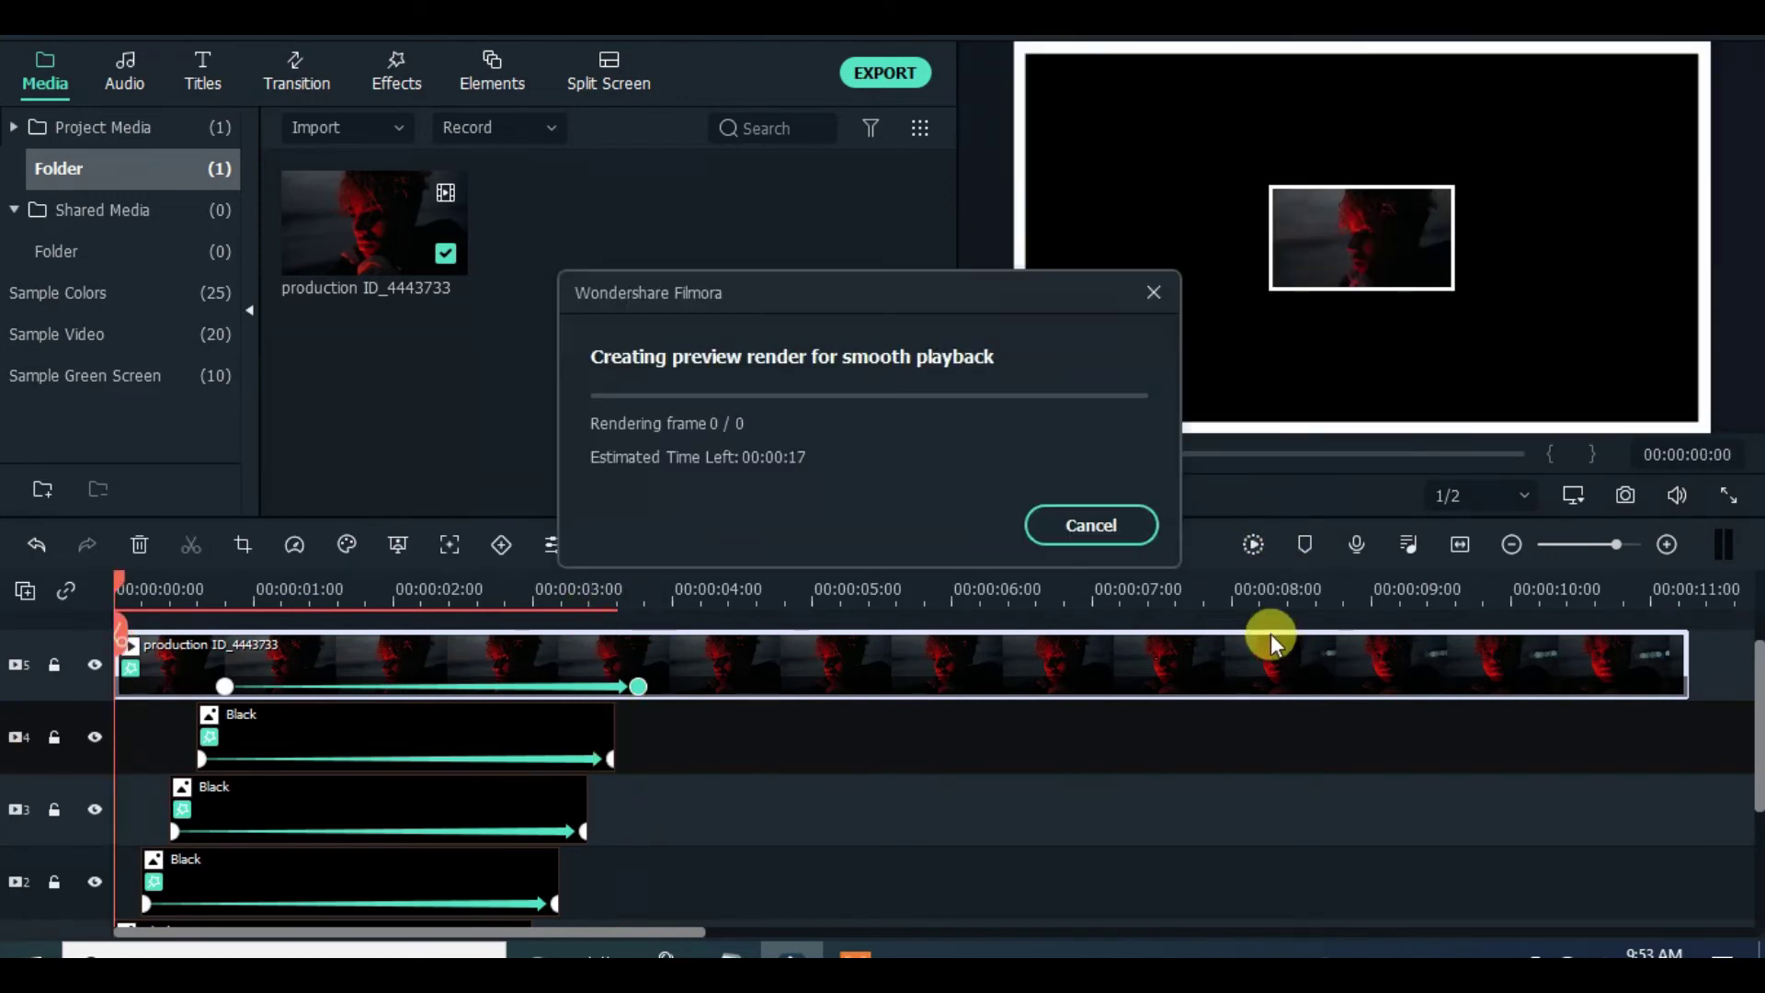
left_click(1098, 499)
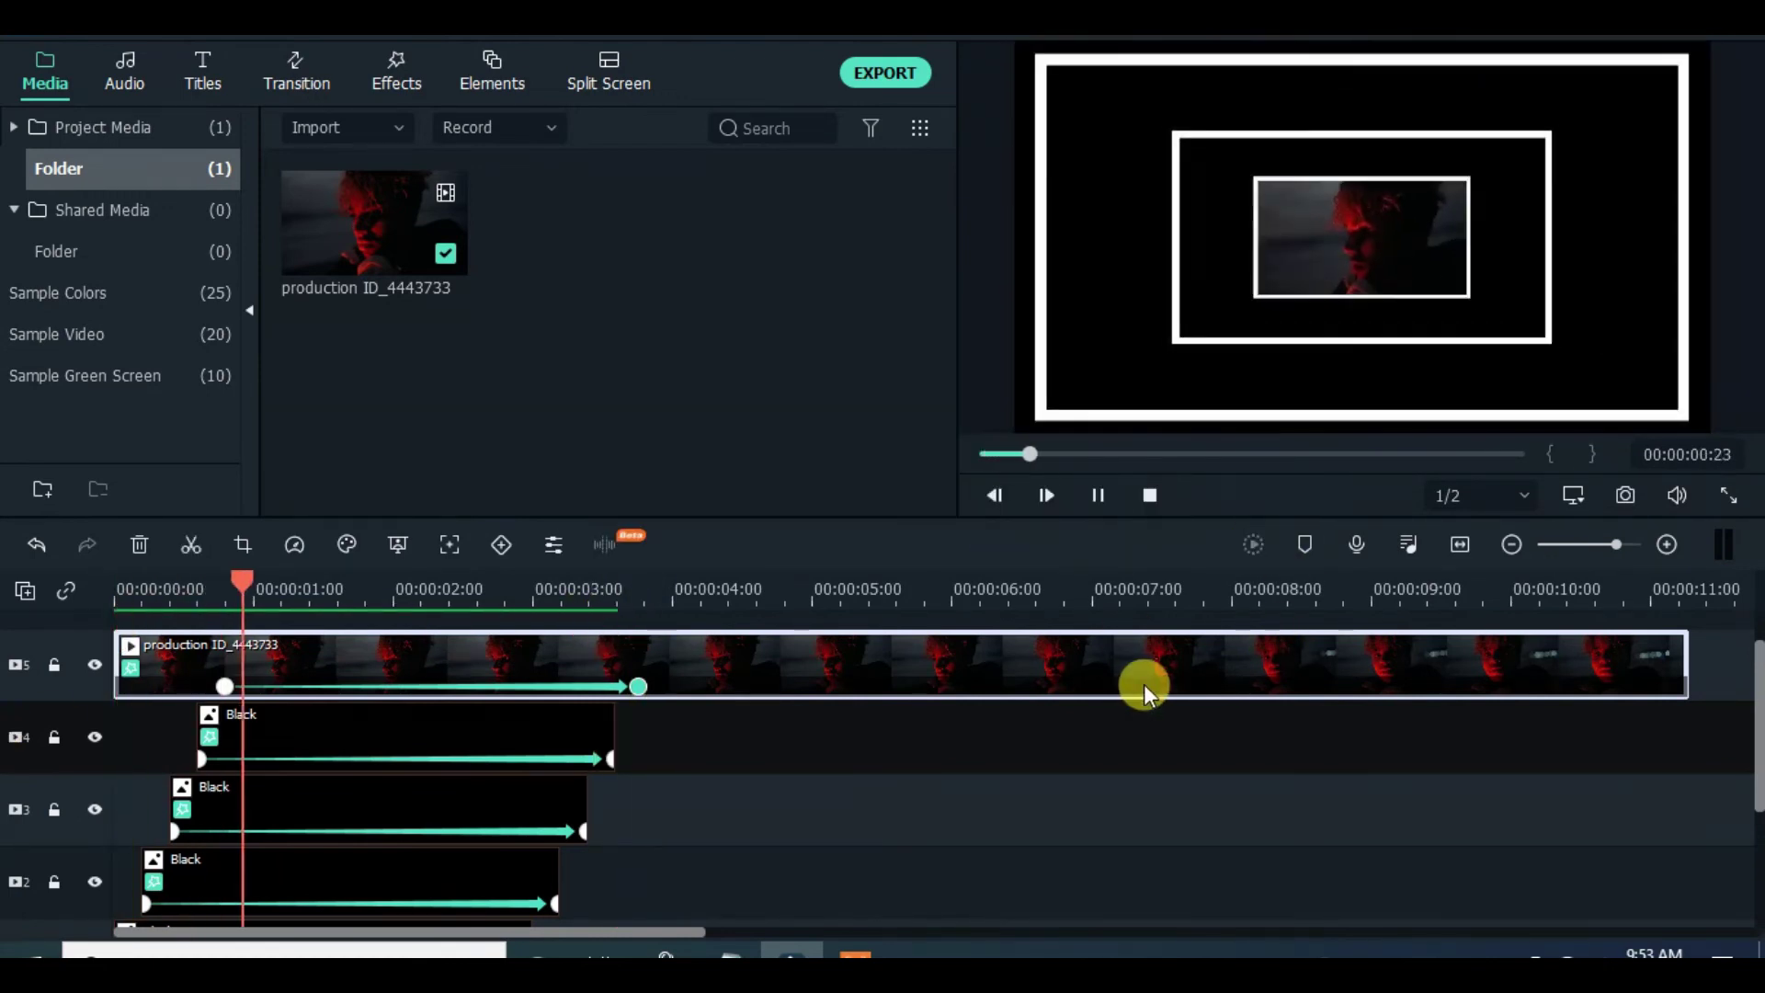
left_click(981, 454)
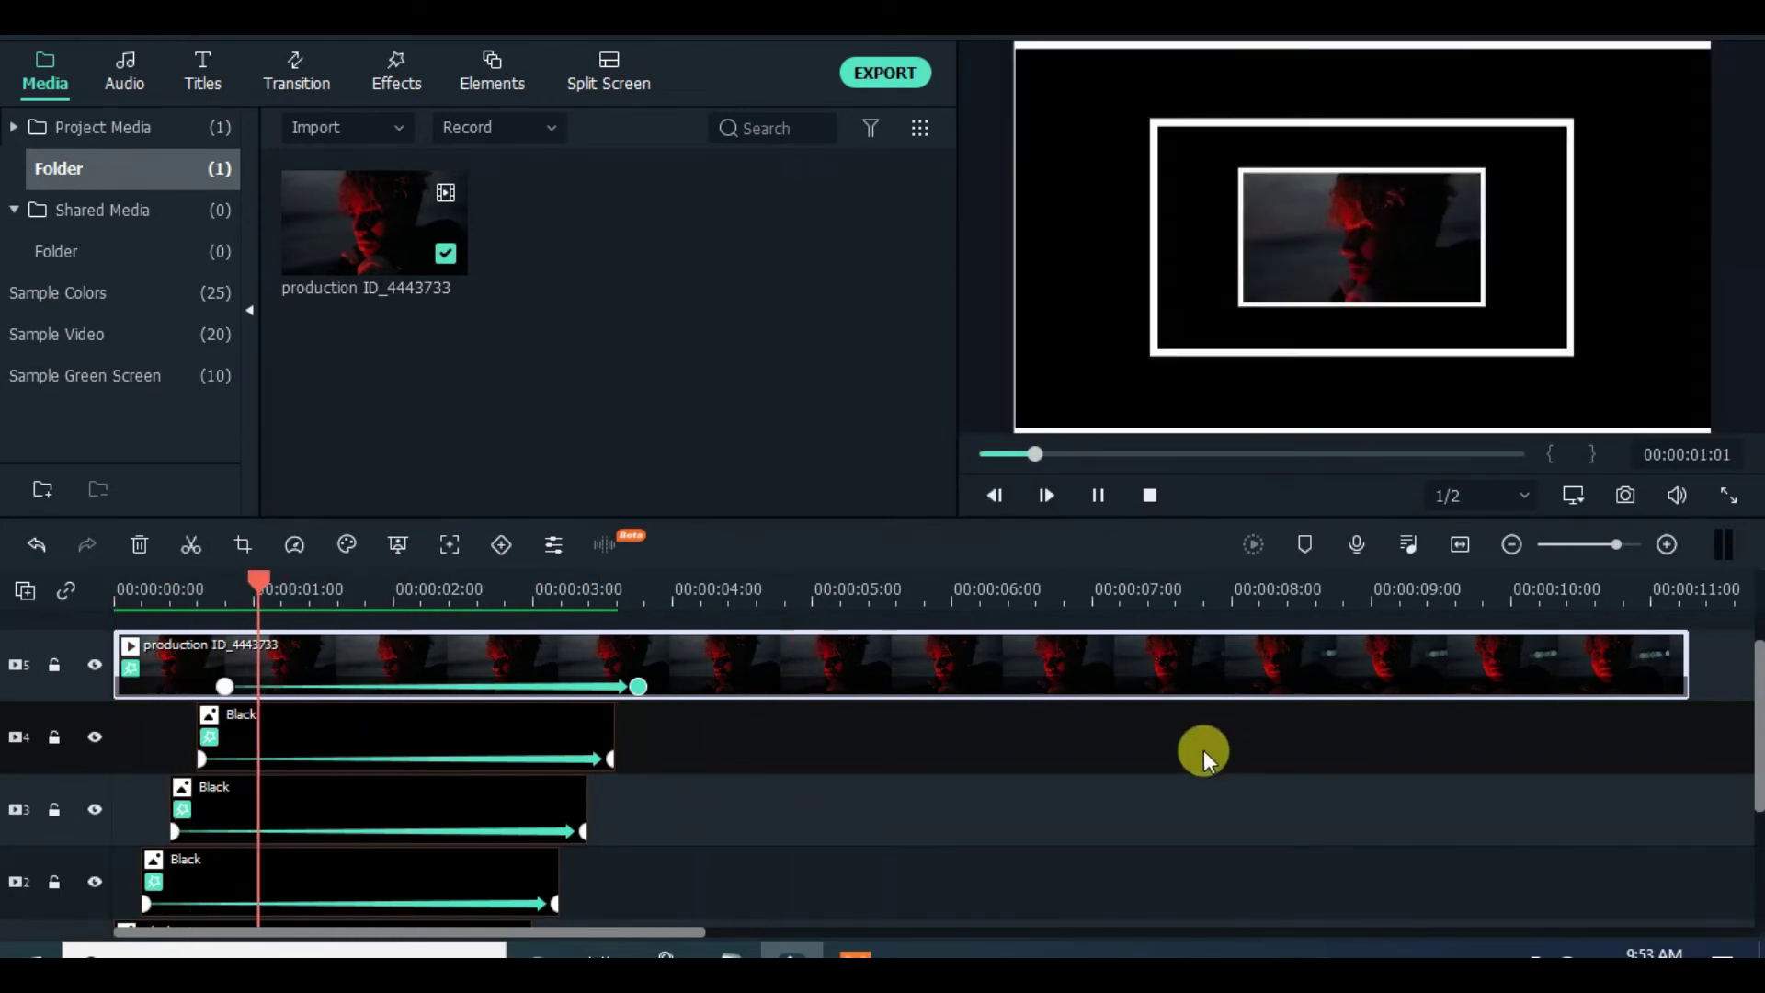
left_click(985, 453)
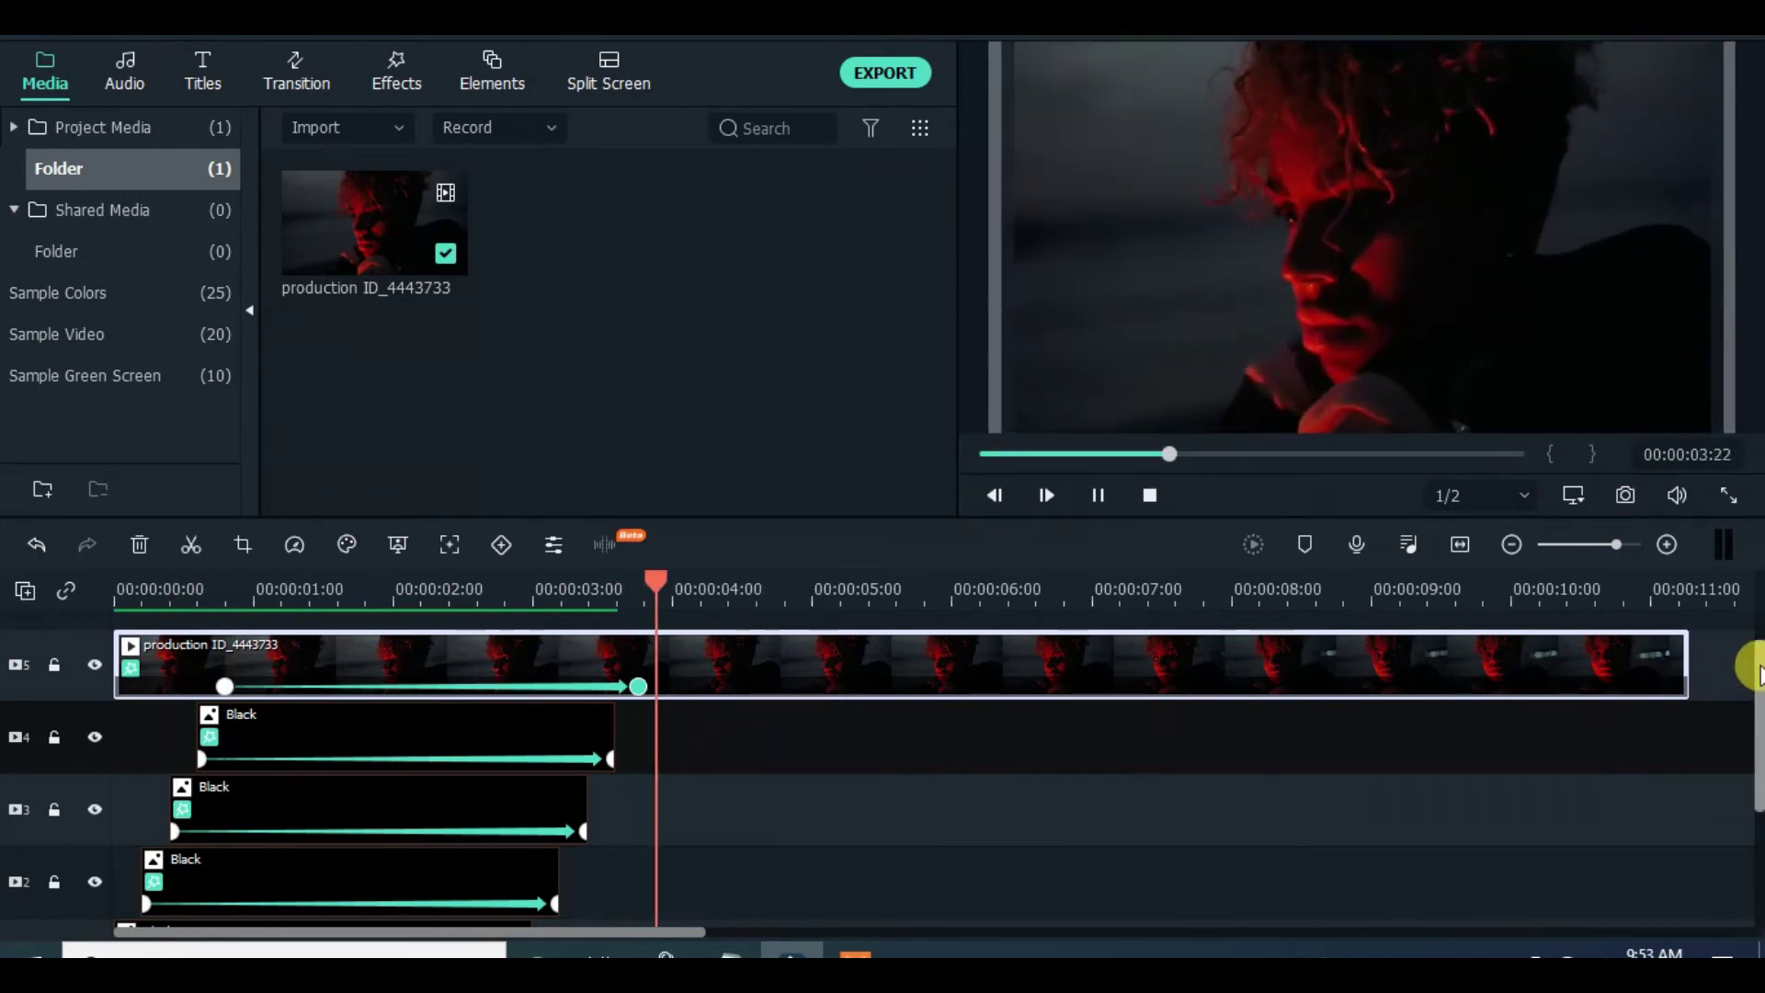
scroll(1738, 697, "down", 2)
scroll(1738, 697, "up", 1)
left_click(980, 453)
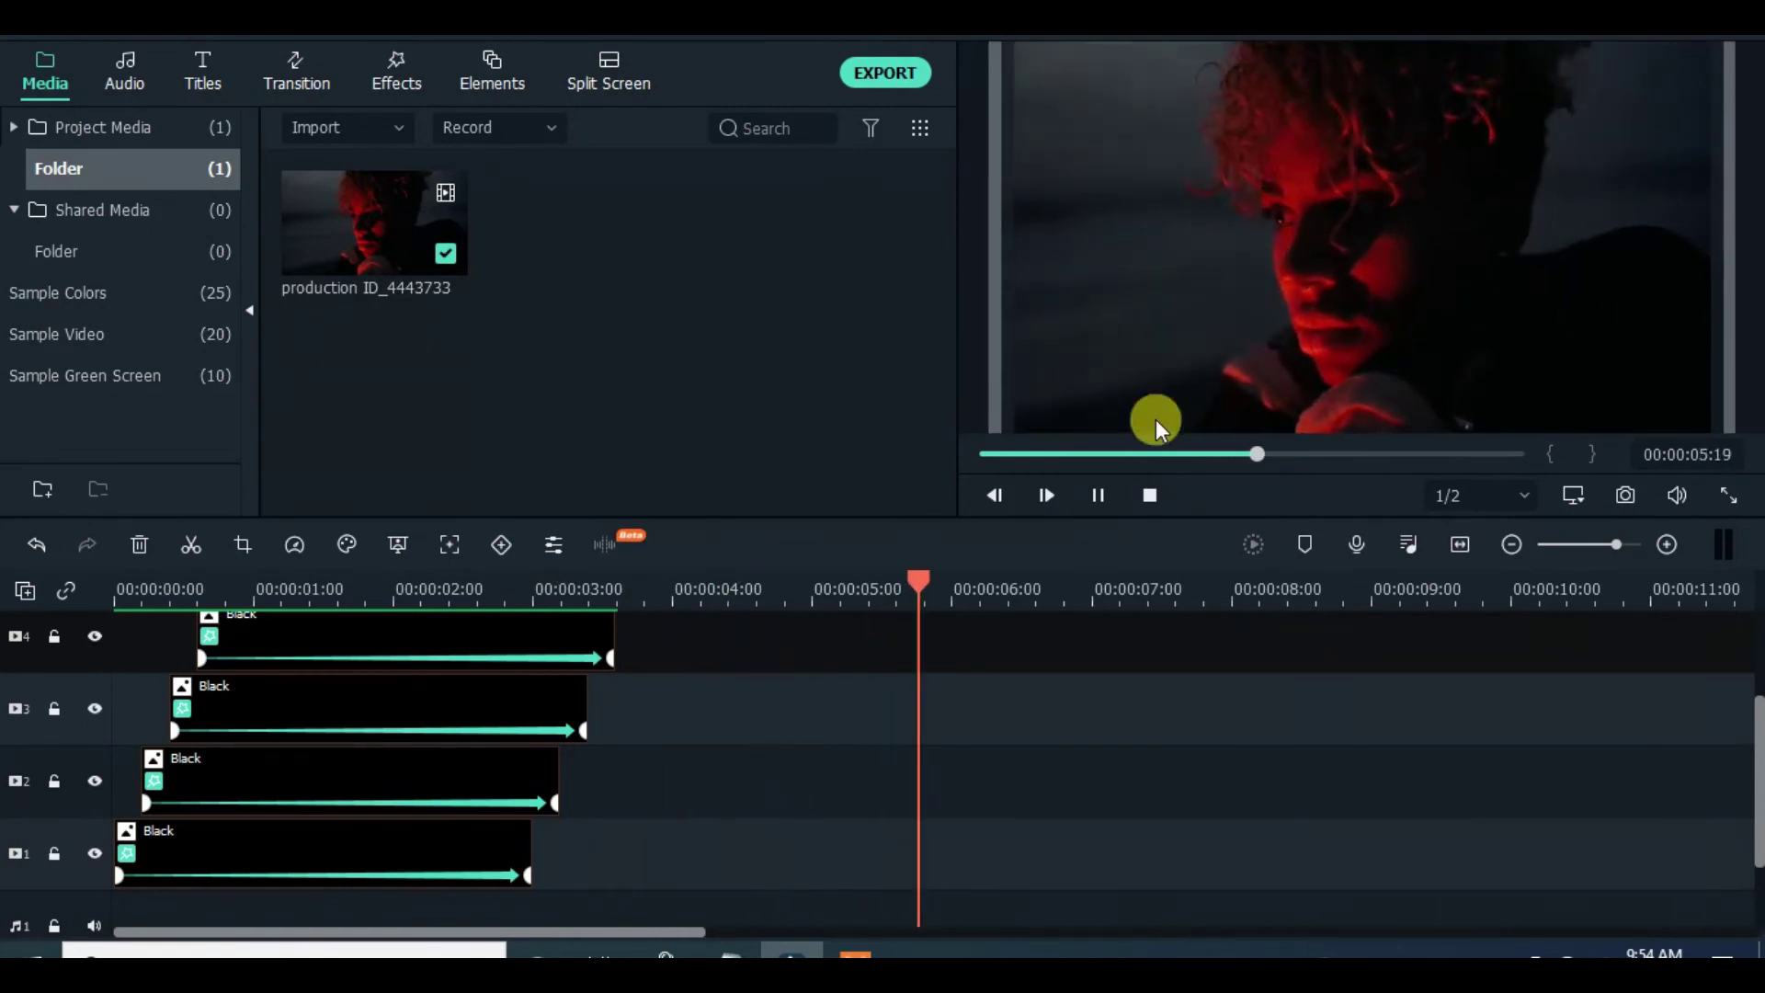
left_click(990, 450)
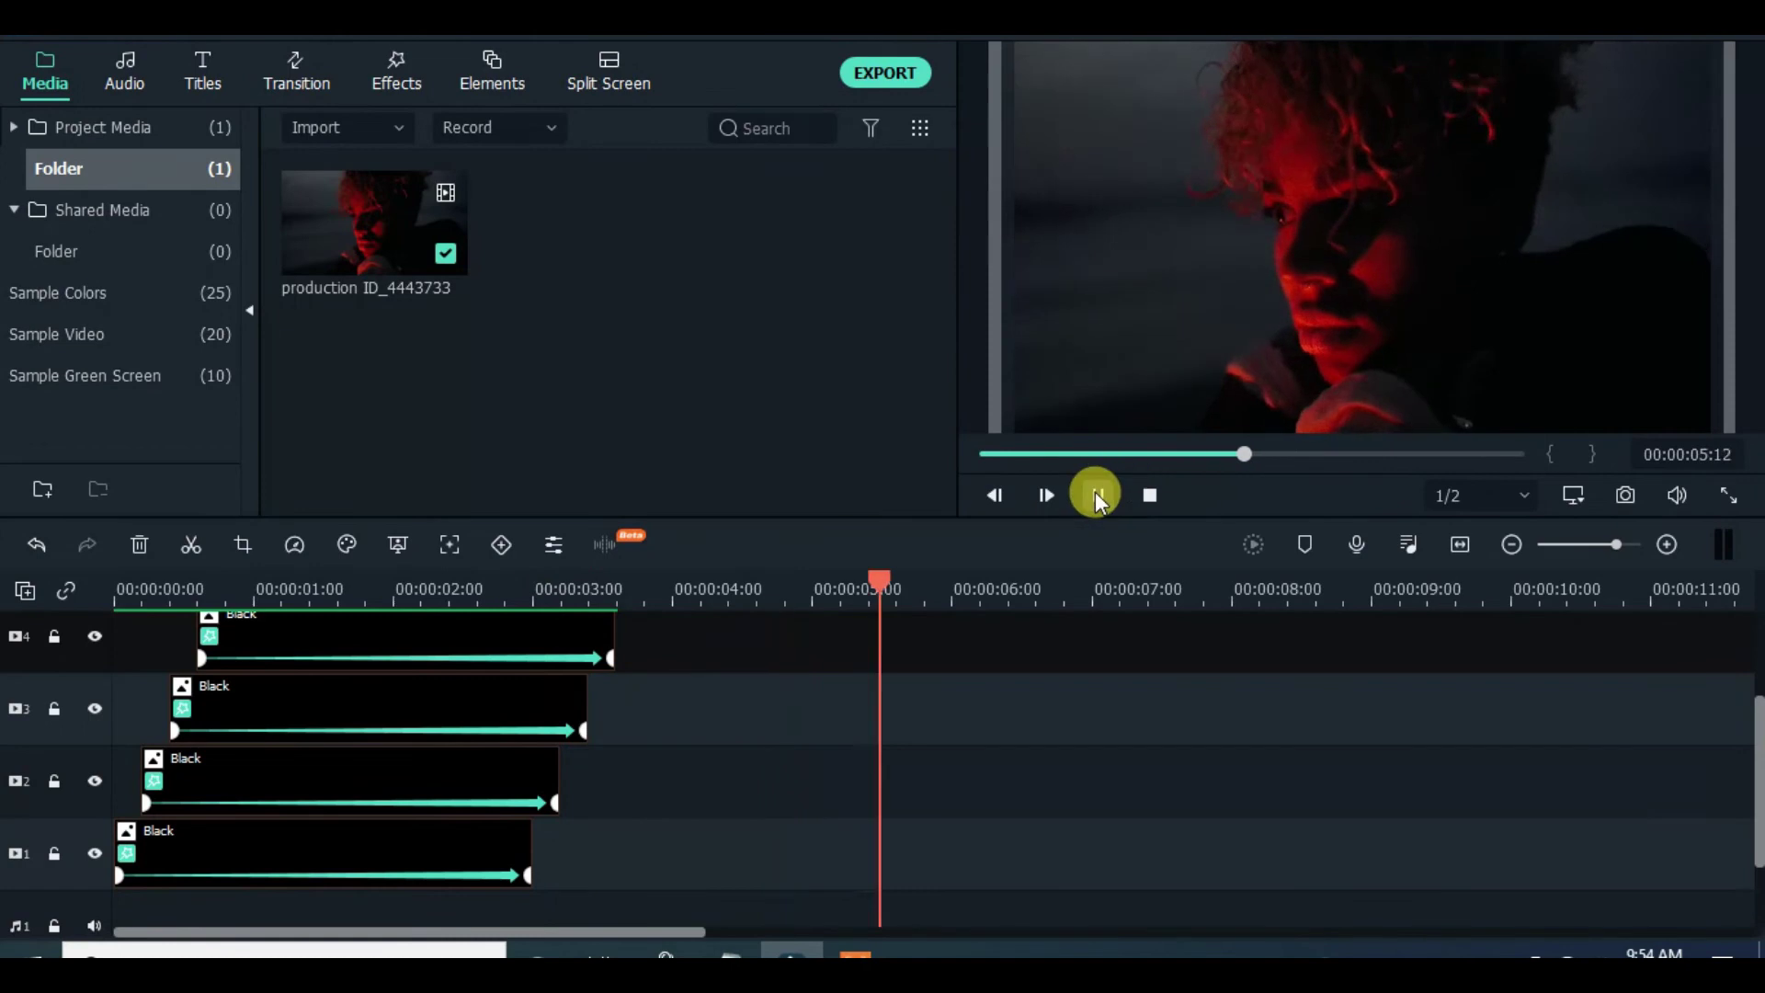
left_click_drag(1753, 786, 1747, 644)
left_click(1045, 508)
left_click(1103, 515)
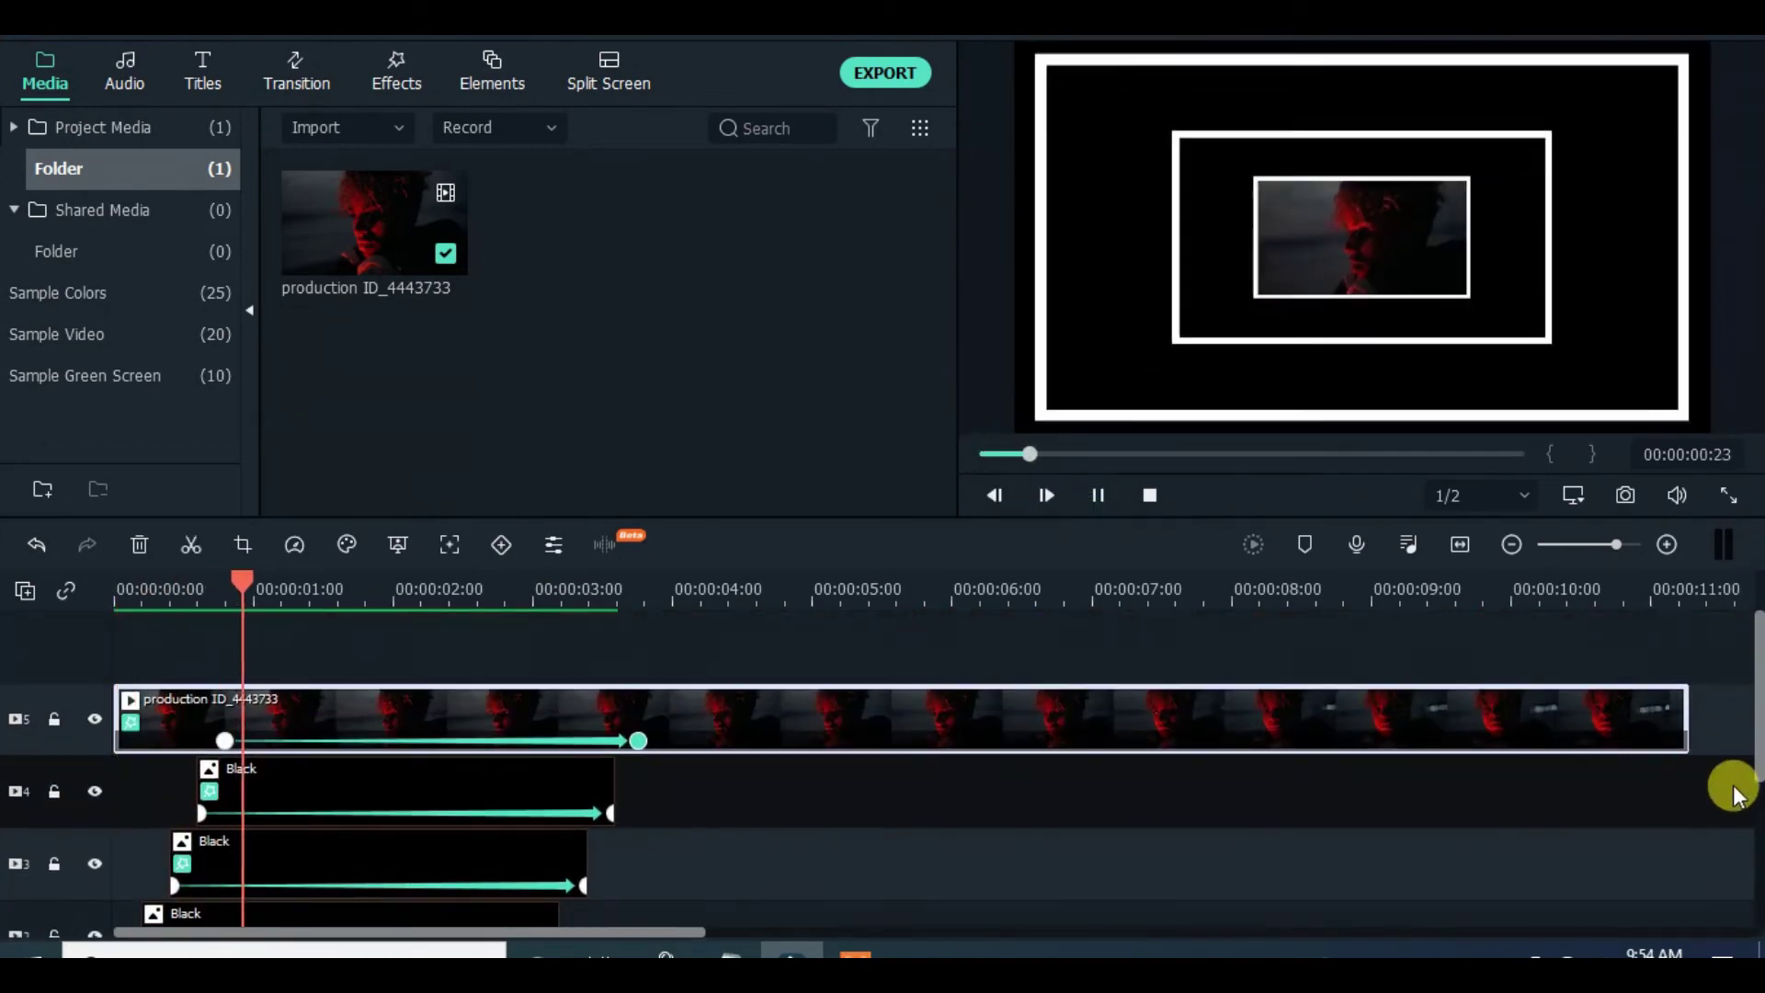